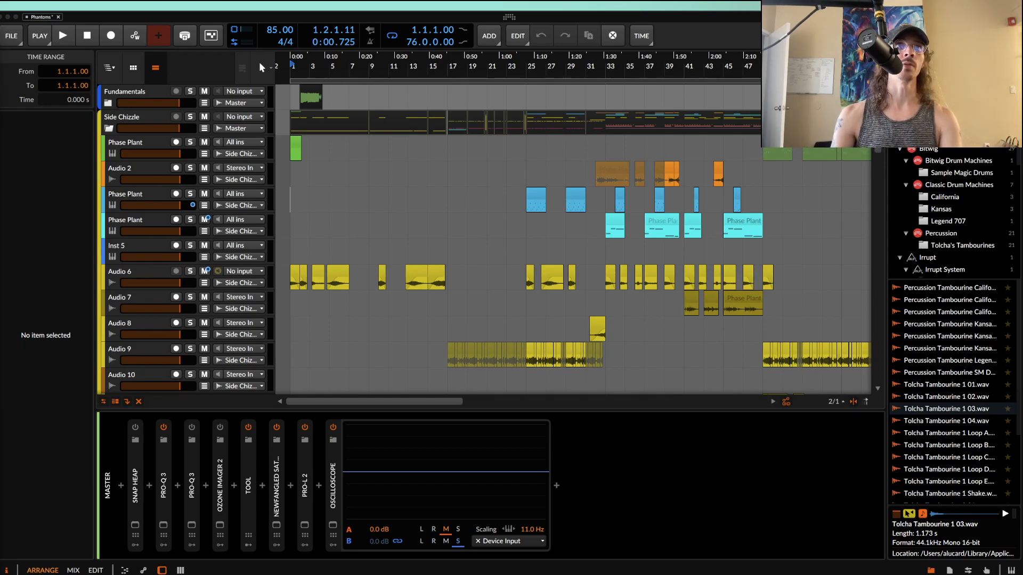
Step: Insert the Phase Plant synth on the empty Inst 5 track
click(149, 253)
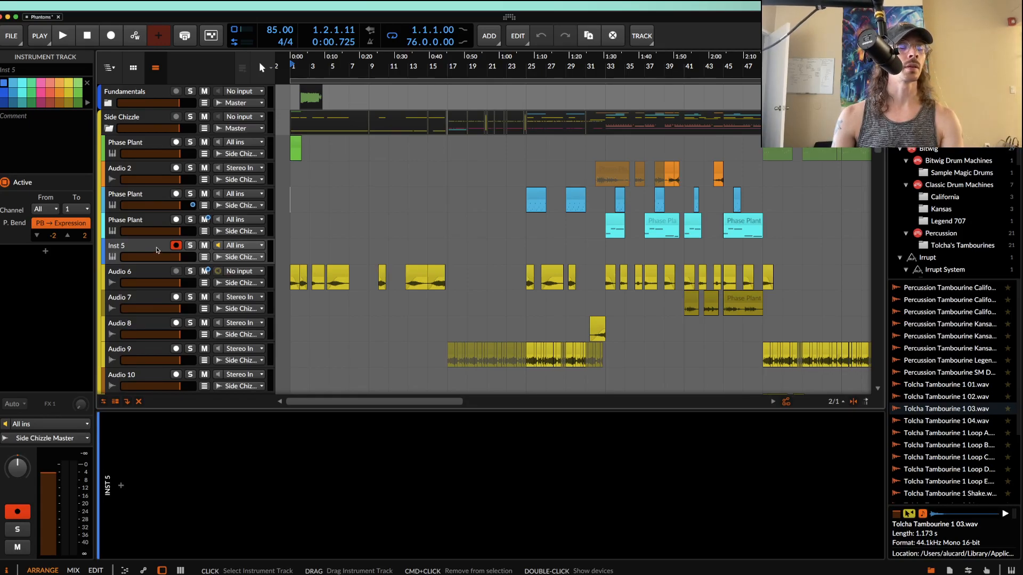
click(121, 484)
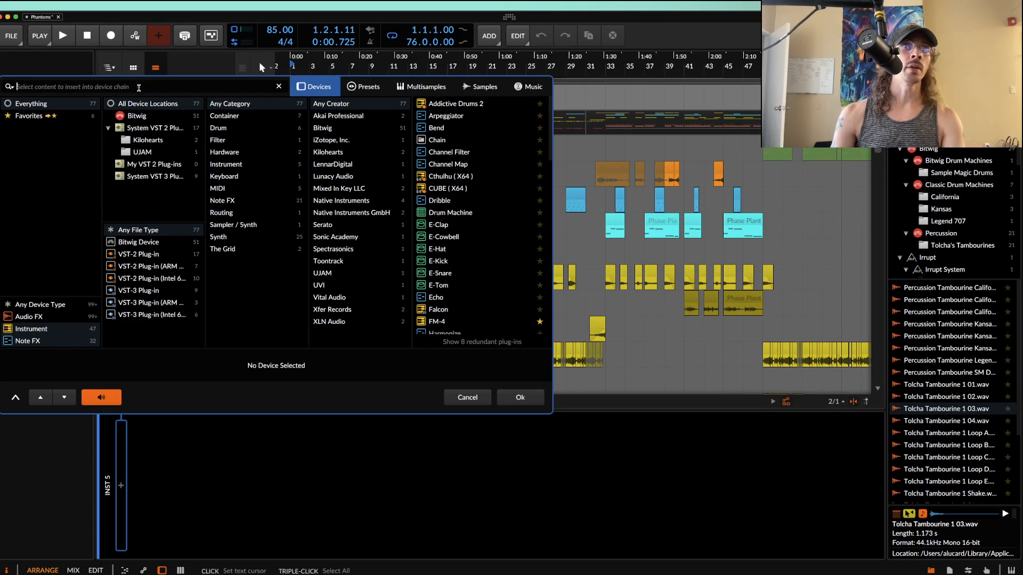
text(phase)
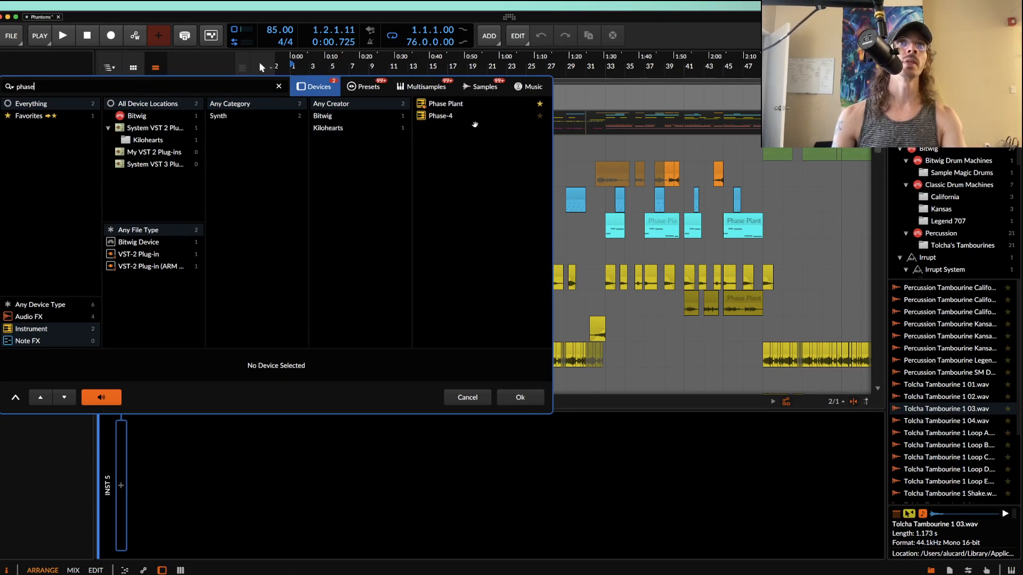
click(465, 105)
click(520, 397)
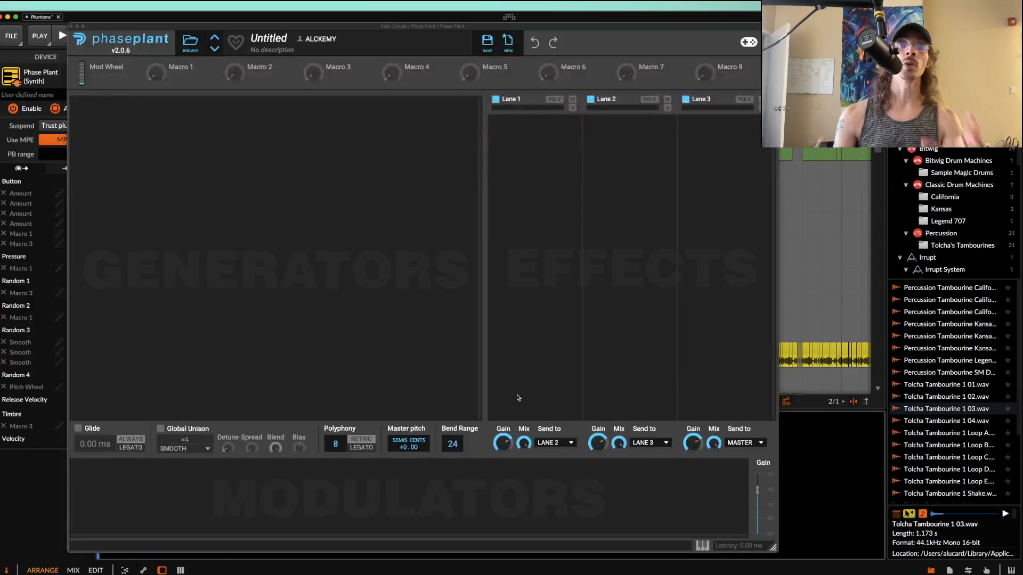
Step: Load the AURORA DRAGON preset from the AETURNUM 5? user folder in Phase Plant
drag(199, 27, 130, 16)
click(124, 33)
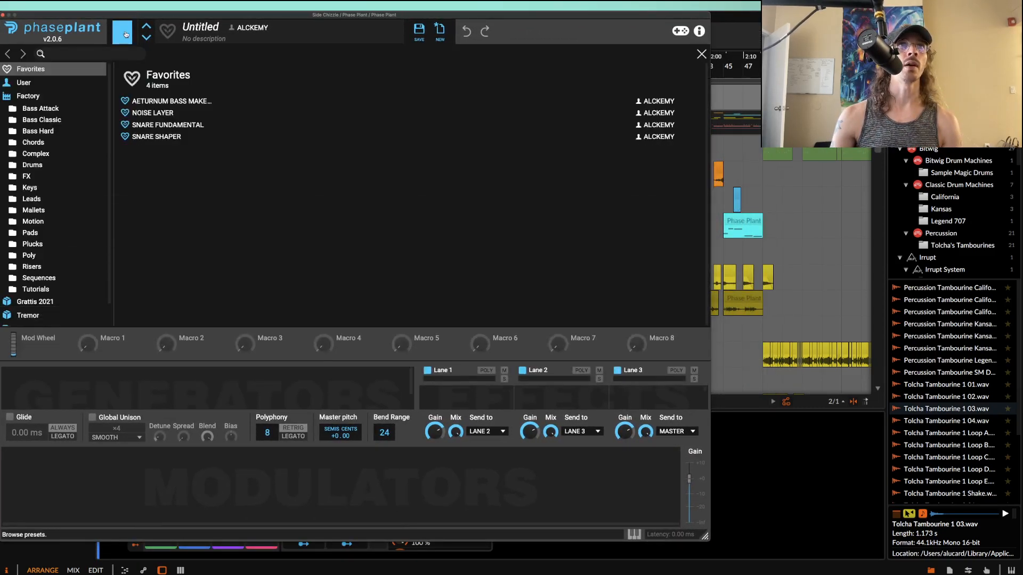
click(70, 83)
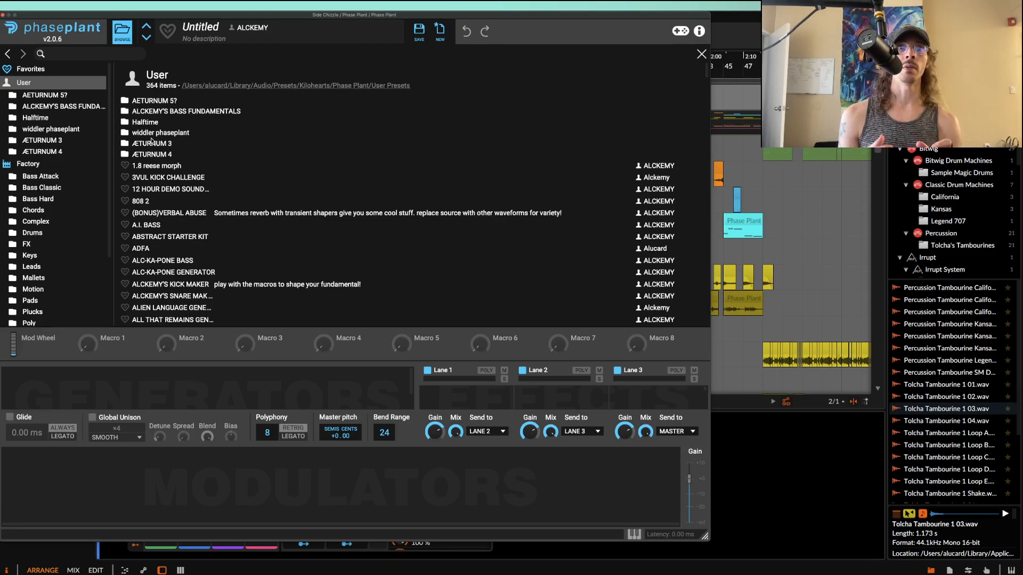
double_click(160, 100)
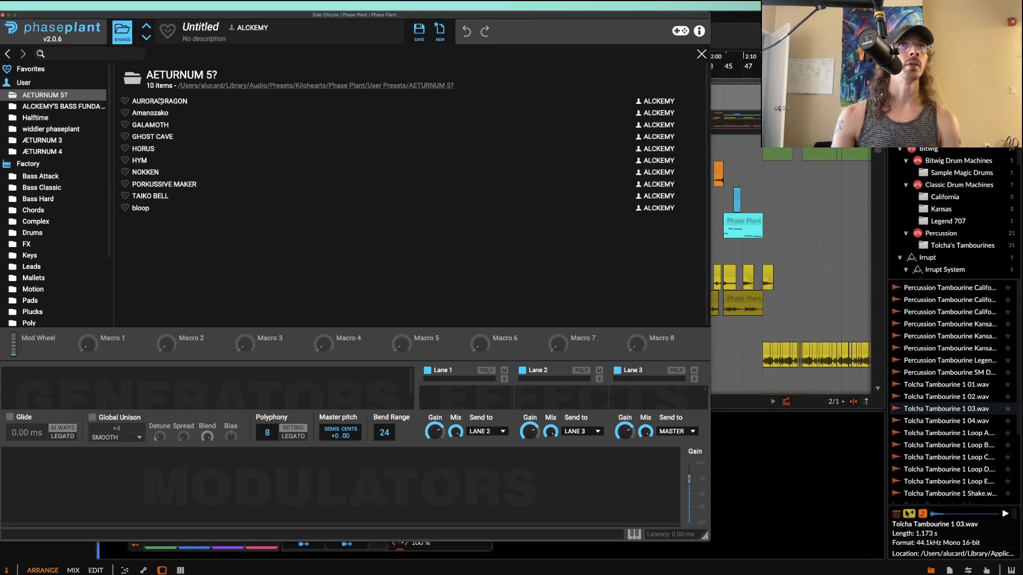
double_click(160, 101)
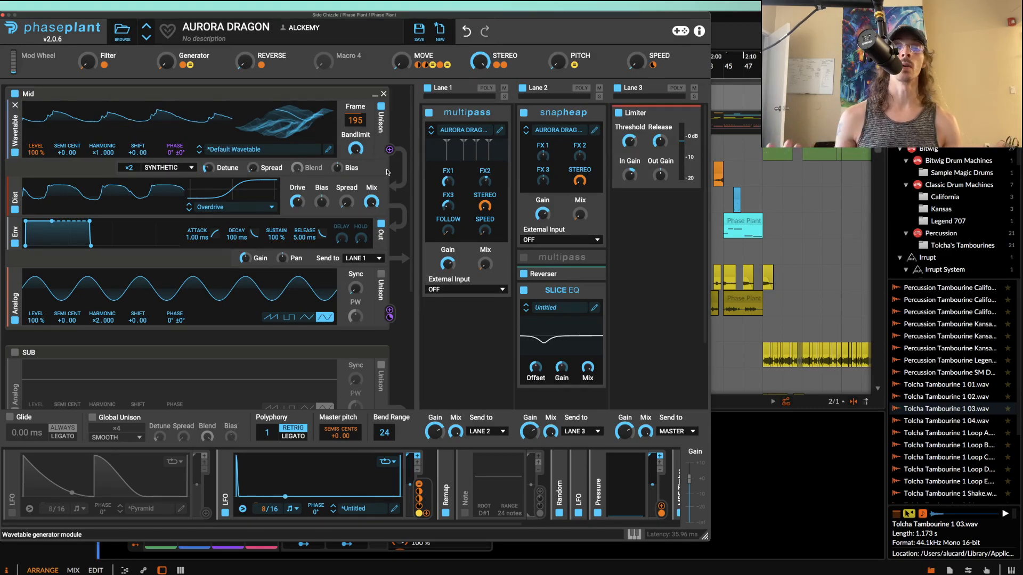
Step: Reshape the 8/16 LFO's curve by raising its points near 2/16 and 5.4/16 to 100%
click(394, 510)
drag(314, 433, 315, 138)
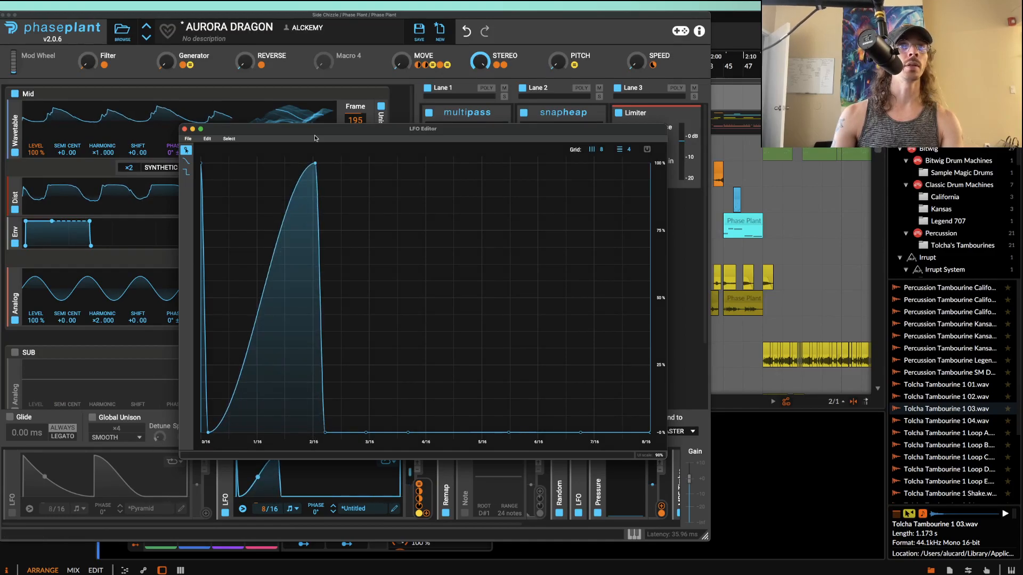
drag(509, 433, 503, 163)
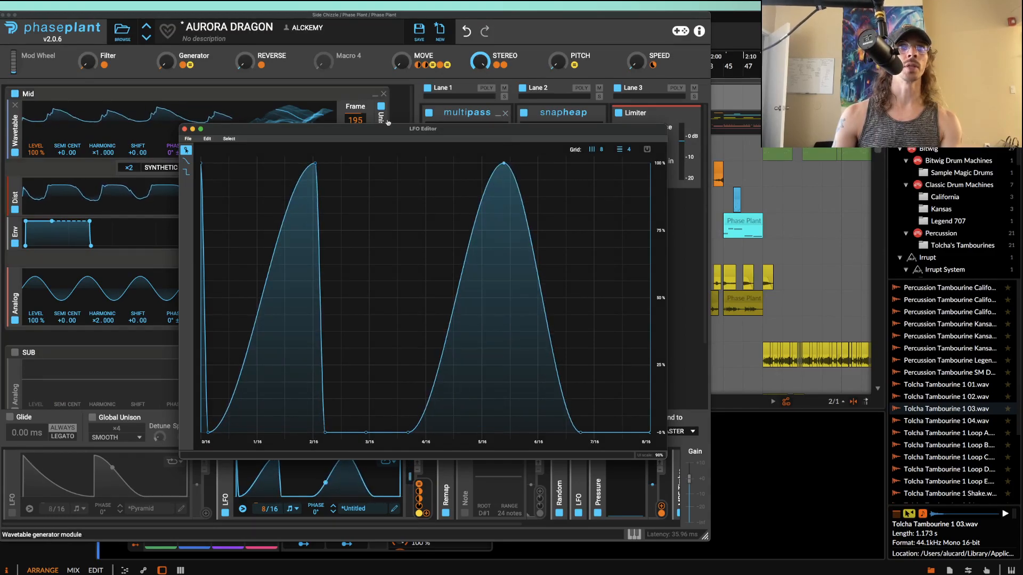
click(185, 130)
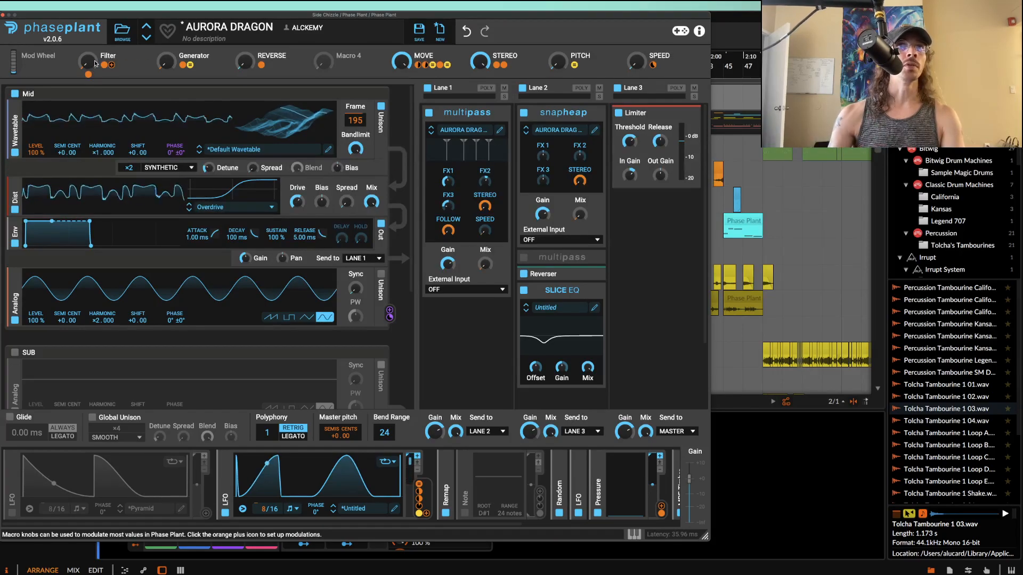
Step: Examine the effect bands and modulators of the AURORA DRAGON FILTER Multipass in Lane 1
click(500, 130)
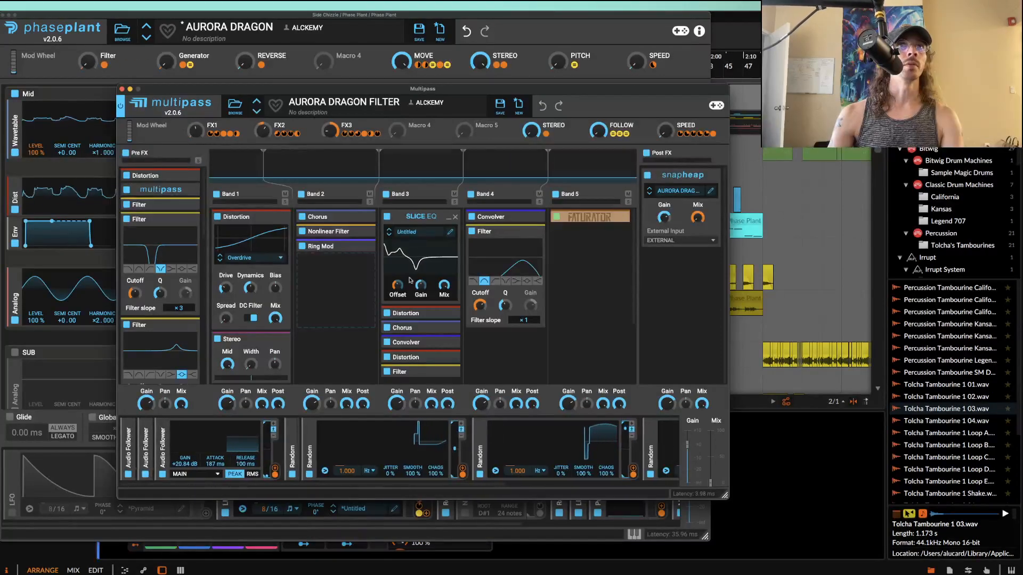
click(122, 89)
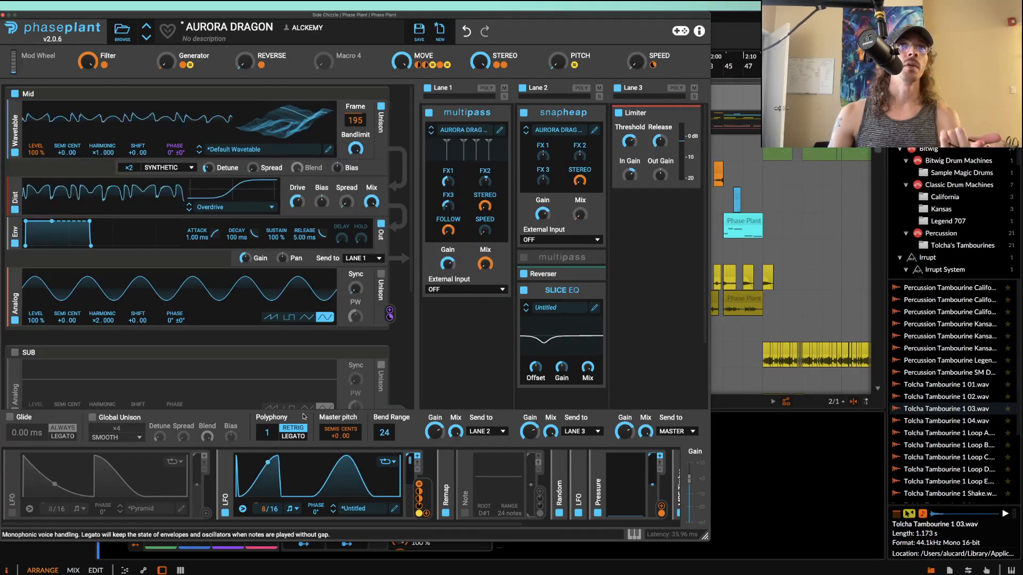
click(502, 132)
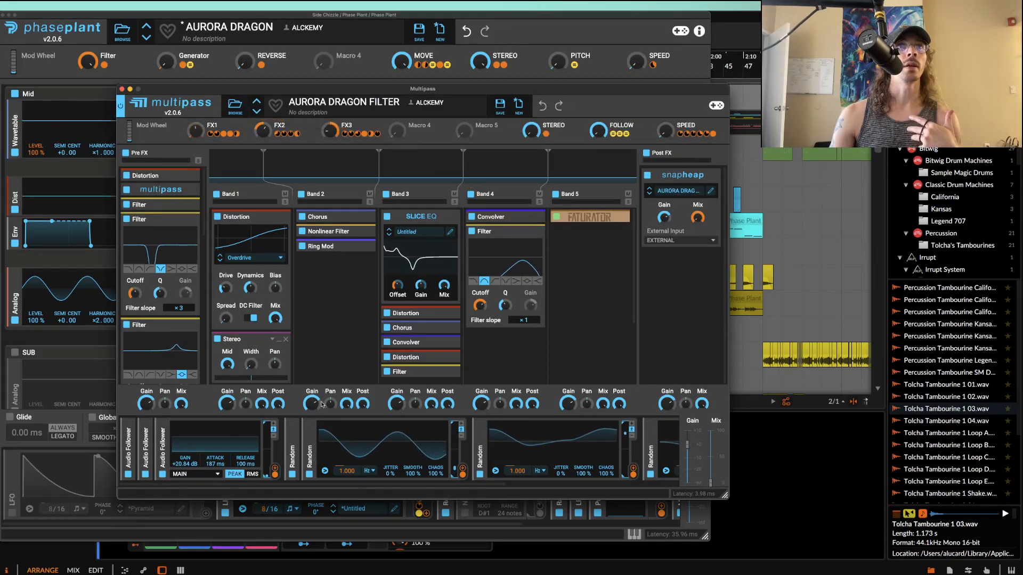
click(121, 89)
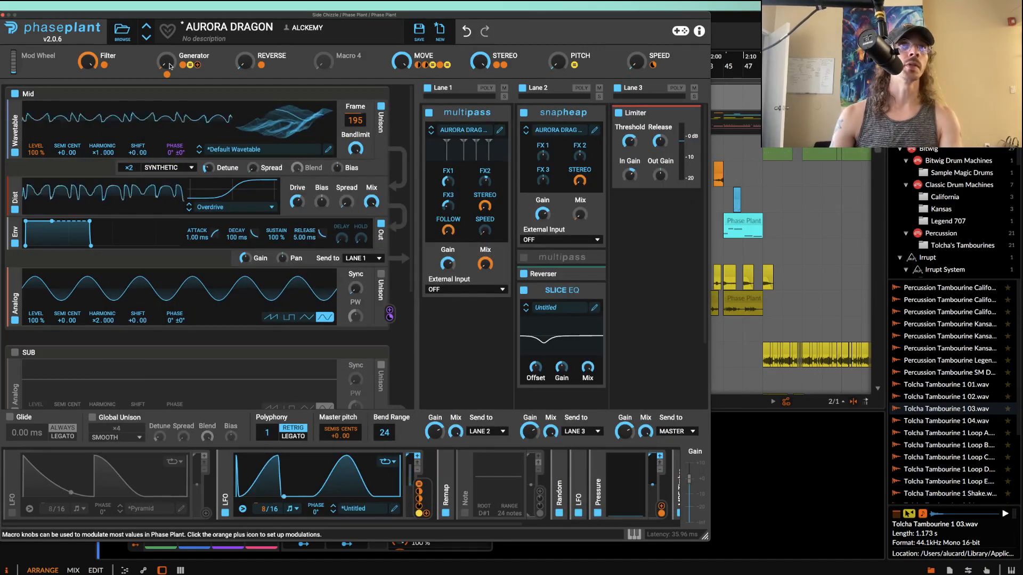
Step: Turn the Generator macro fully up, and close and reopen the Phase Plant window from the device chain
drag(169, 66, 169, 24)
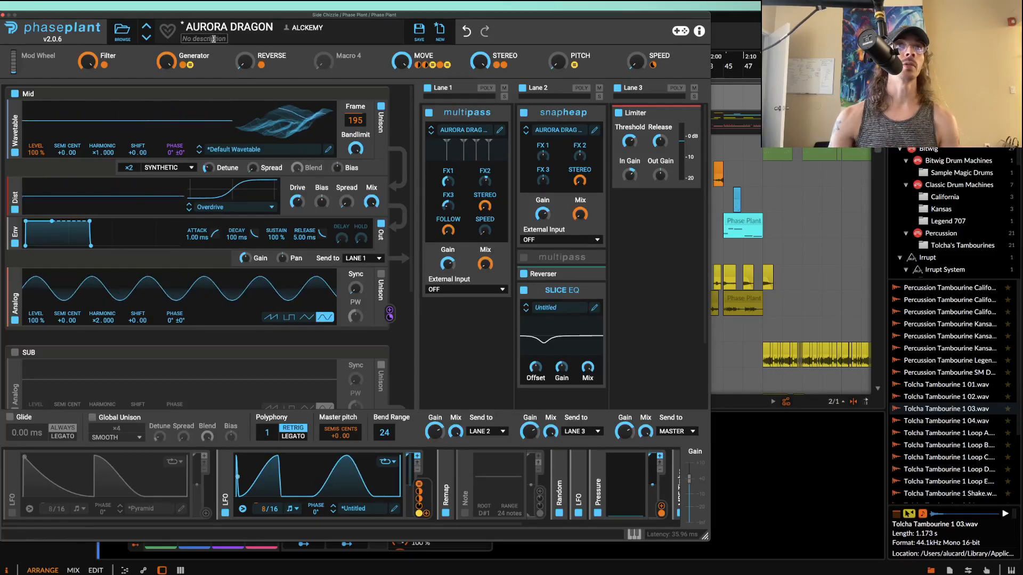
click(3, 15)
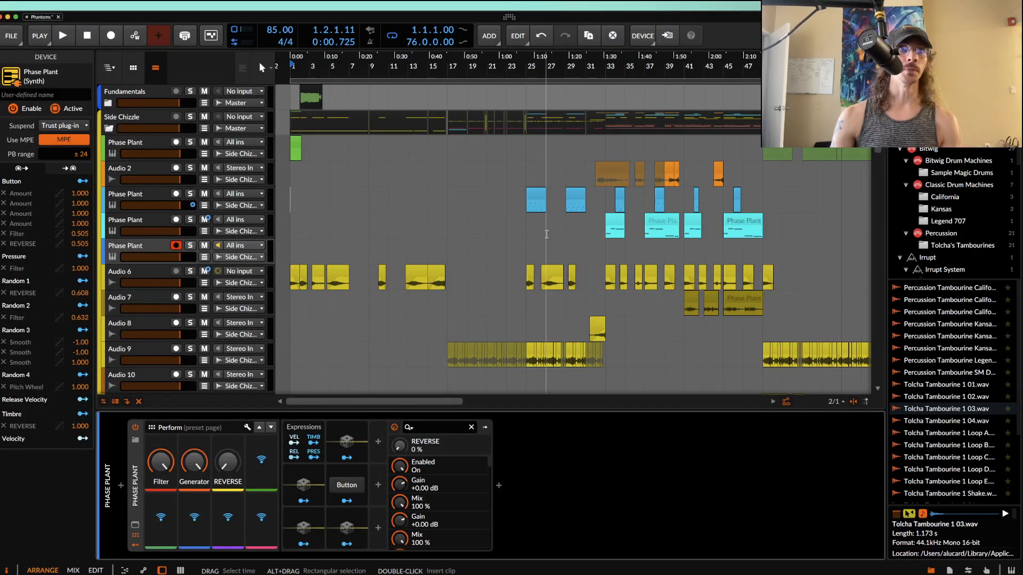
click(135, 525)
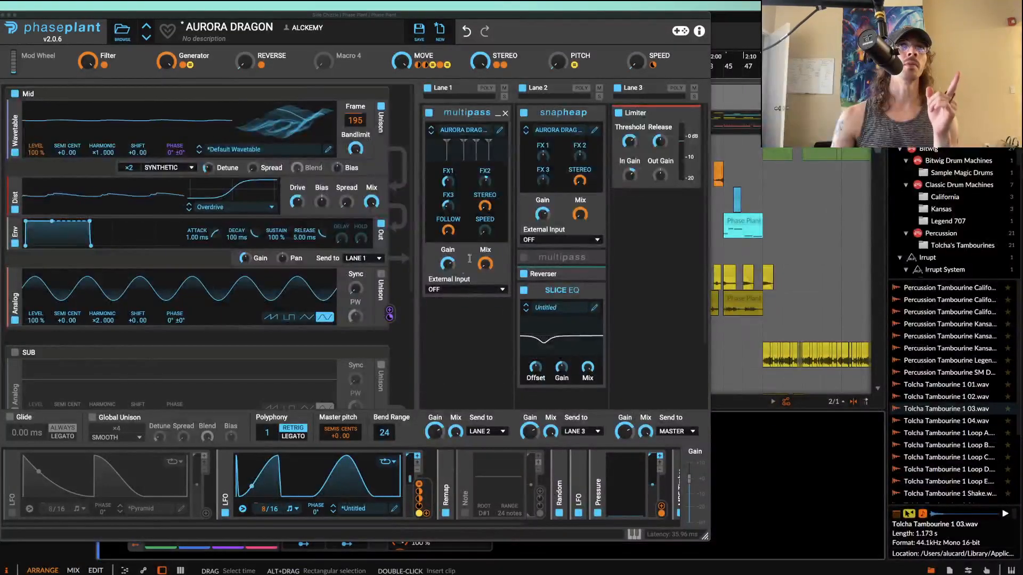
Step: Examine the Lane 1 Multipass preset list and the AURORA DRAGON MID SIDE FILTER Snap Heap nested in its Post FX
click(461, 131)
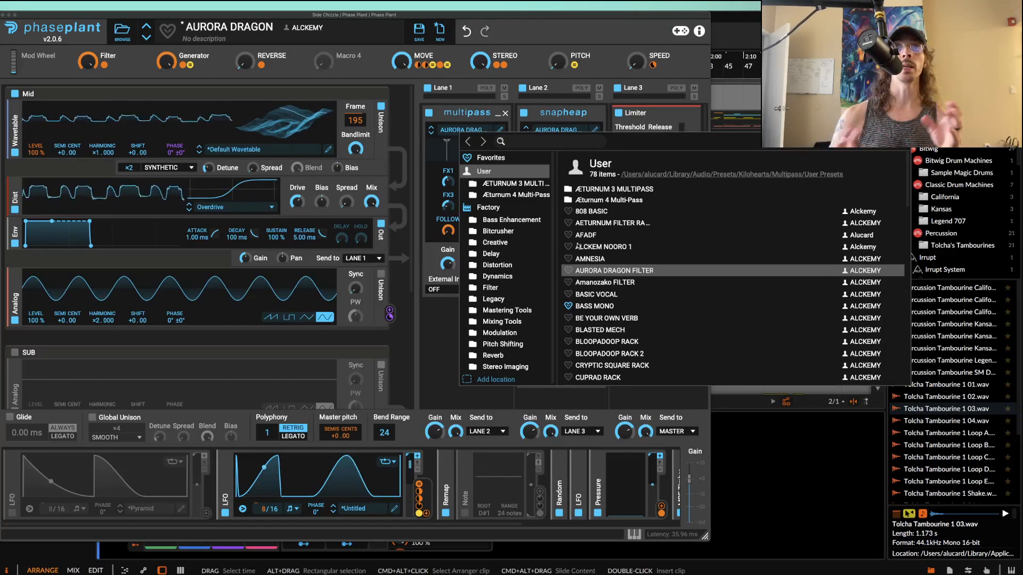
click(469, 123)
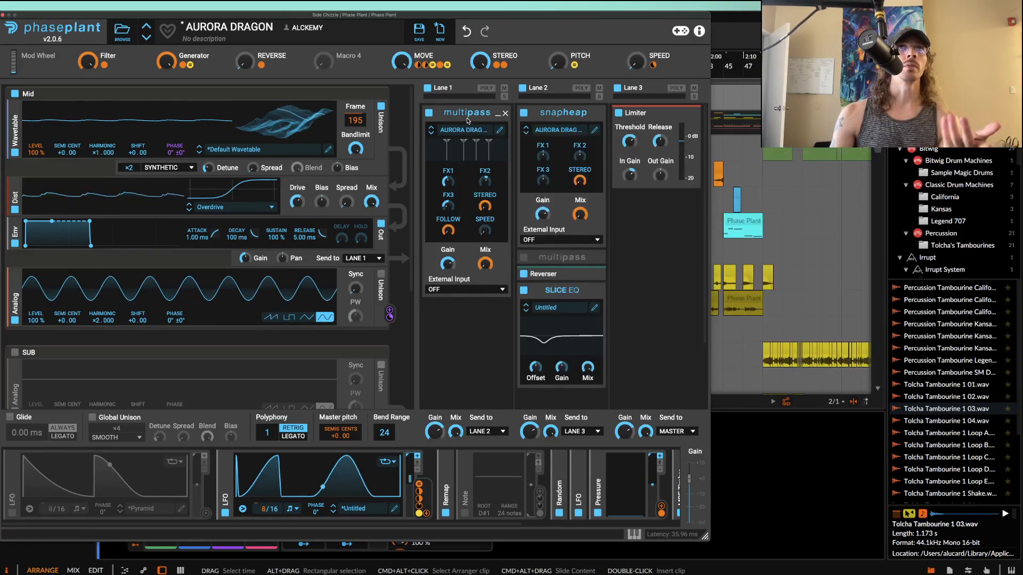
click(498, 131)
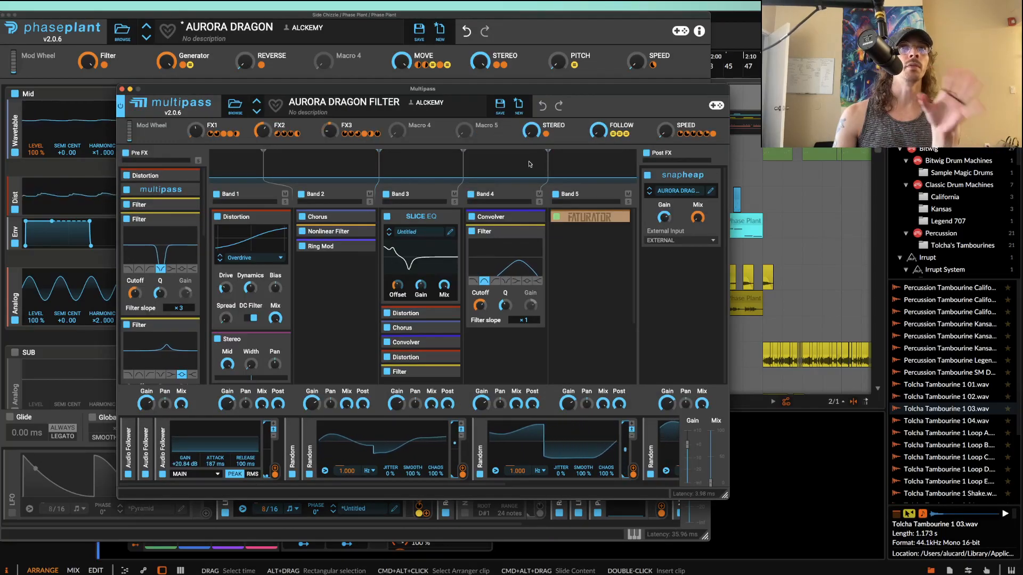
click(711, 191)
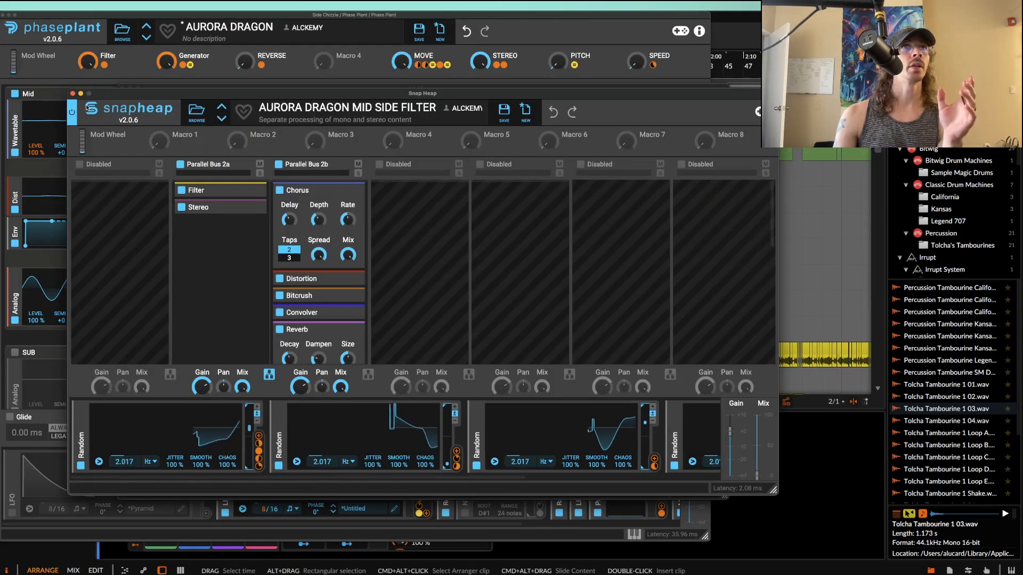
click(73, 93)
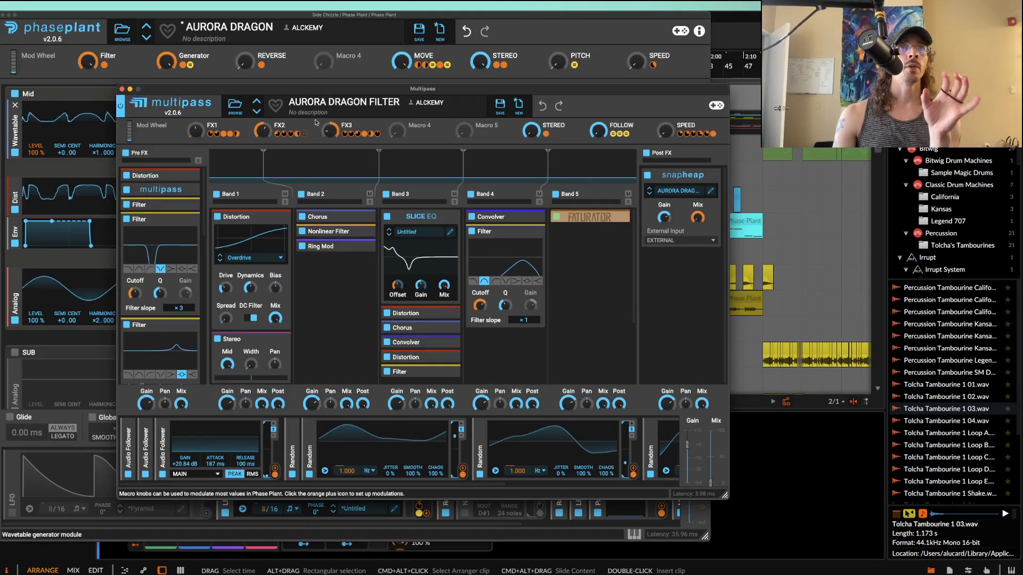
Step: Load the ABERRATION FILTER preset from the Æturnum 4 Multi-Pass user folder into the Lane 1 Multipass
click(235, 105)
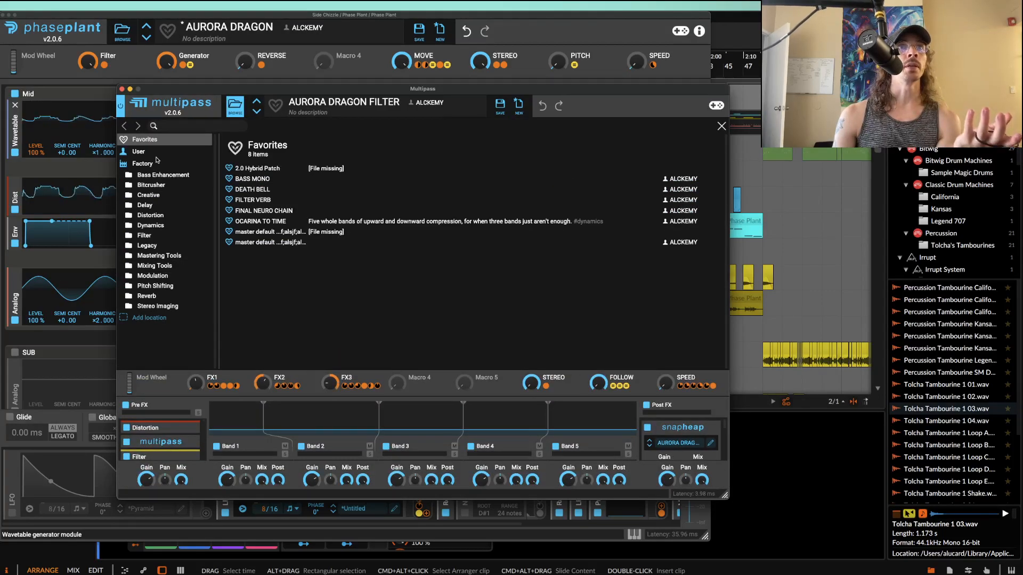
click(157, 155)
scroll(265, 260, down, 2)
scroll(265, 260, down, 3)
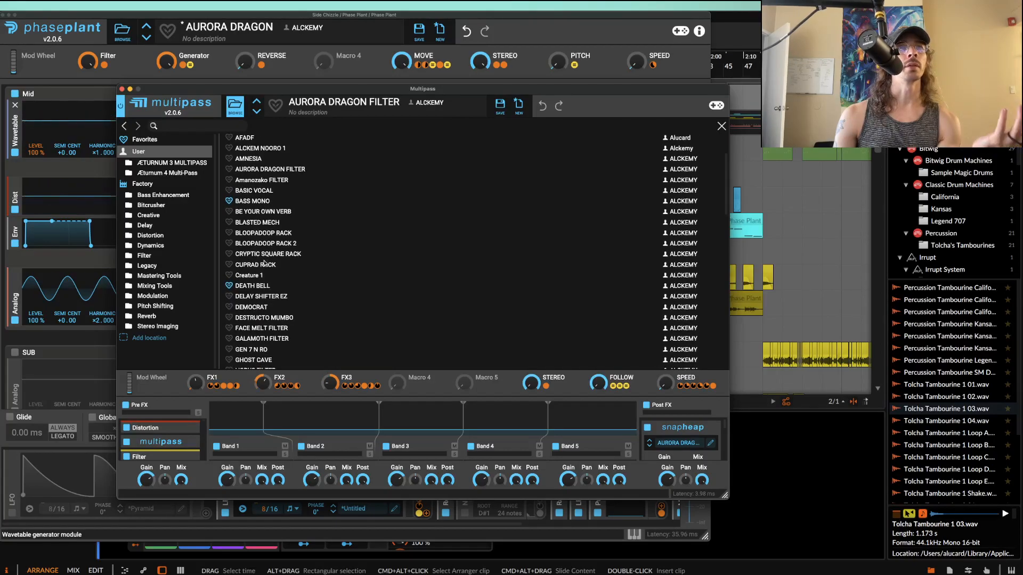
scroll(257, 275, up, 1)
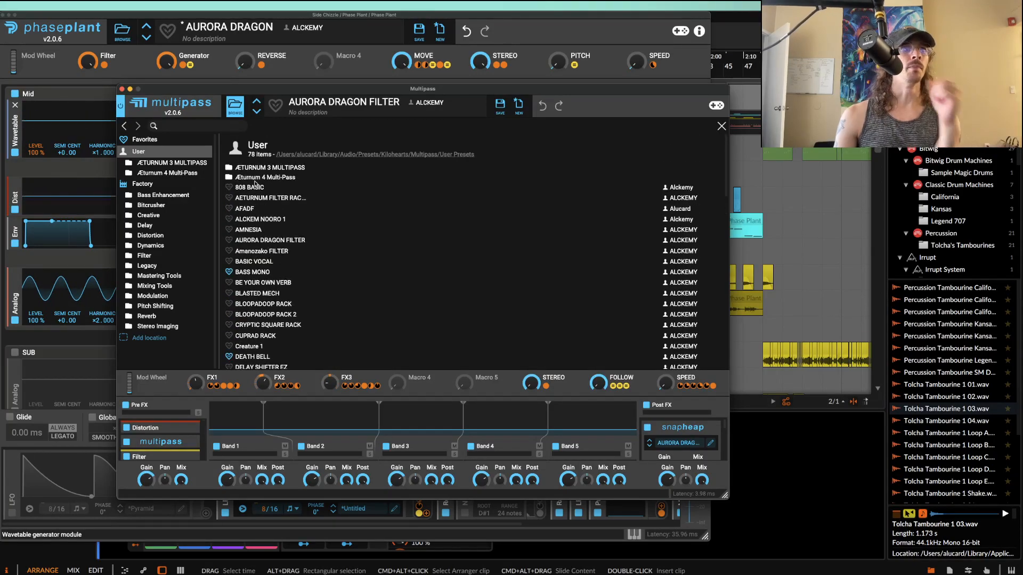
double_click(255, 178)
double_click(294, 191)
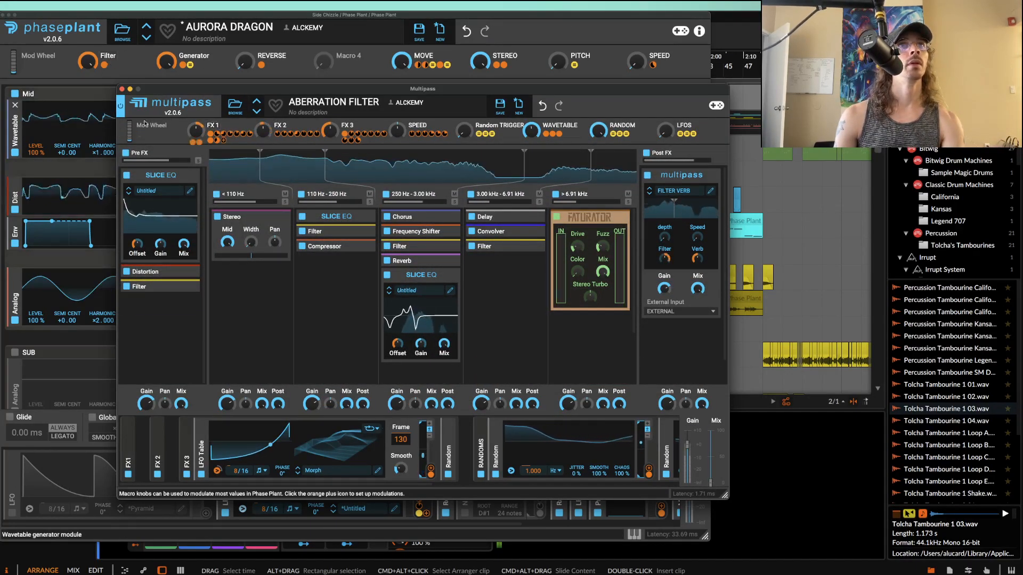
click(122, 90)
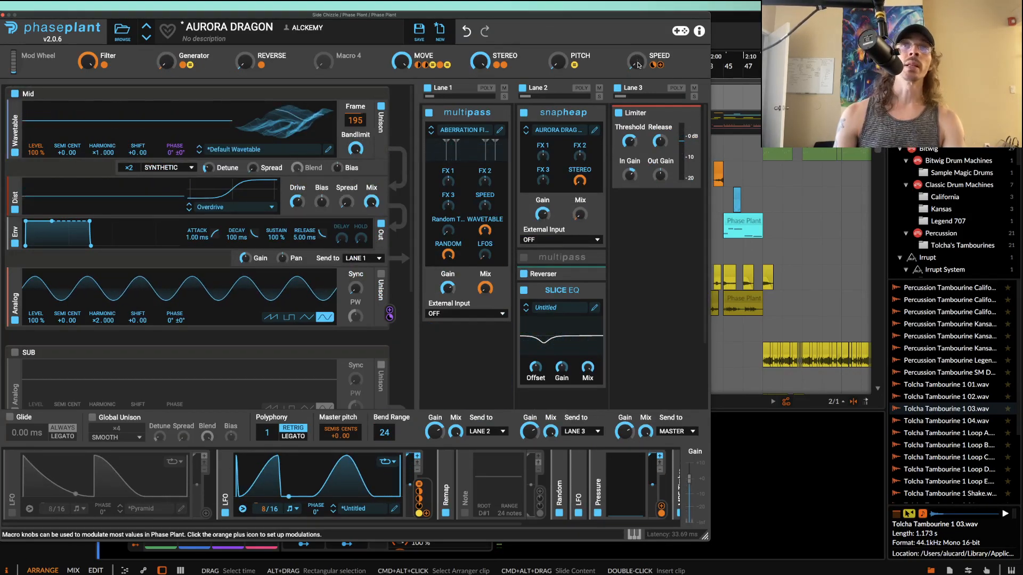
Step: Load the AZGHOTH GENERATOR preset from the Æturnum 4 snap heap user folder into the Lane 2 Snap Heap
click(597, 132)
click(197, 114)
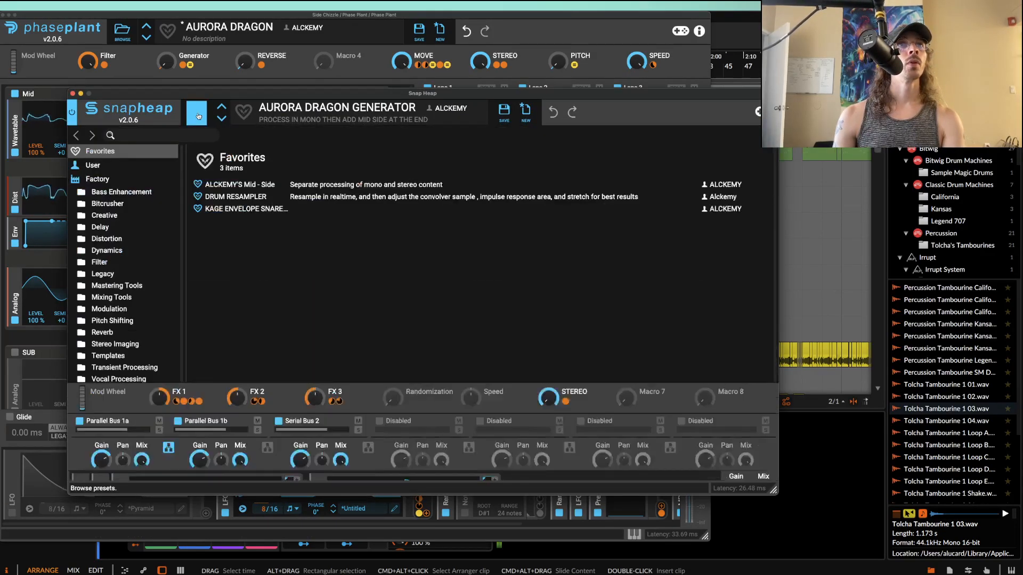
click(93, 166)
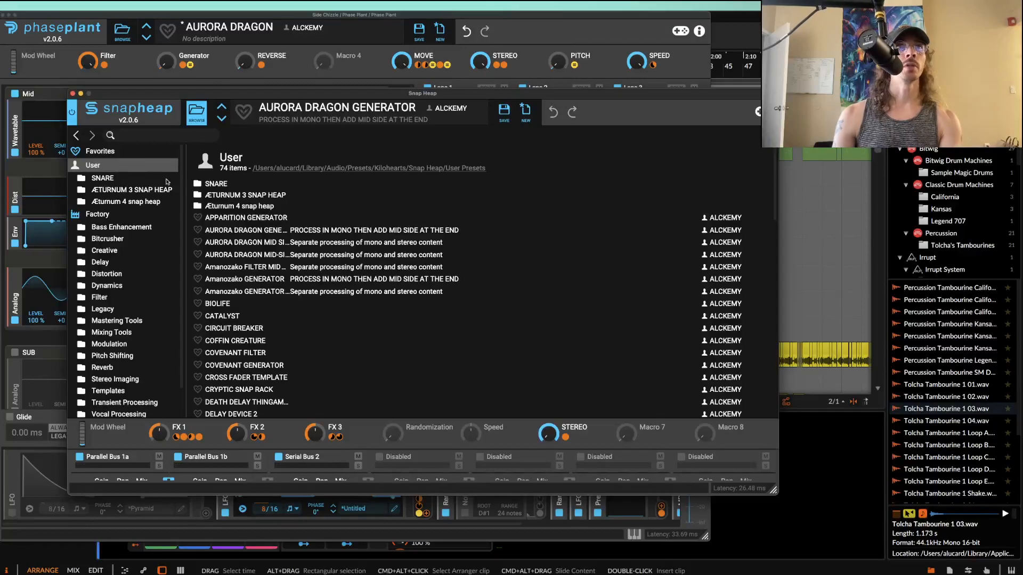
click(232, 210)
scroll(265, 253, down, 3)
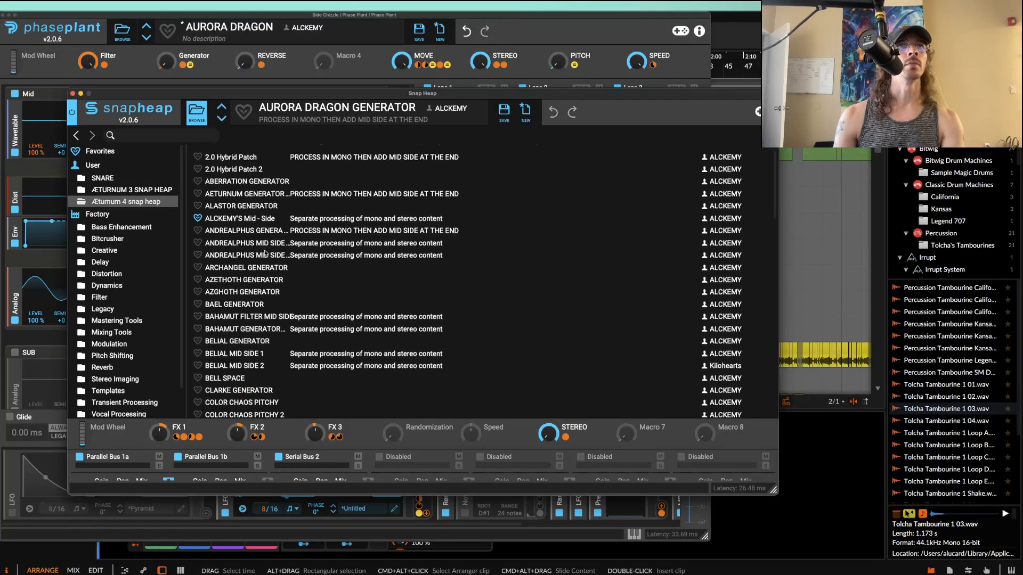
click(243, 283)
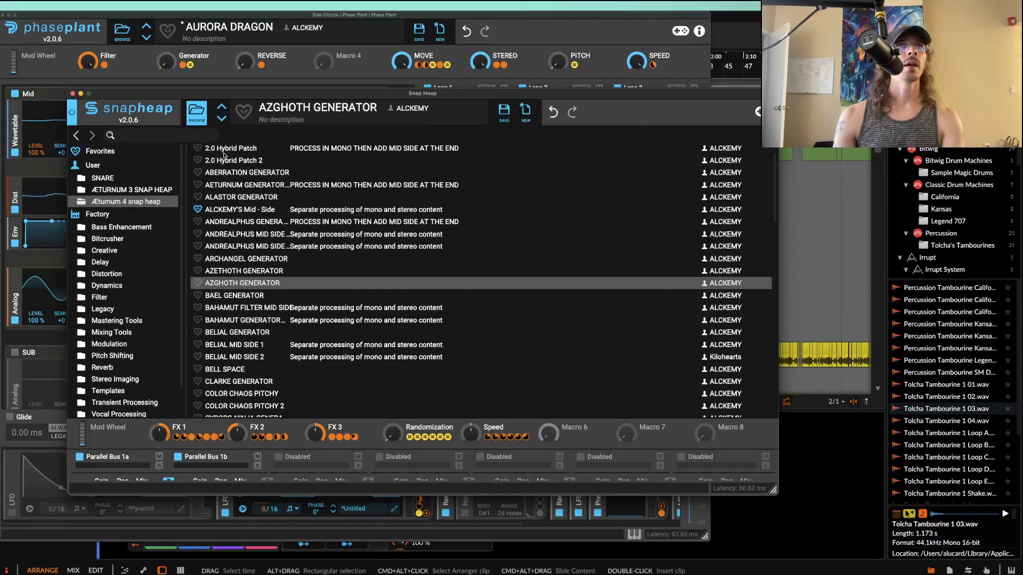
click(202, 121)
Step: Adjust the macros with Filter at 100%, Generator fully up and REVERSE at 0%
drag(166, 61, 166, 45)
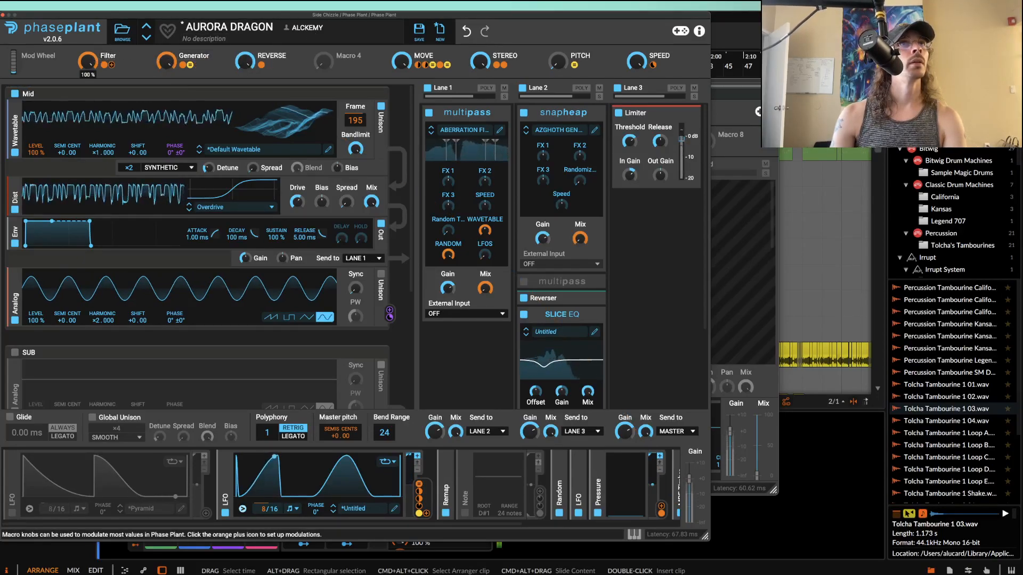
drag(88, 61, 88, 139)
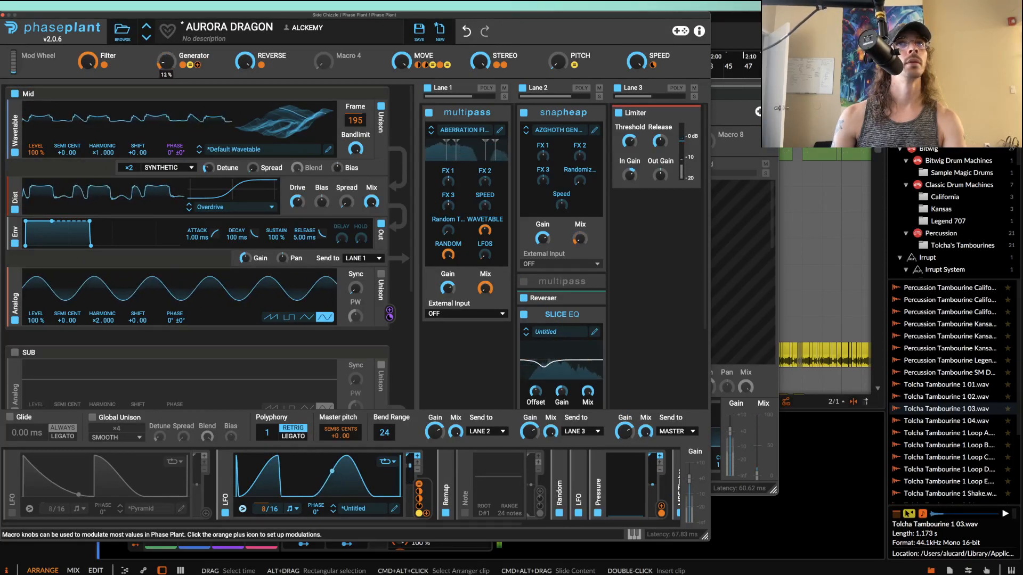
drag(243, 62, 244, 139)
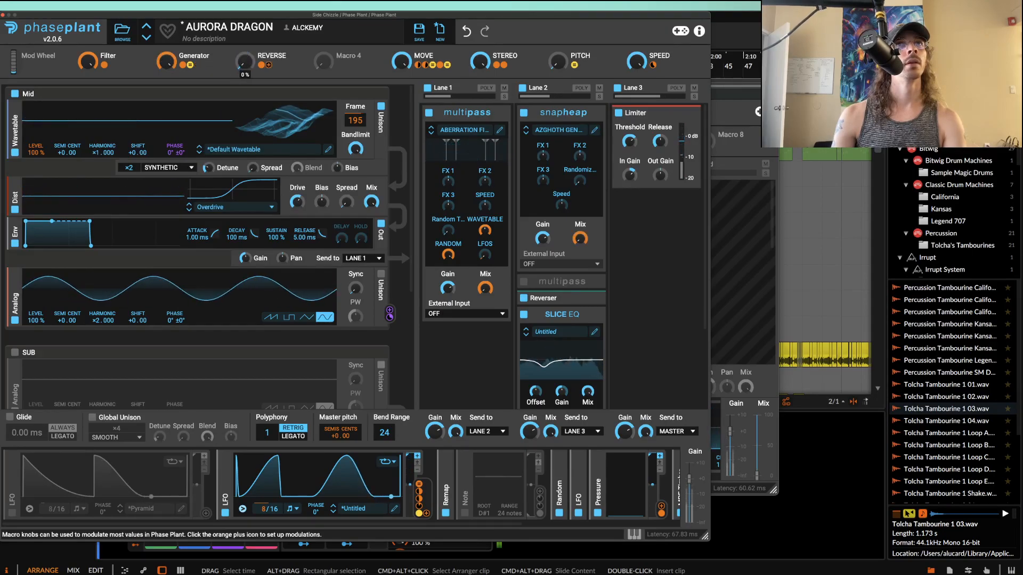
Step: Close the Phase Plant window and select the blue Phase Plant track in the arrangement
mouse_move(167, 62)
mouse_down()
mouse_move(166, 138)
mouse_move(166, 62)
mouse_up()
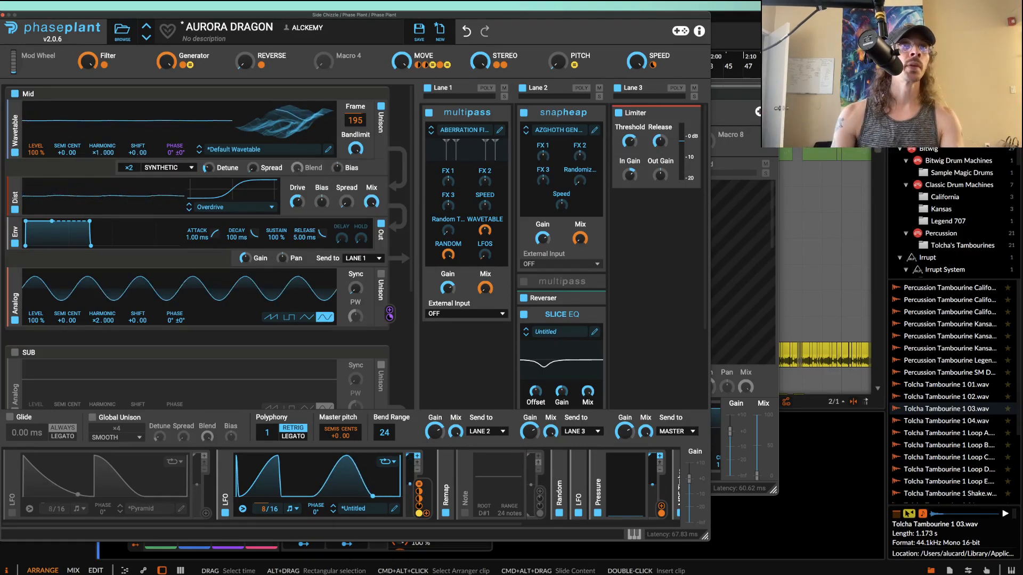
click(2, 15)
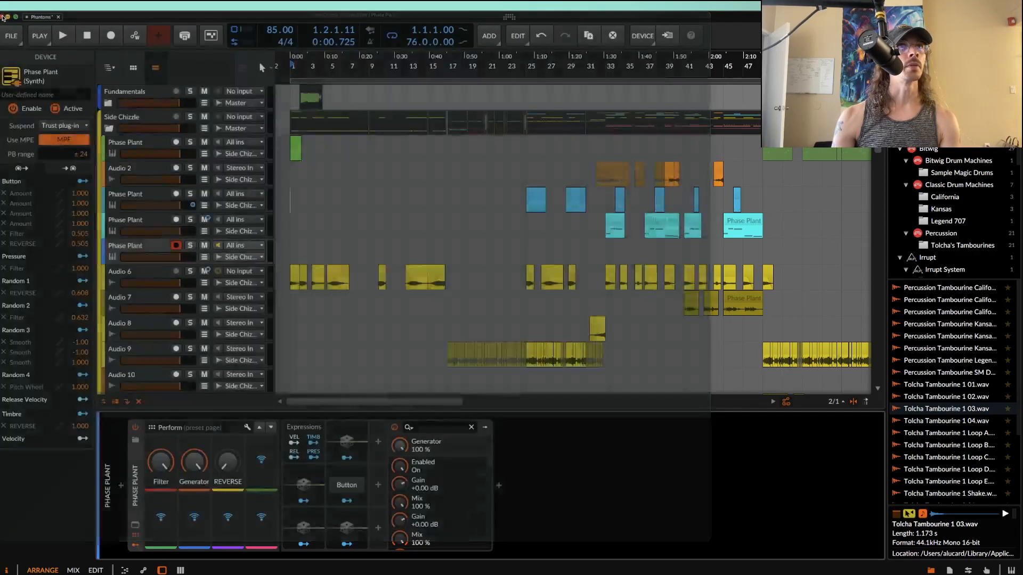
click(161, 250)
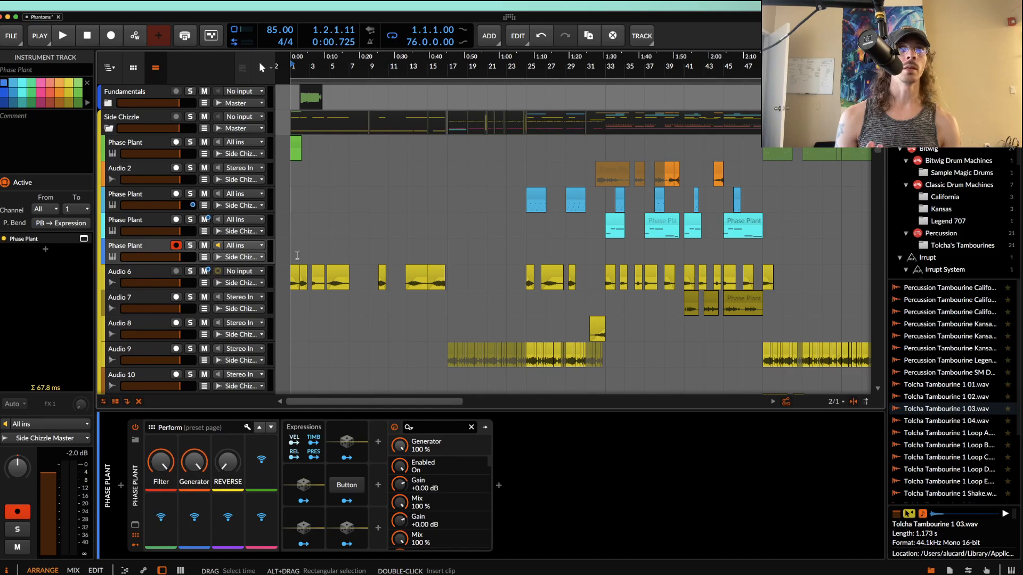
Step: Unmute the green Phase Plant clips starting at bars 49, 53 and 57
scroll(297, 256, right, 5)
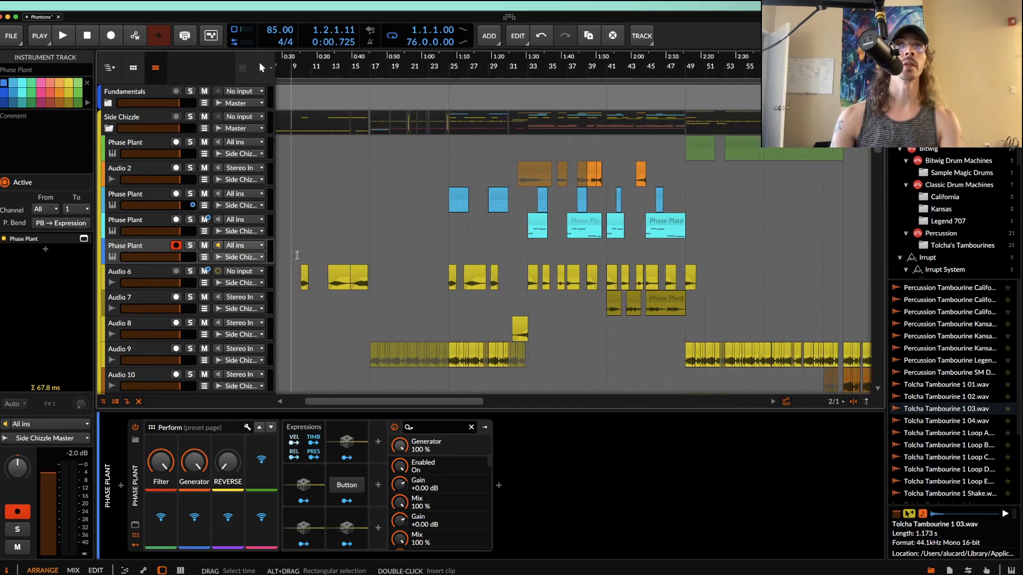
scroll(297, 256, down, 3)
click(450, 146)
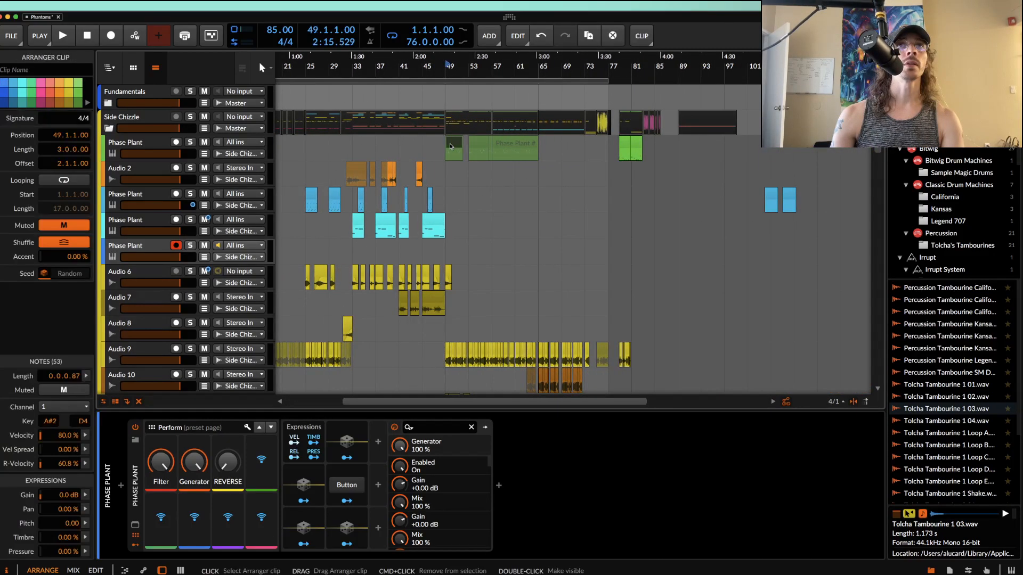
shift+click(506, 147)
click(506, 147)
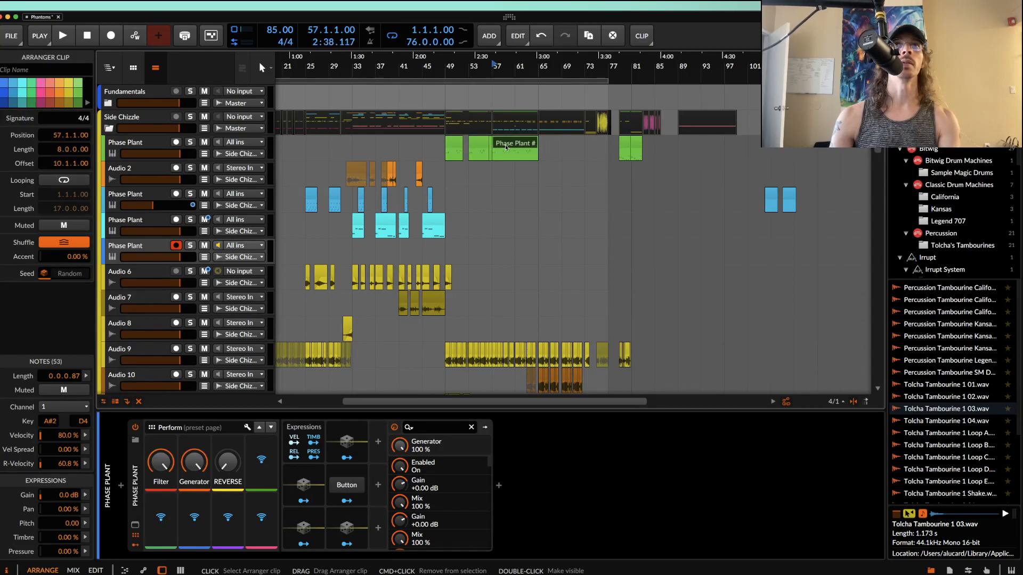
Step: Solo the green Phase Plant track, play it from bar 57 and bring up its device chain
click(190, 143)
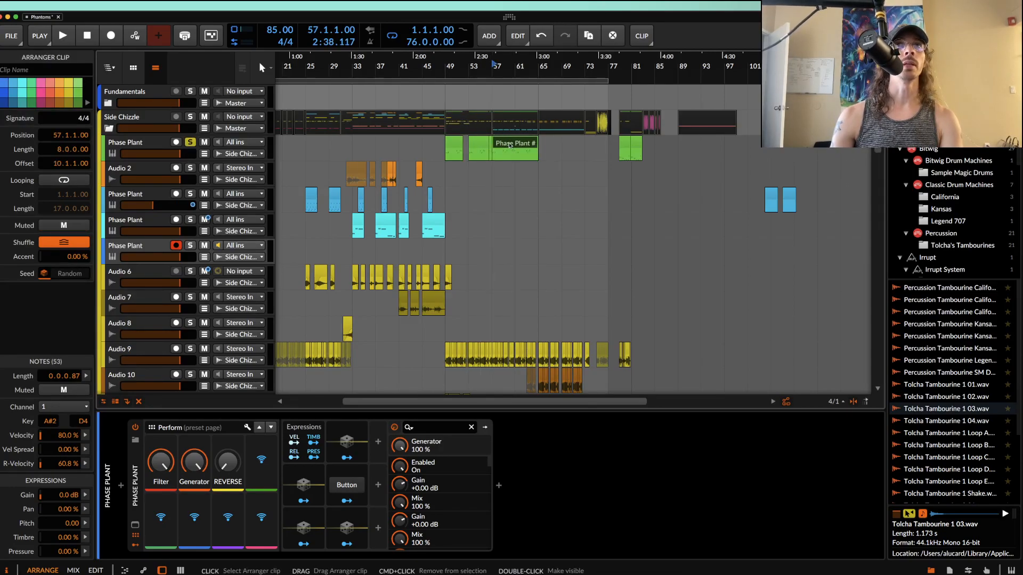
key(space)
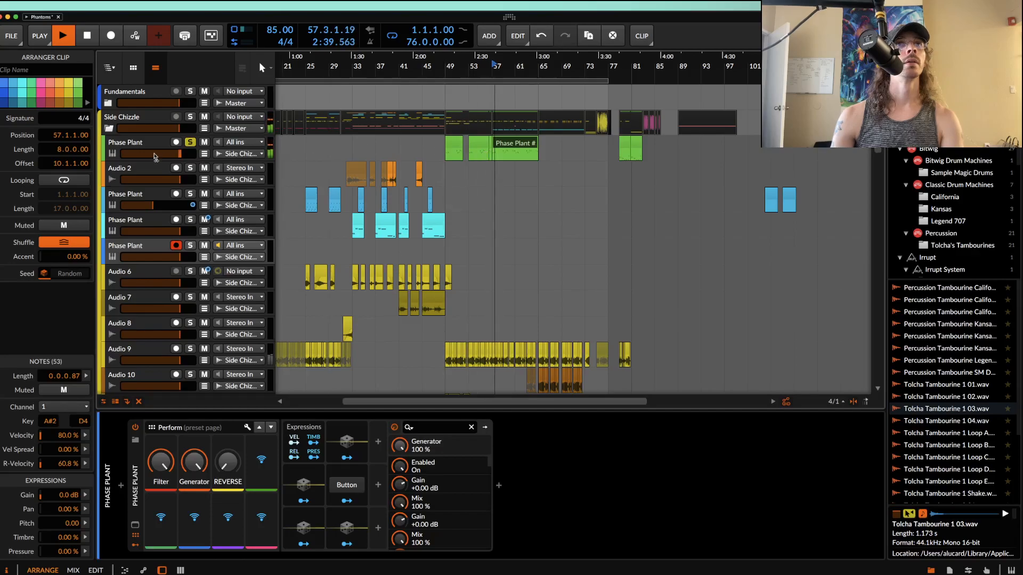
click(467, 148)
scroll(467, 148, up, 2)
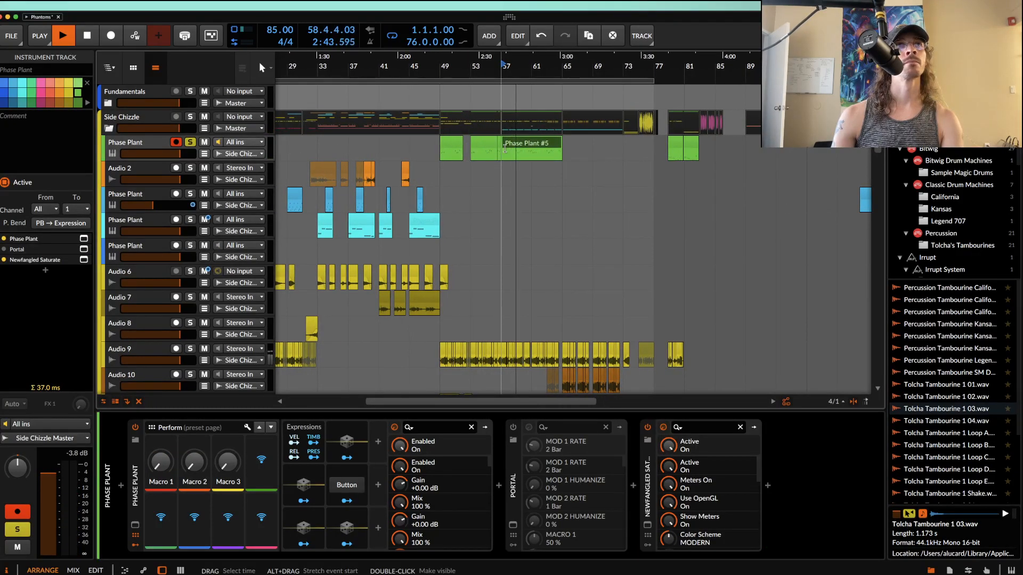
scroll(562, 201, down, 1)
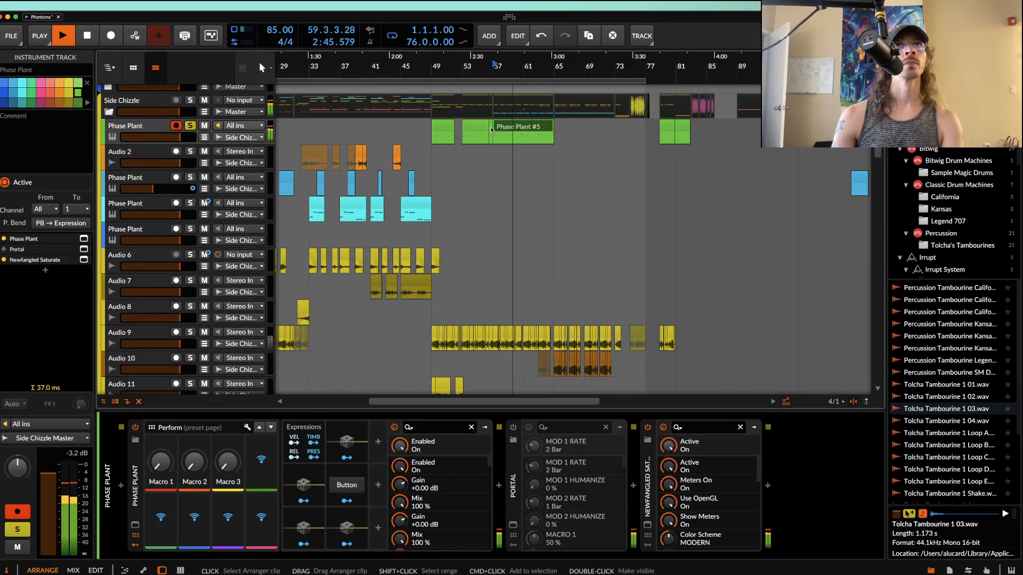
key(space)
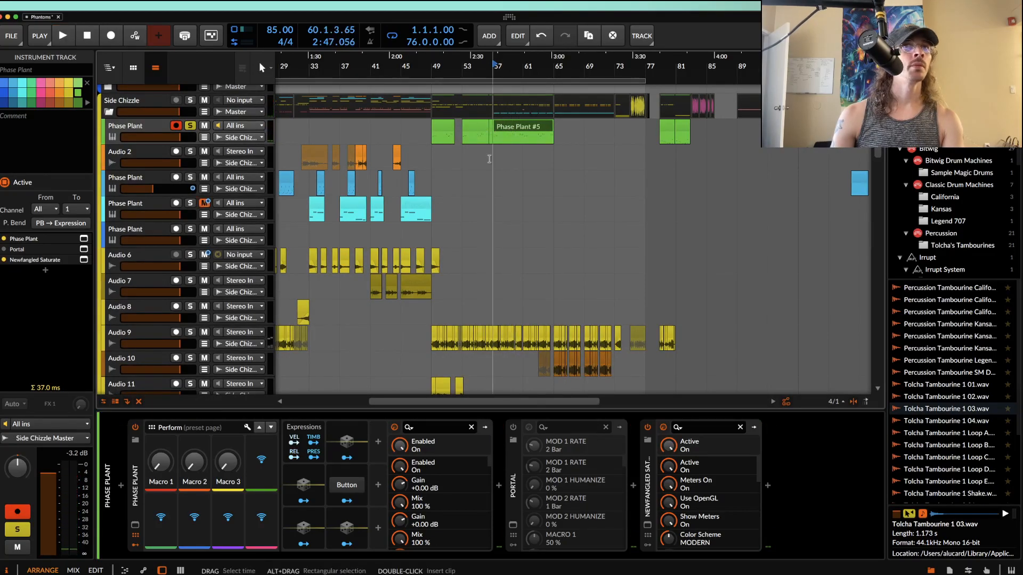
Step: Insert a Snap Heap effect directly after Phase Plant in the green track's device chain
click(504, 489)
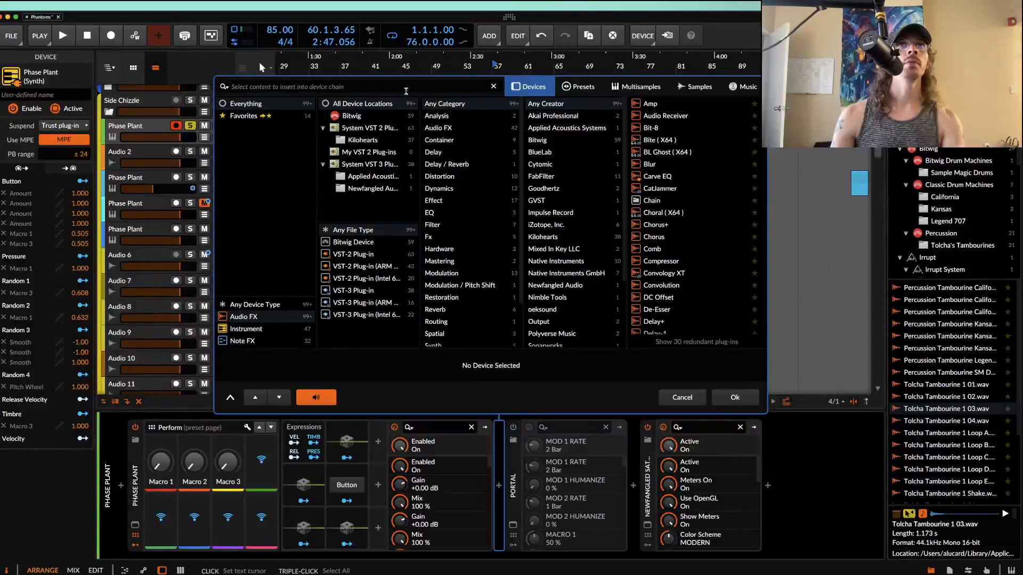
text(SNAP)
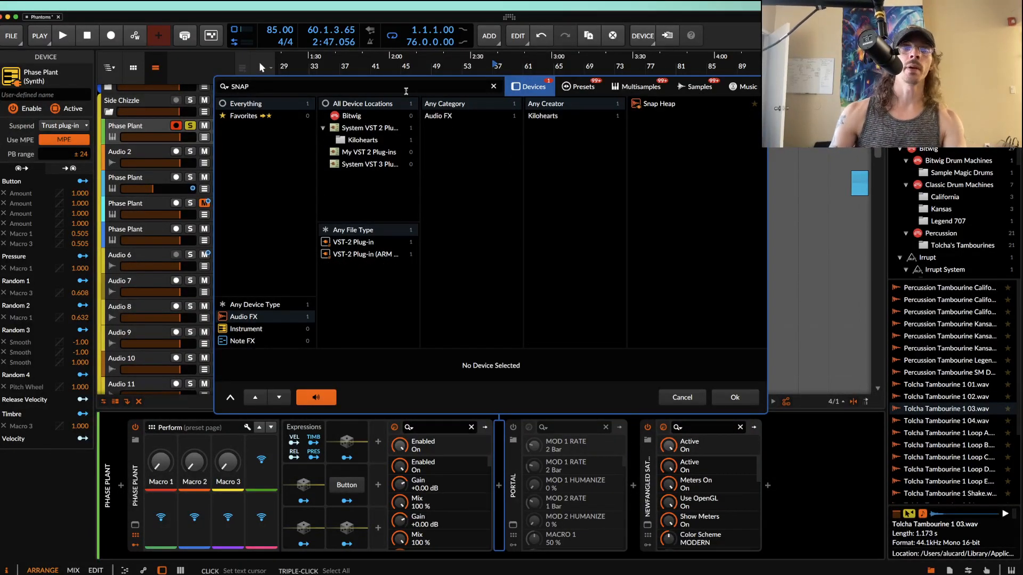
double_click(659, 104)
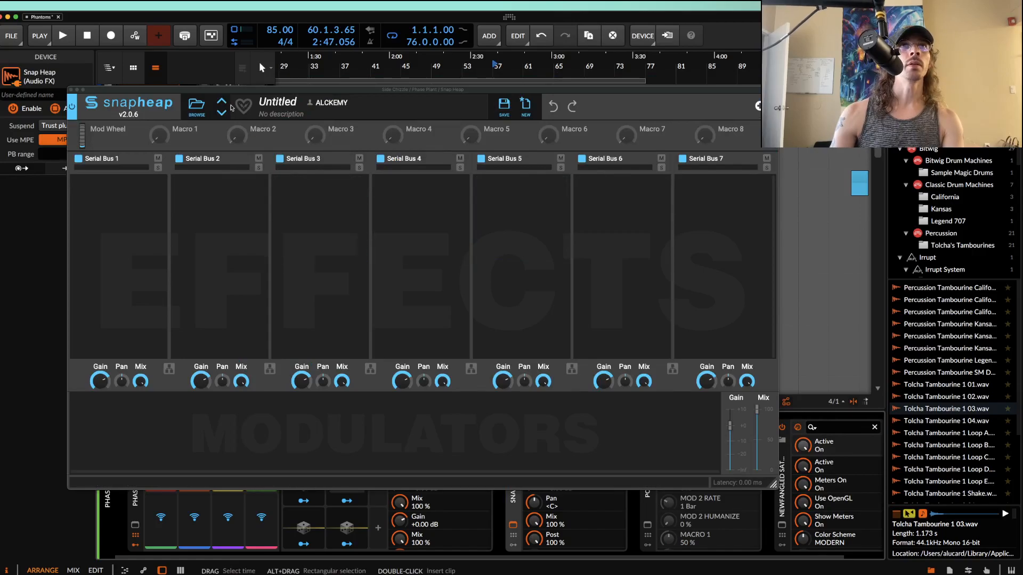
Step: Load the Amanozako GENERATOR user preset into Snap Heap, raise its main mix to 100% and close its window
click(196, 106)
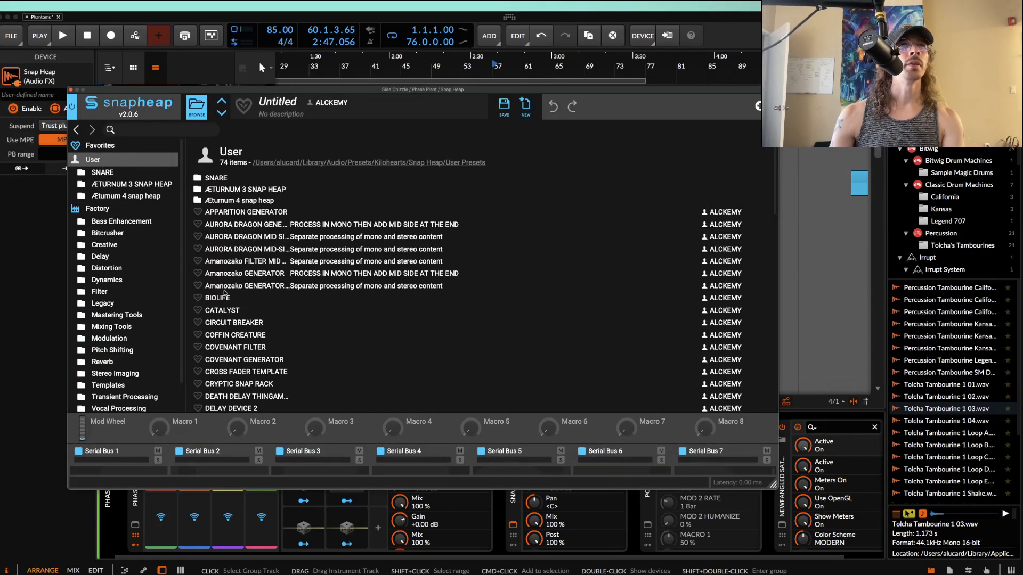
click(224, 262)
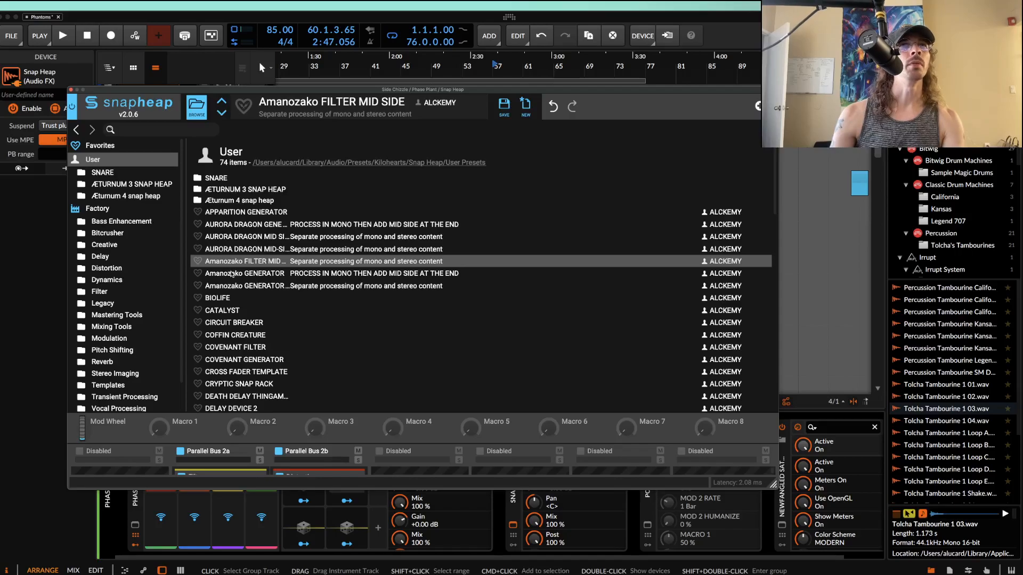
click(257, 274)
click(196, 107)
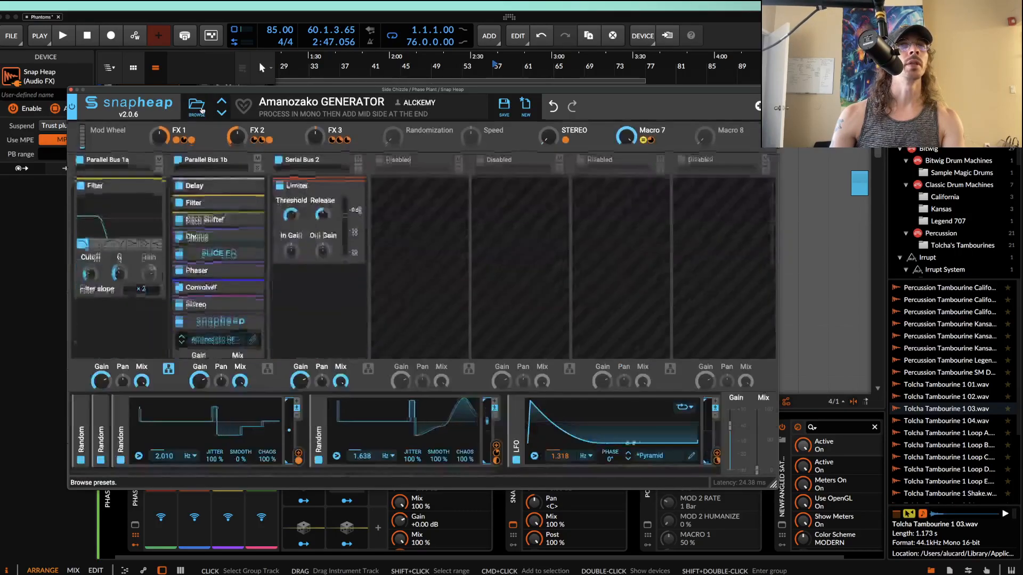
drag(757, 470, 760, 304)
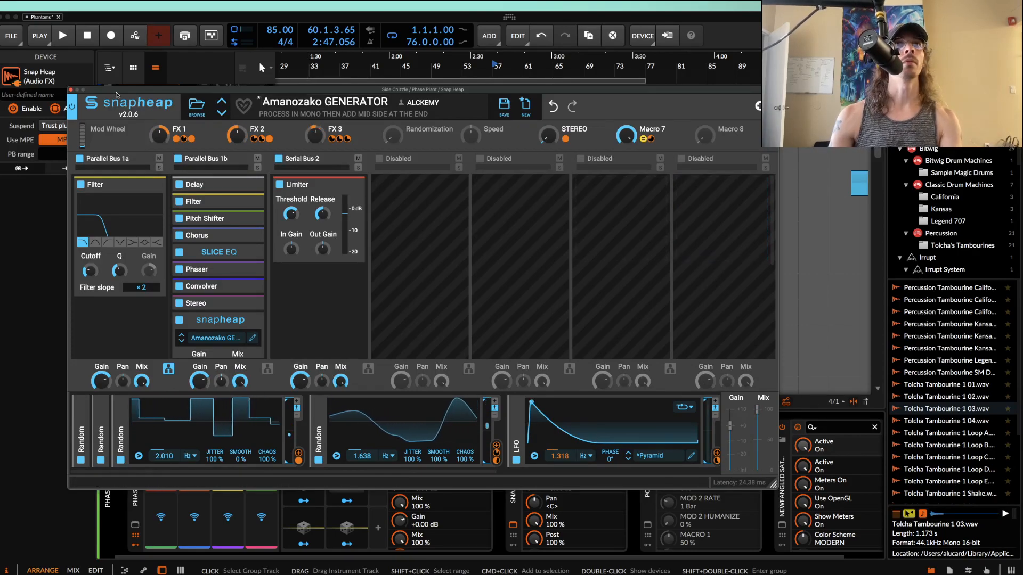
click(72, 89)
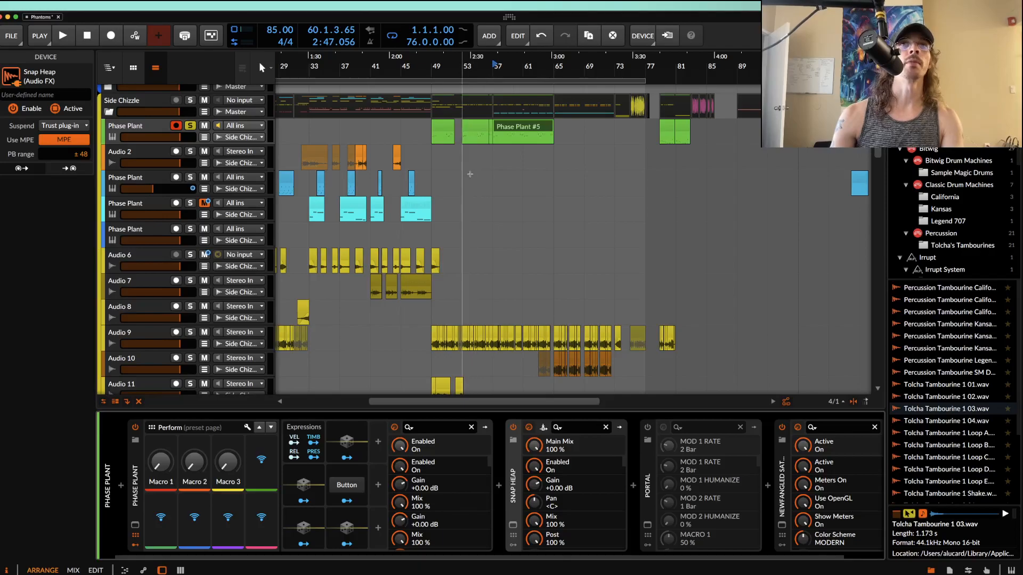
Step: Listen to the green Phase Plant clips through Snap Heap from bars 49, 53 and 55
click(445, 129)
scroll(445, 129, up, 3)
key(space)
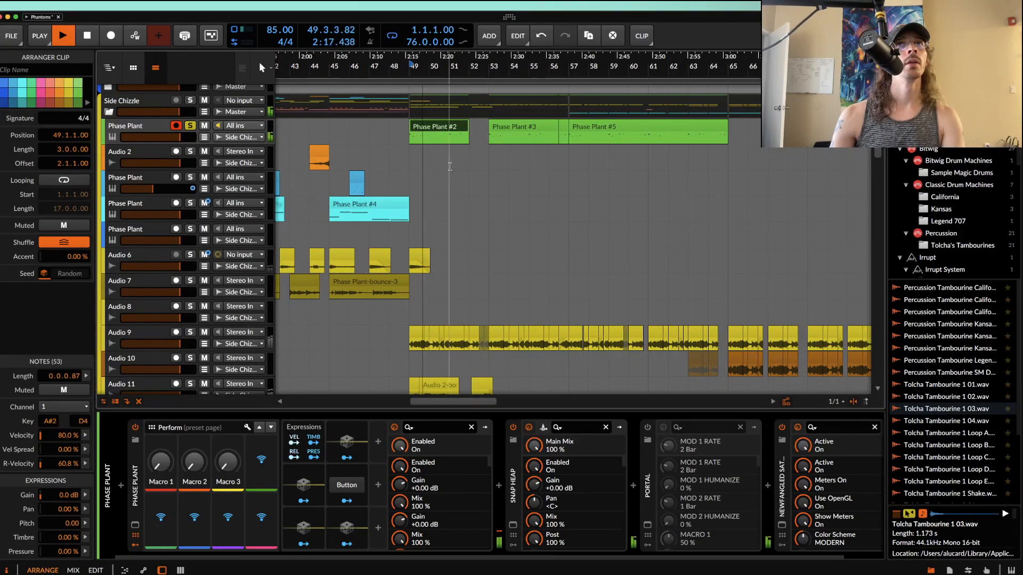
click(505, 131)
scroll(505, 131, up, 3)
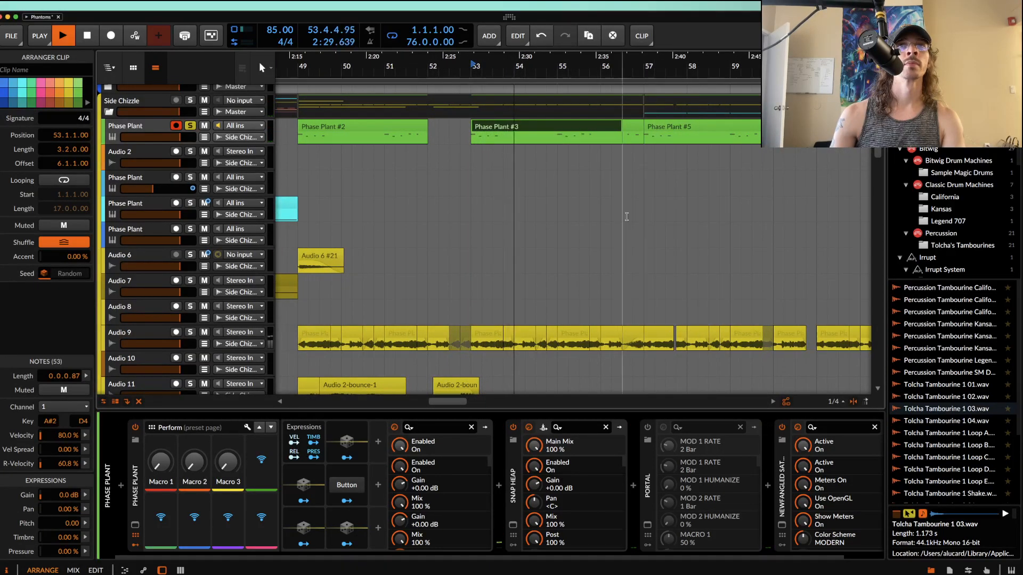
click(554, 141)
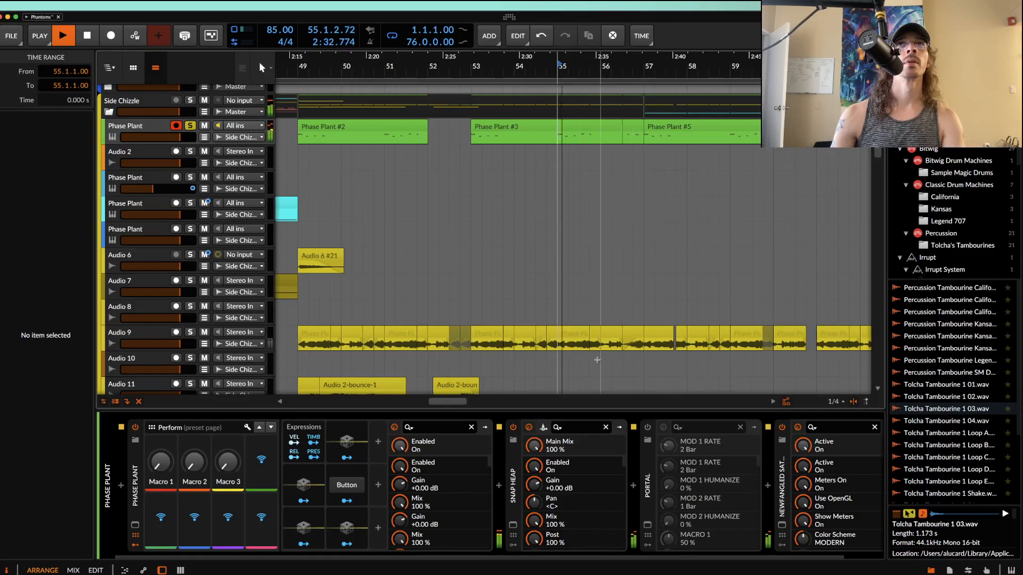
Step: Try the Portal effect on the soloed Phase Plant track and stop playback
click(647, 429)
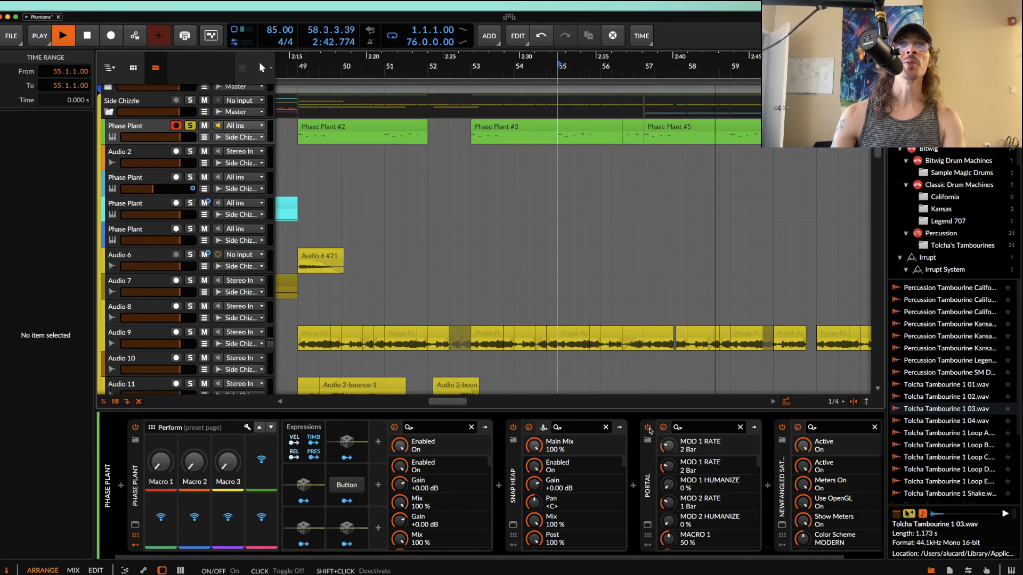
key(space)
click(647, 428)
Step: Switch off the Snap Heap device and deactivate the green Phase Plant track
click(513, 428)
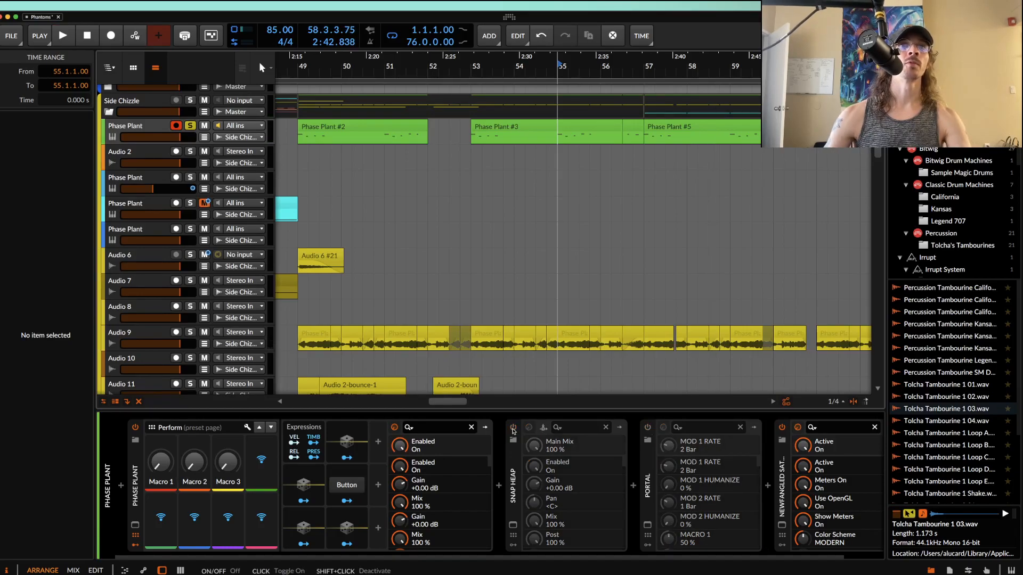
click(538, 486)
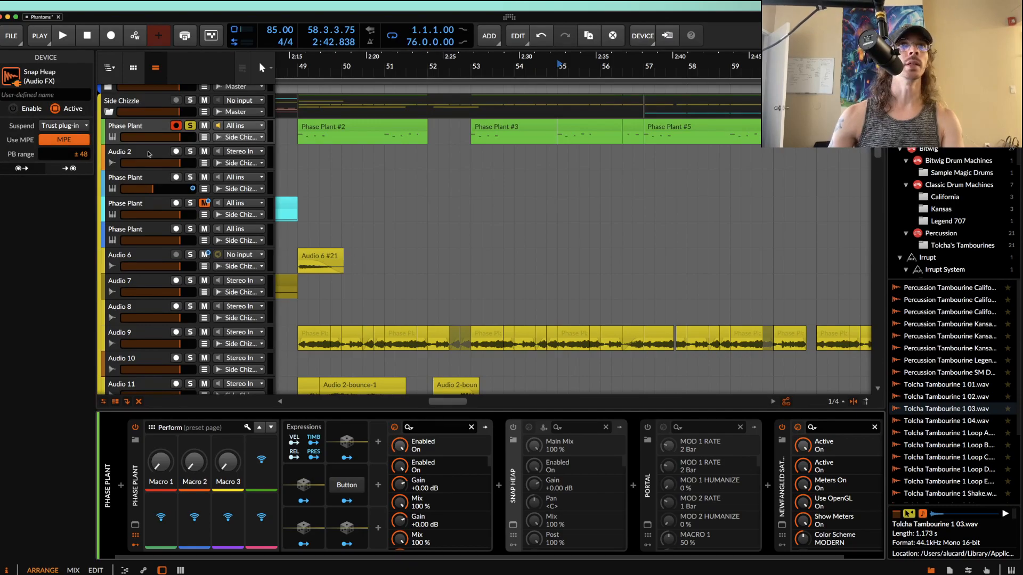
click(140, 129)
key(alt+a)
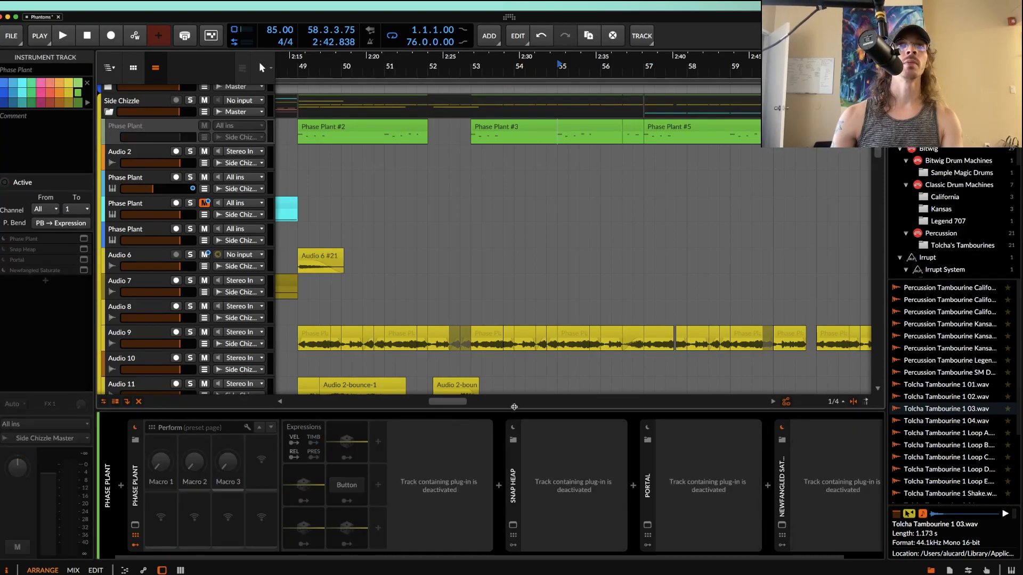
Step: Select the Phase Plant bounce clip at bar 25 on the Audio 9 track
scroll(421, 191, down, 5)
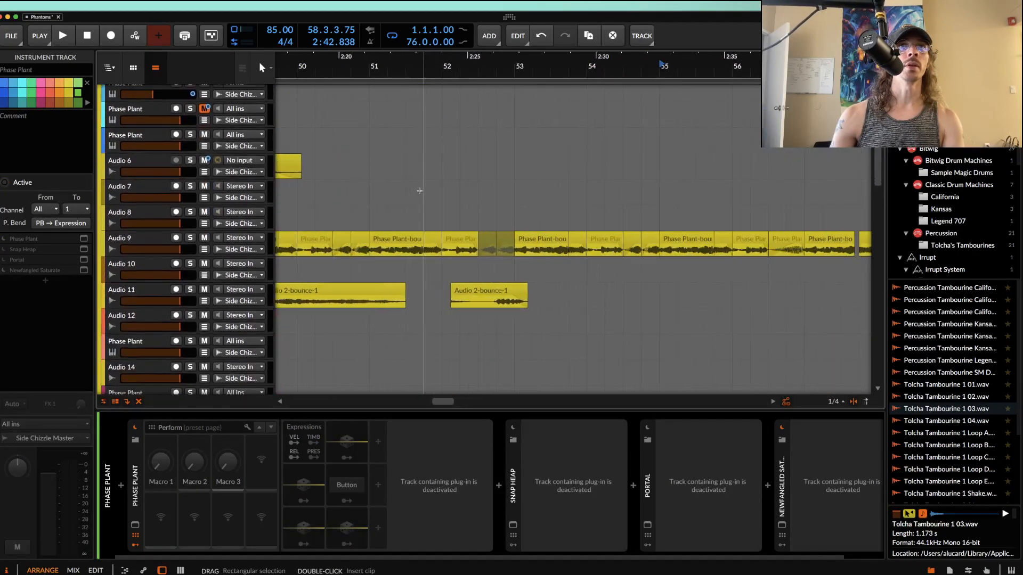
scroll(420, 191, up, 2)
click(627, 237)
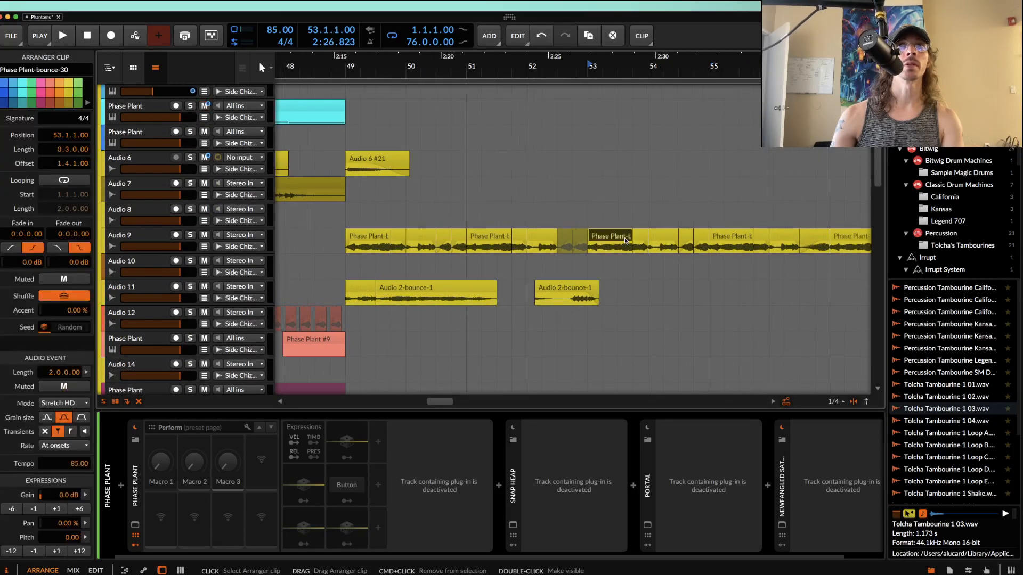
scroll(627, 238, down, 6)
scroll(324, 275, left, 5)
click(472, 239)
click(460, 239)
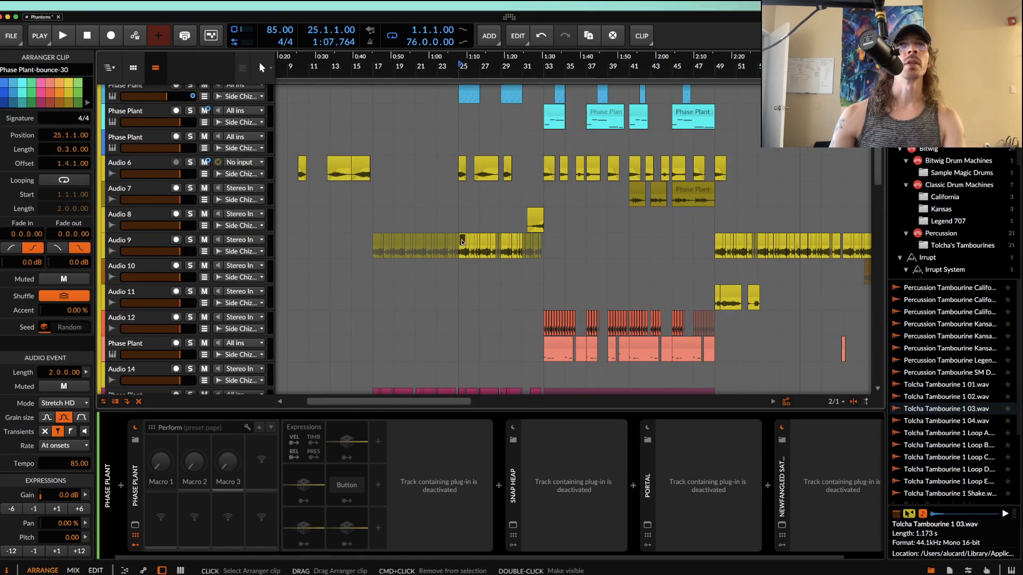
Step: Solo the Audio 9 track and play its bounced clips from bar 25
scroll(461, 239, up, 6)
key(space)
click(190, 240)
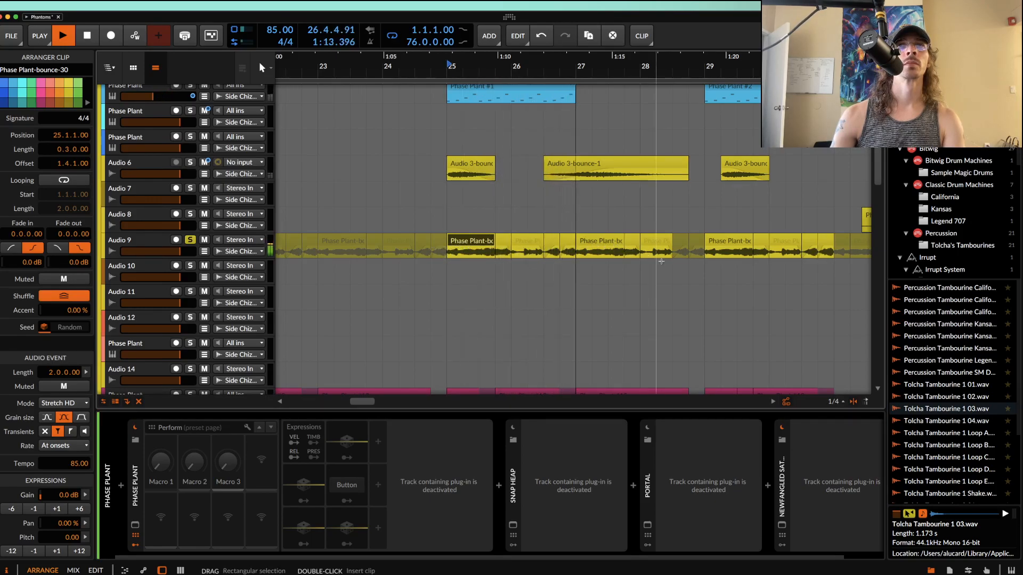
scroll(593, 243, down, 4)
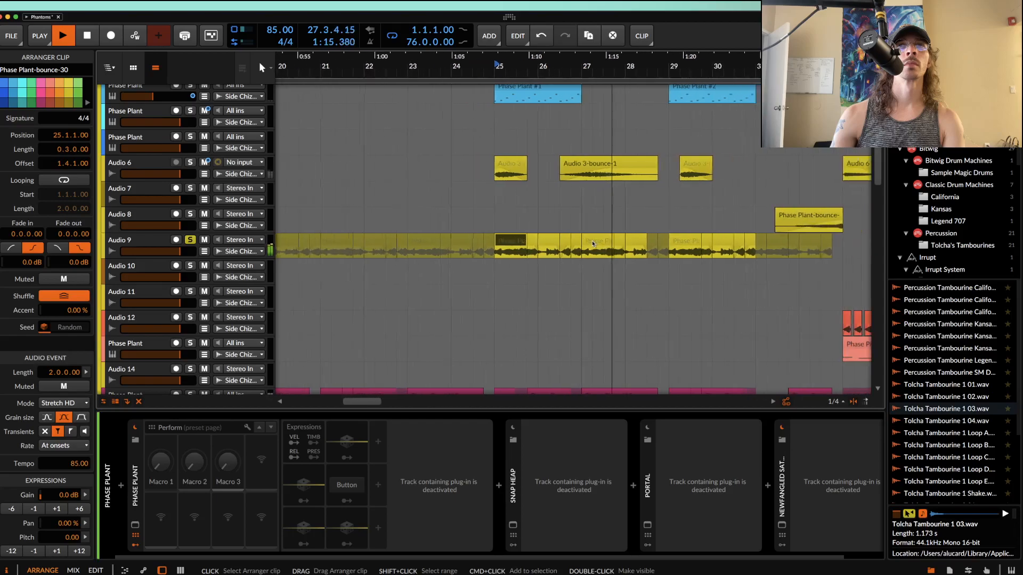
key(space)
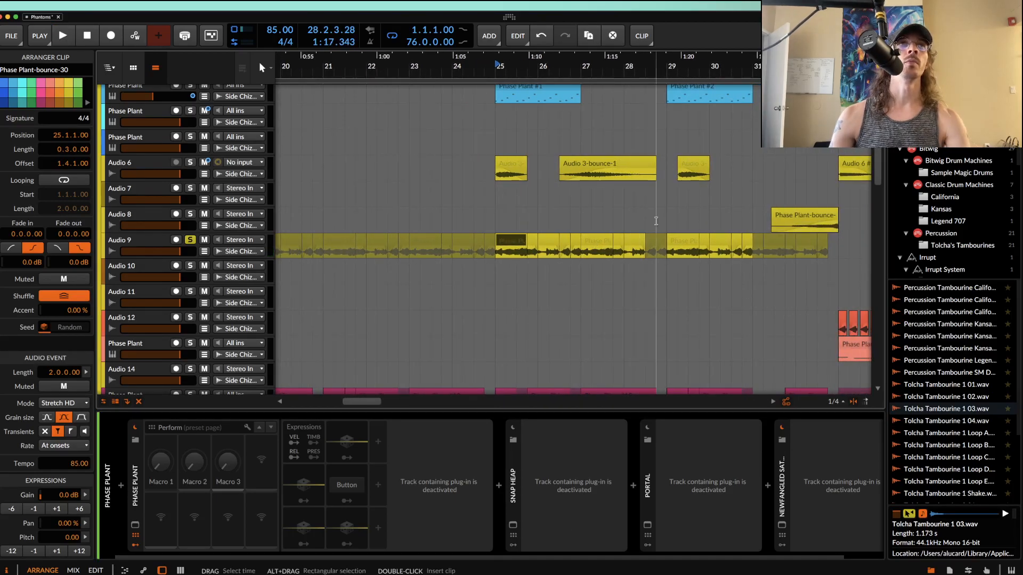
Step: Examine the arrangement of the Phase Plant and bounced audio tracks between about bars 12 and 46
scroll(664, 224, up, 4)
scroll(658, 221, down, 2)
scroll(639, 178, right, 9)
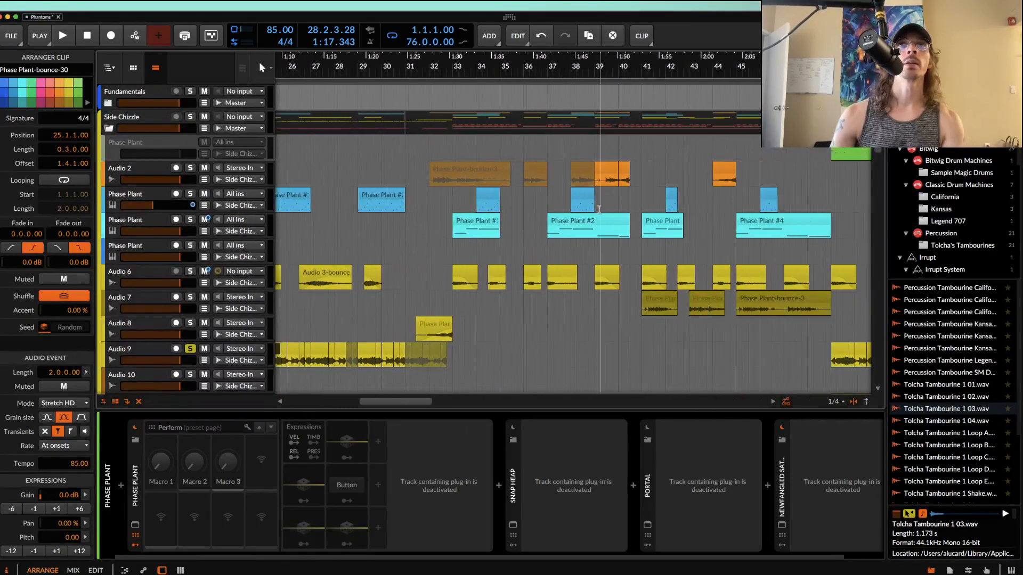
scroll(605, 145, left, 9)
scroll(604, 145, down, 4)
scroll(605, 145, up, 3)
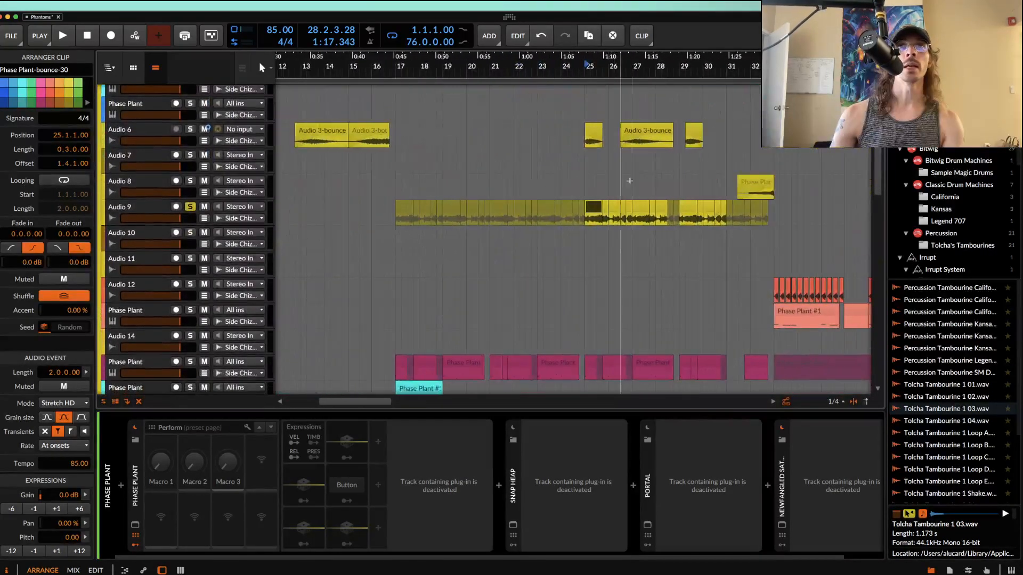
scroll(639, 189, up, 2)
scroll(640, 189, right, 3)
scroll(639, 189, up, 2)
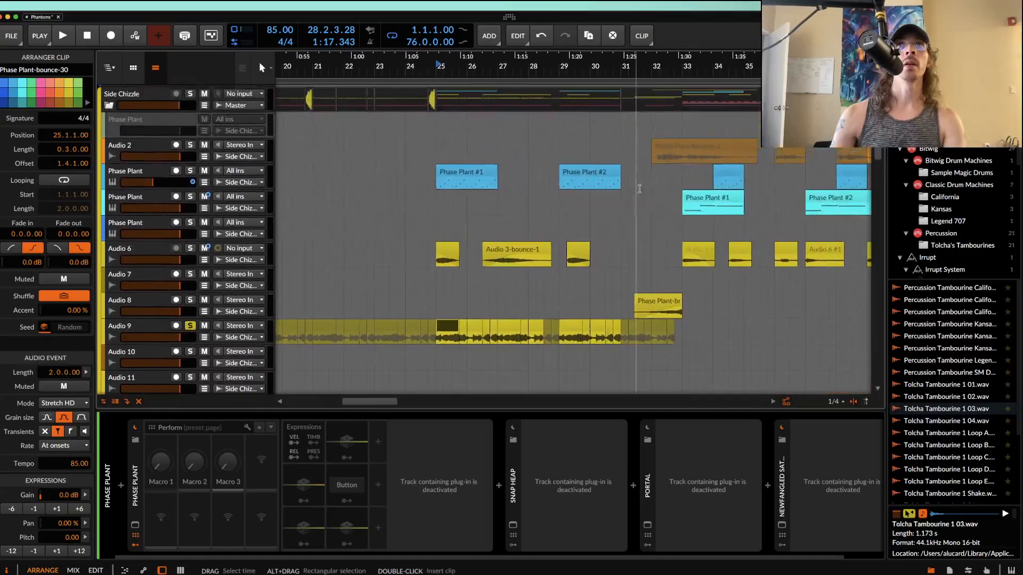
Step: Select the Master-bounce-1 clip at bar 1 on the Audio 17 track
click(463, 173)
scroll(461, 174, down, 1)
scroll(460, 173, down, 8)
scroll(460, 174, left, 8)
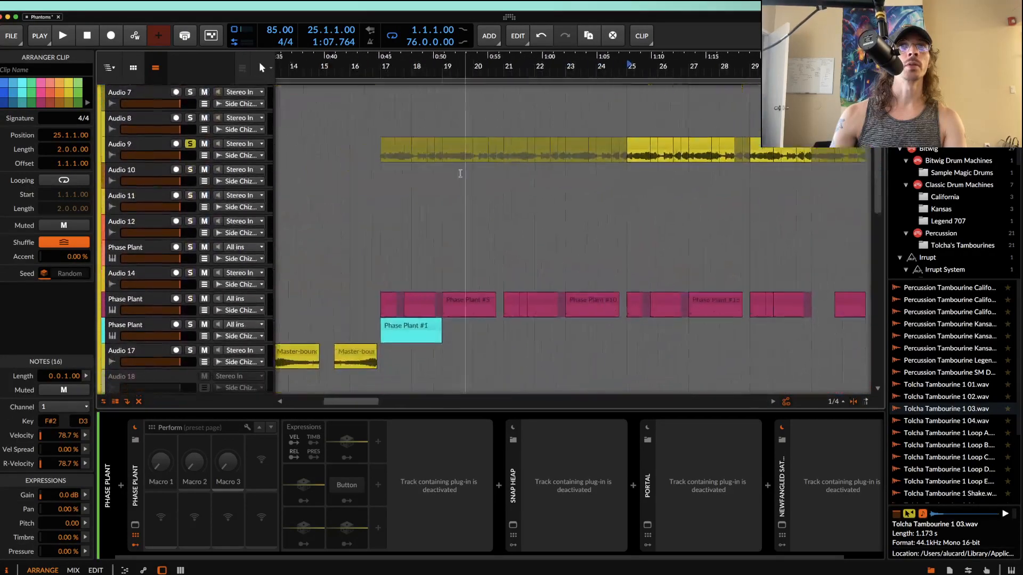
scroll(458, 173, left, 2)
scroll(458, 173, down, 1)
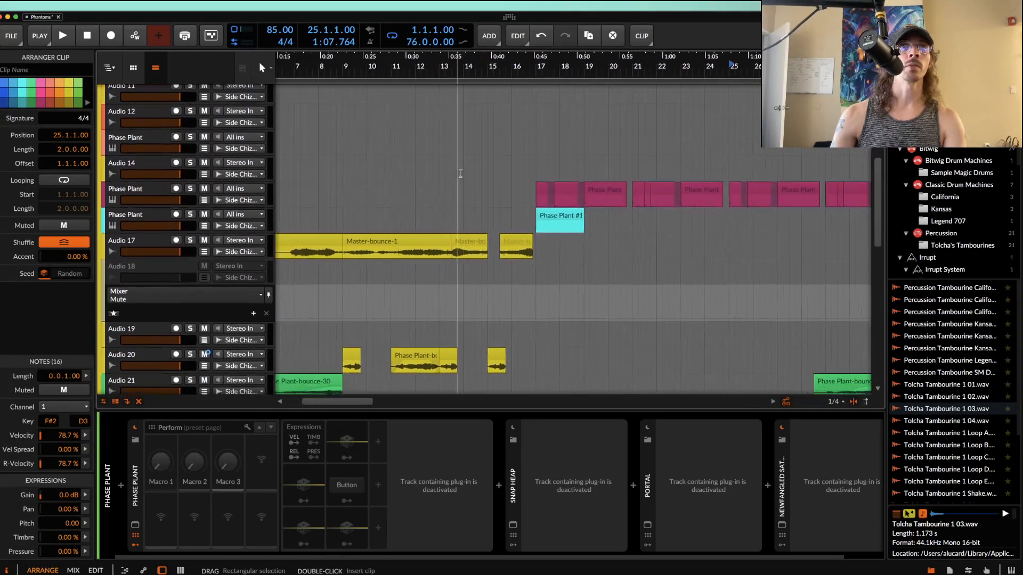
click(540, 186)
scroll(540, 186, left, 5)
click(439, 242)
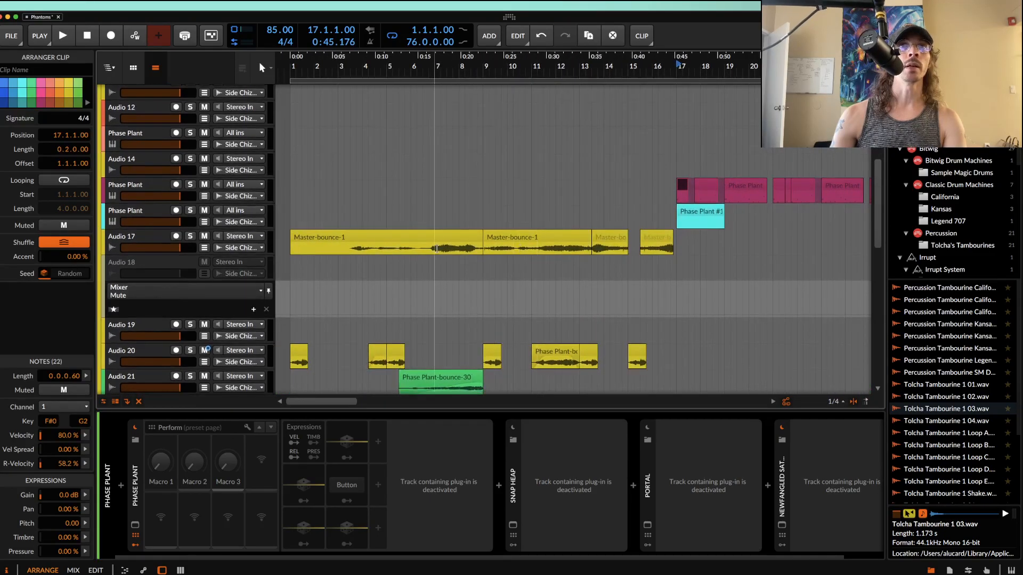
scroll(439, 241, down, 2)
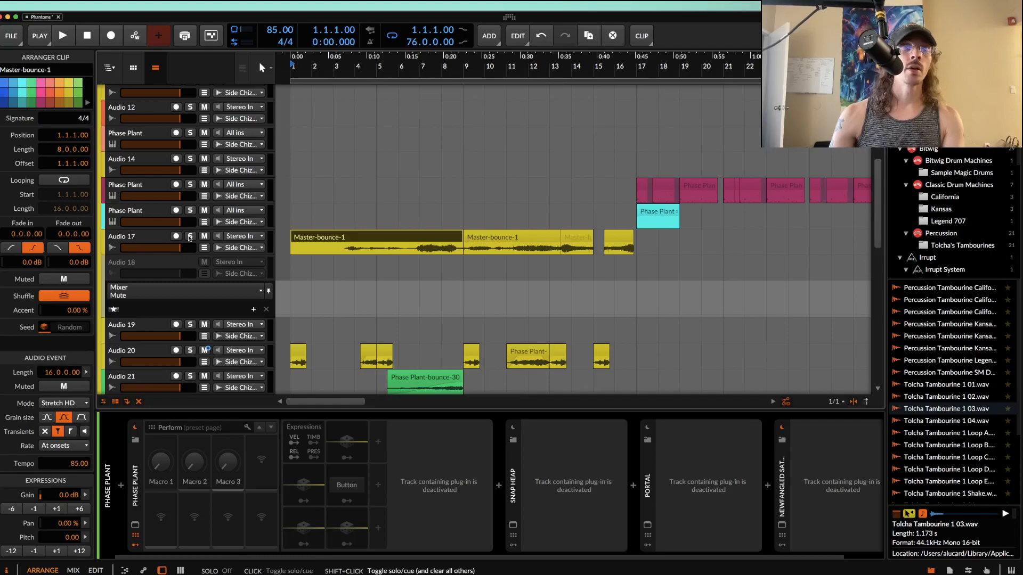
Step: Play the arrangement from bar 1 and follow the bounced clips on Audio 17, Audio 20 and Audio 21
click(284, 224)
scroll(285, 223, down, 3)
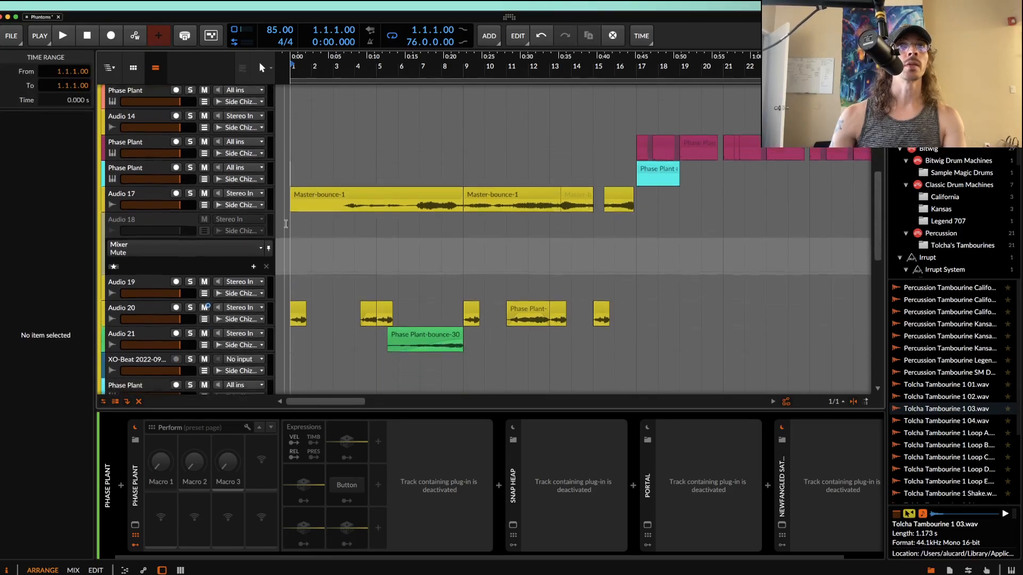
key(space)
scroll(306, 214, up, 3)
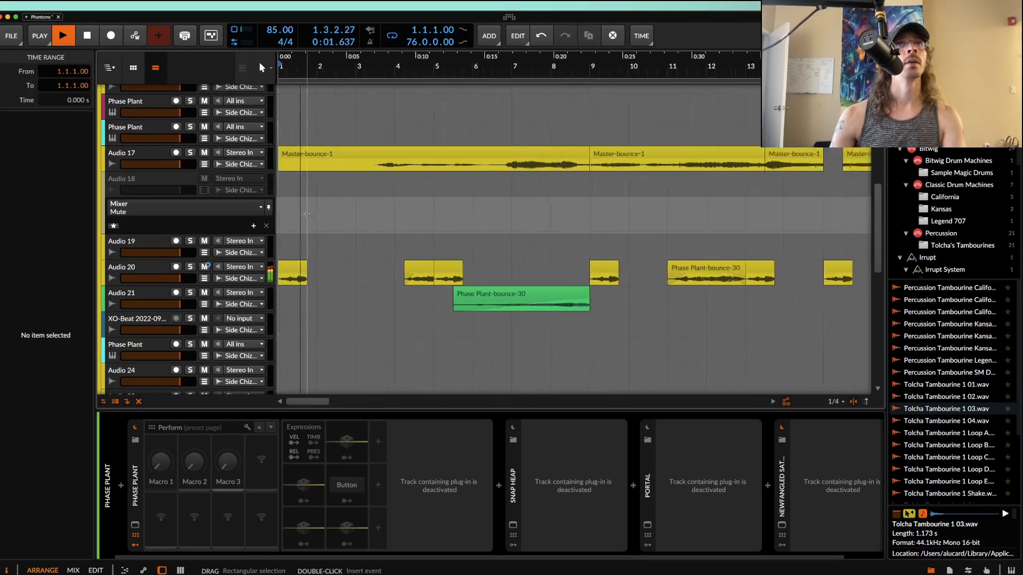
scroll(306, 213, down, 2)
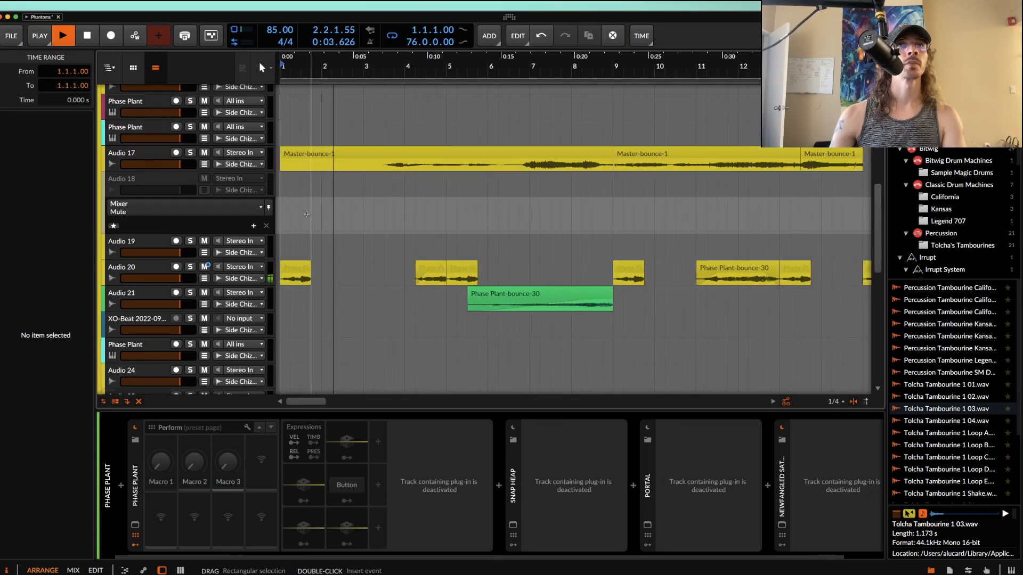
scroll(306, 213, down, 1)
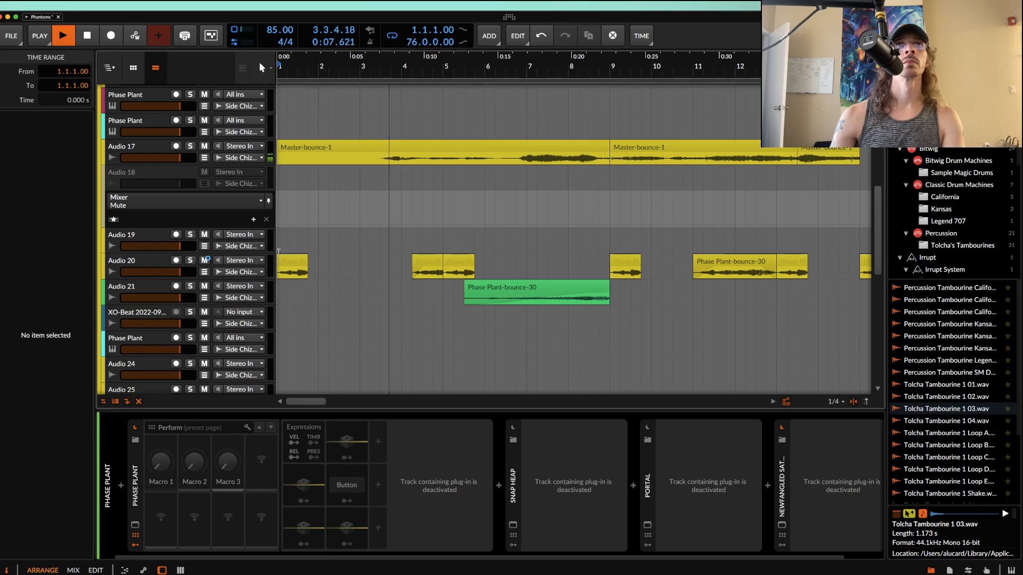
scroll(413, 255, down, 2)
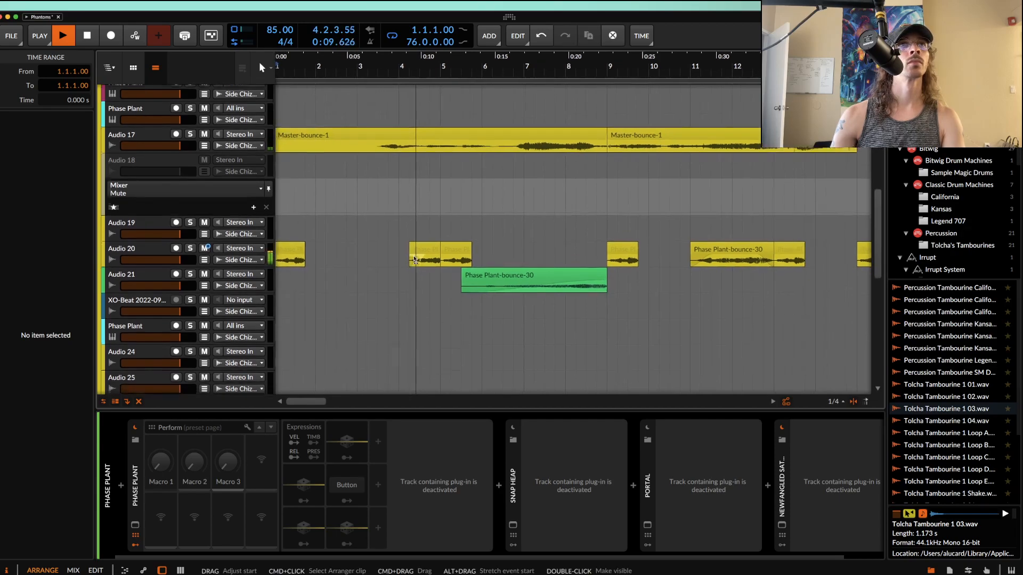
scroll(410, 256, down, 1)
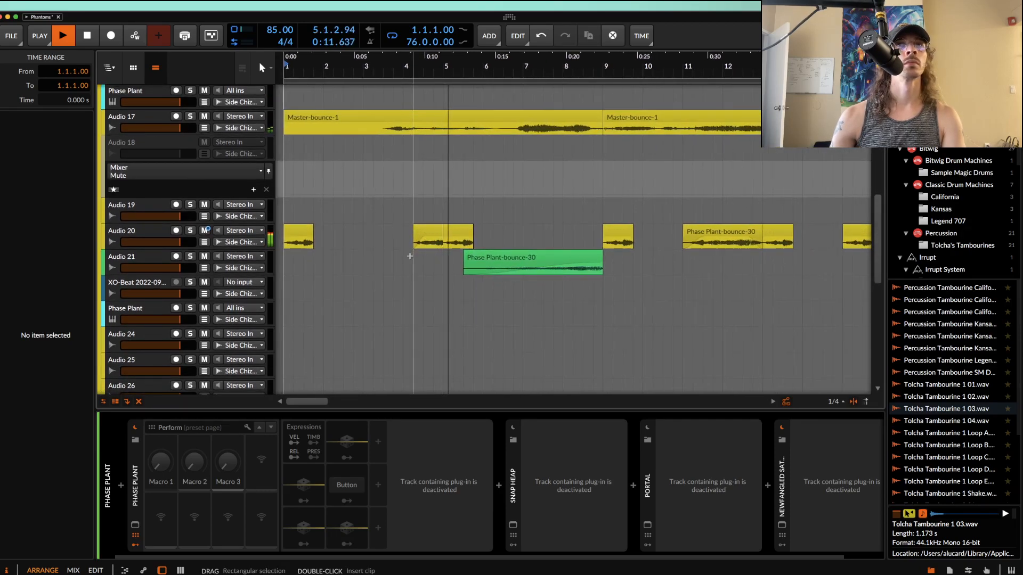
scroll(409, 255, up, 2)
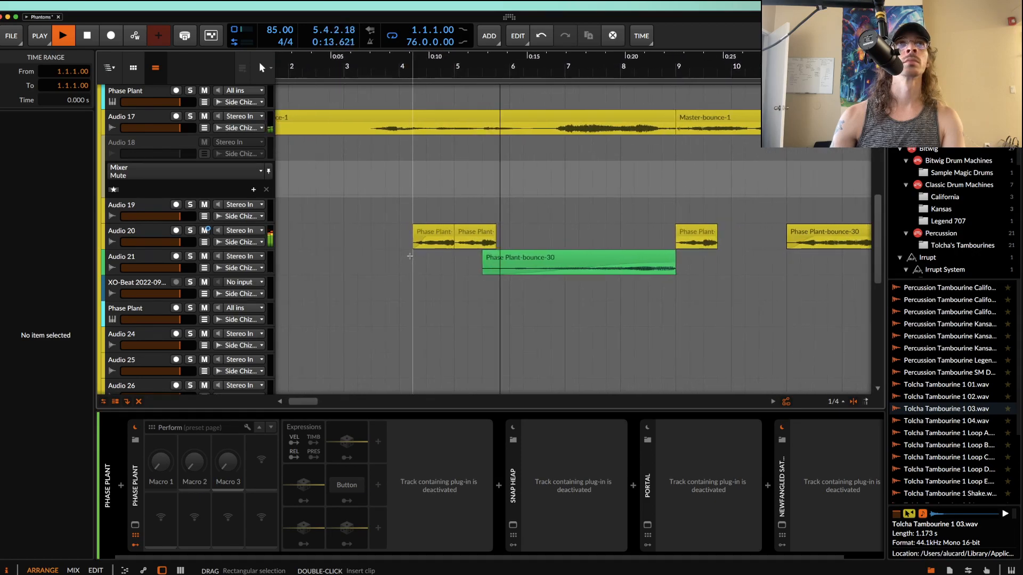
scroll(409, 256, down, 1)
scroll(410, 255, up, 1)
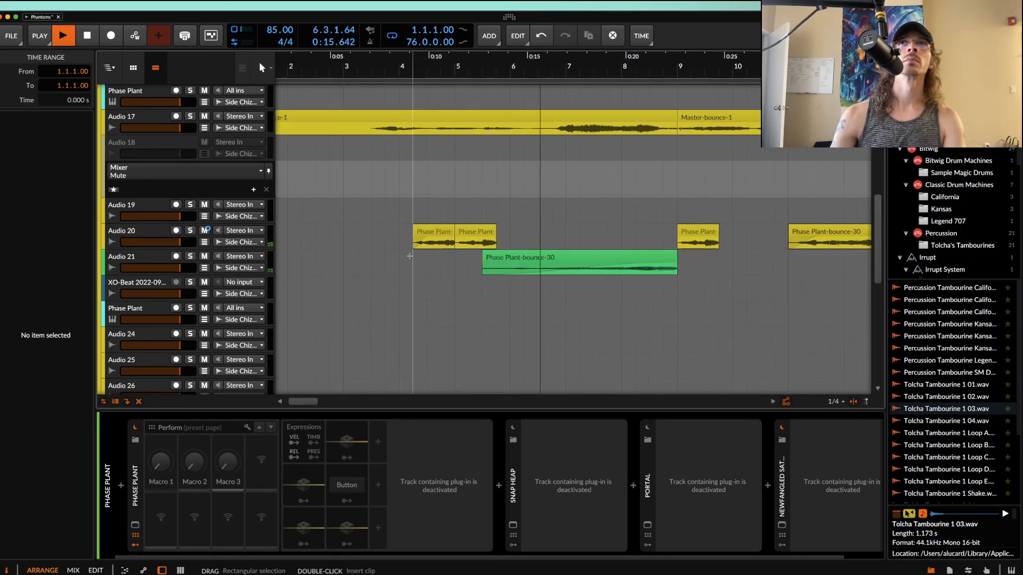
scroll(409, 256, down, 2)
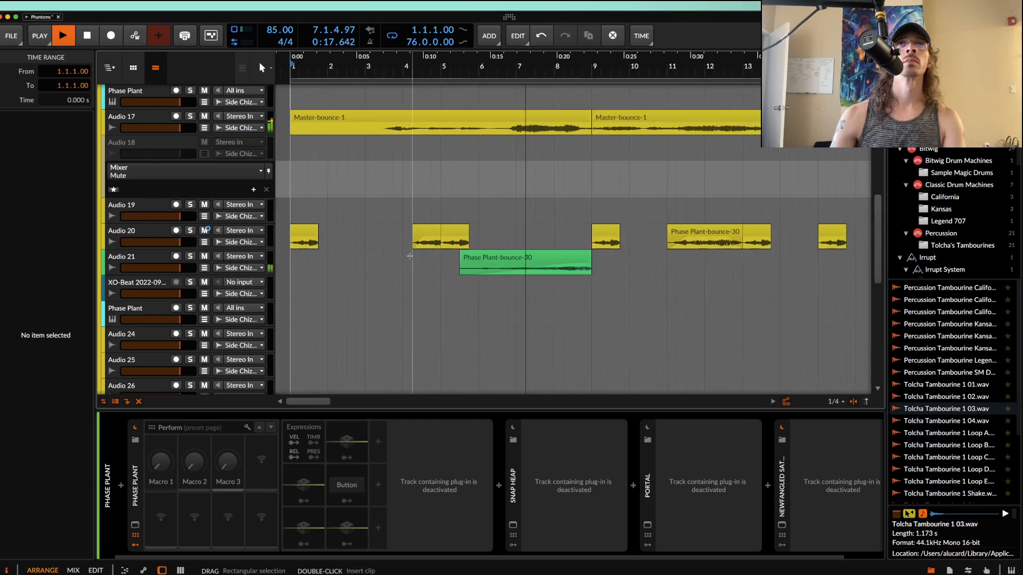
Step: Stop playback and switch on the Snap Heap device on the Master track
scroll(410, 256, down, 2)
scroll(410, 256, down, 8)
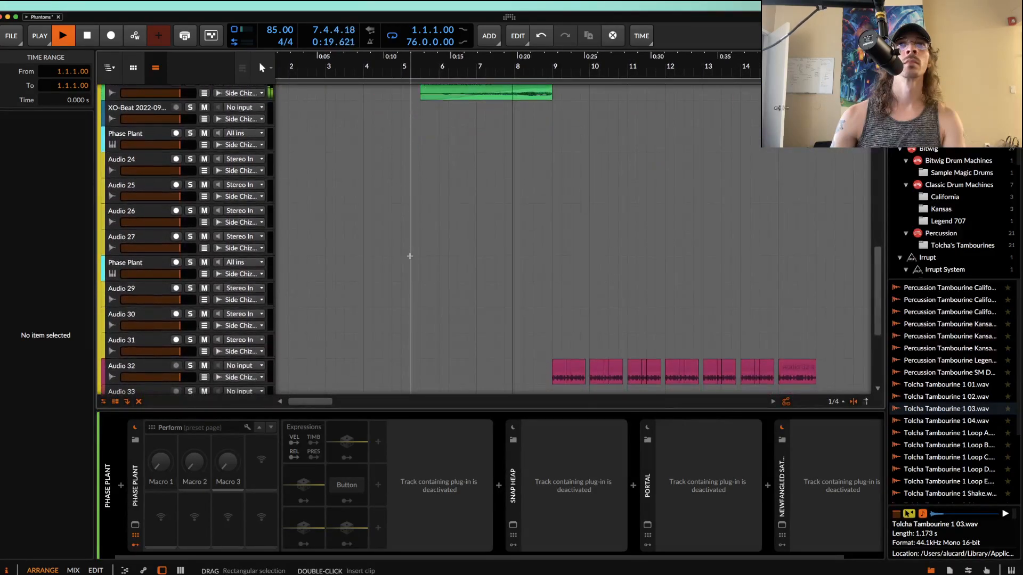
scroll(411, 256, down, 2)
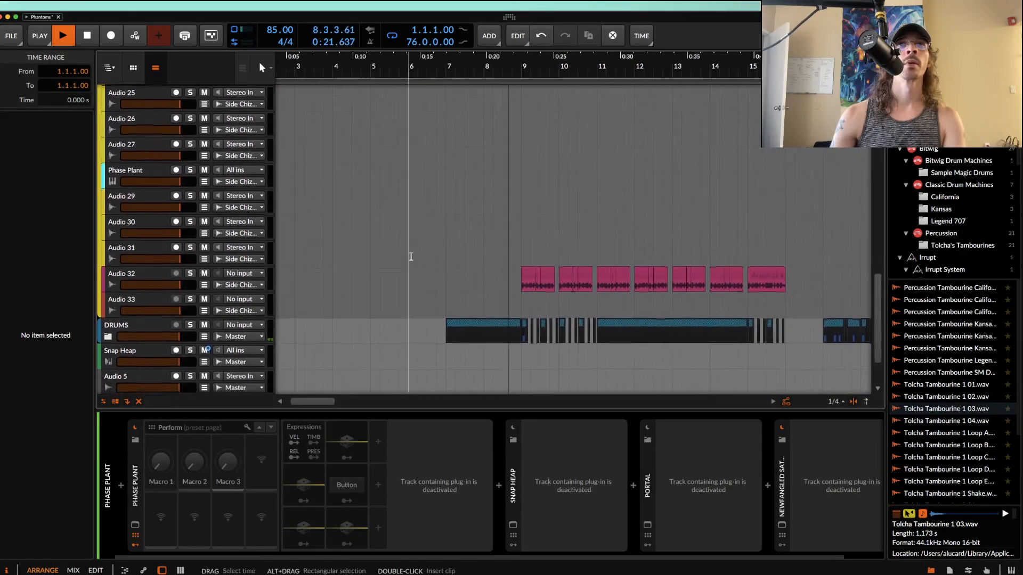
scroll(411, 256, down, 3)
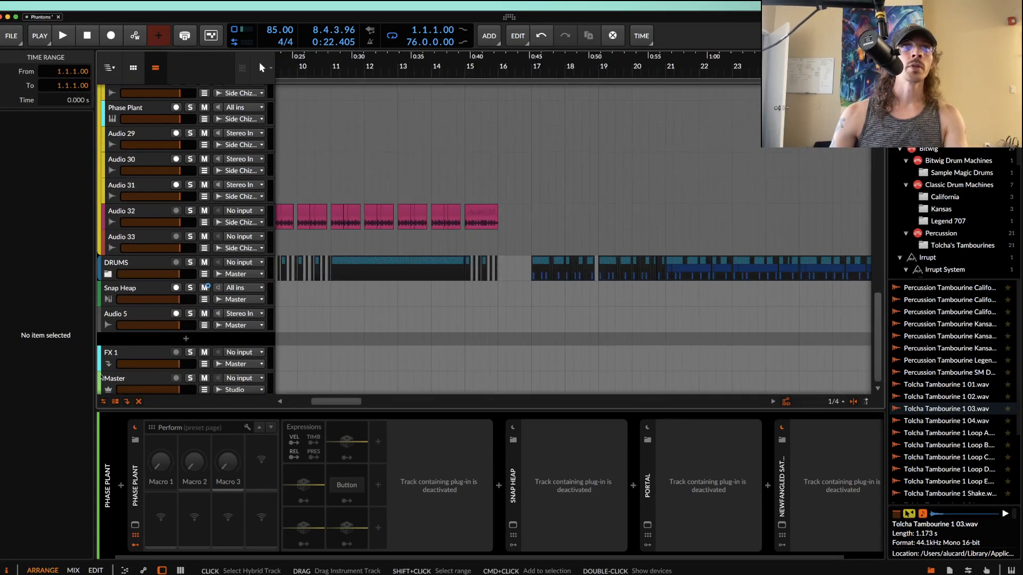
click(139, 381)
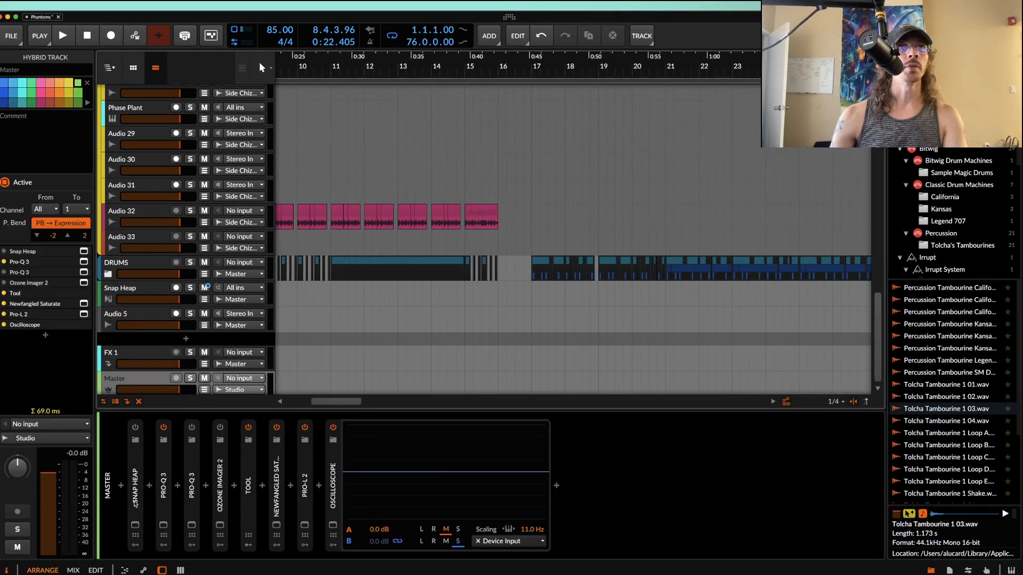
double_click(131, 453)
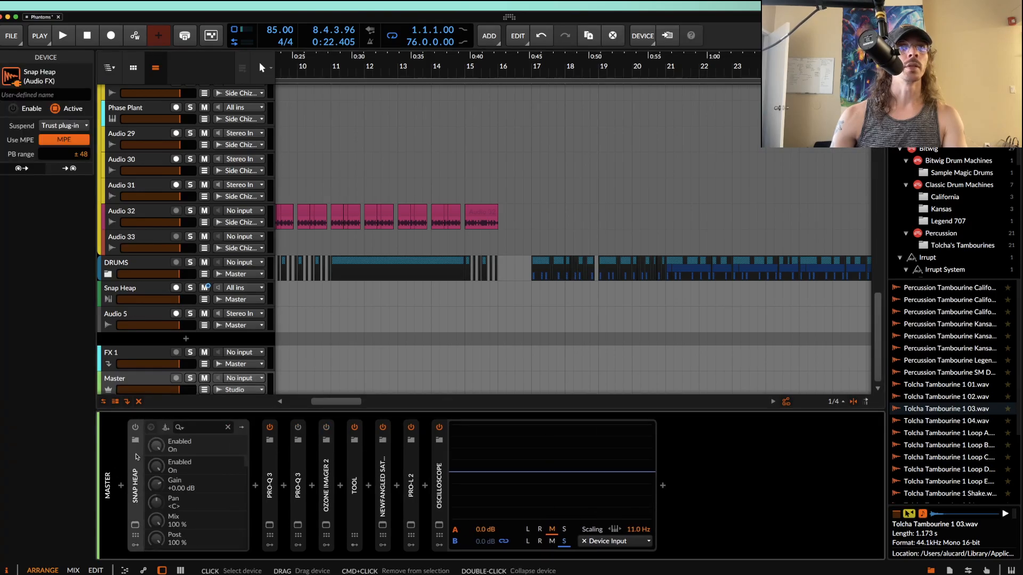
click(135, 428)
Step: Play the arrangement from the cyan Phase Plant clip at bar 33 with the Master track's Snap Heap enabled
scroll(412, 256, up, 20)
scroll(412, 255, right, 10)
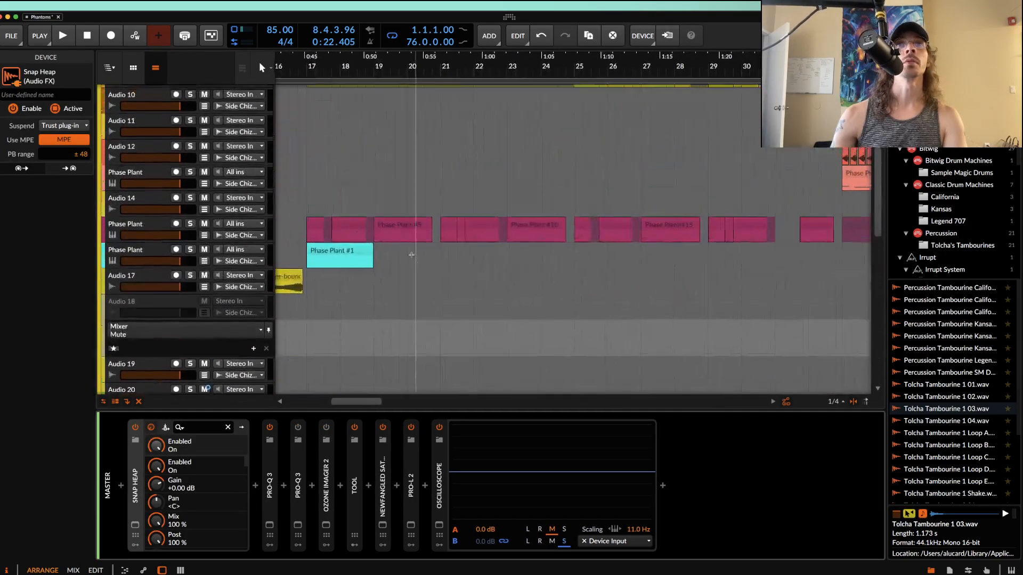
scroll(411, 255, down, 3)
scroll(412, 255, up, 10)
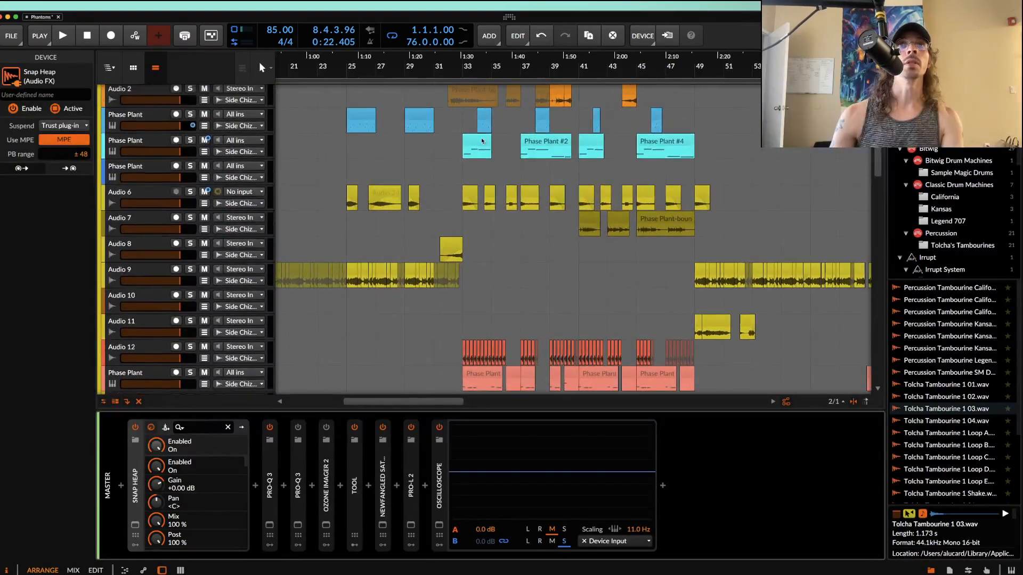
click(477, 143)
scroll(477, 142, up, 3)
key(space)
scroll(503, 225, down, 3)
scroll(503, 226, right, 2)
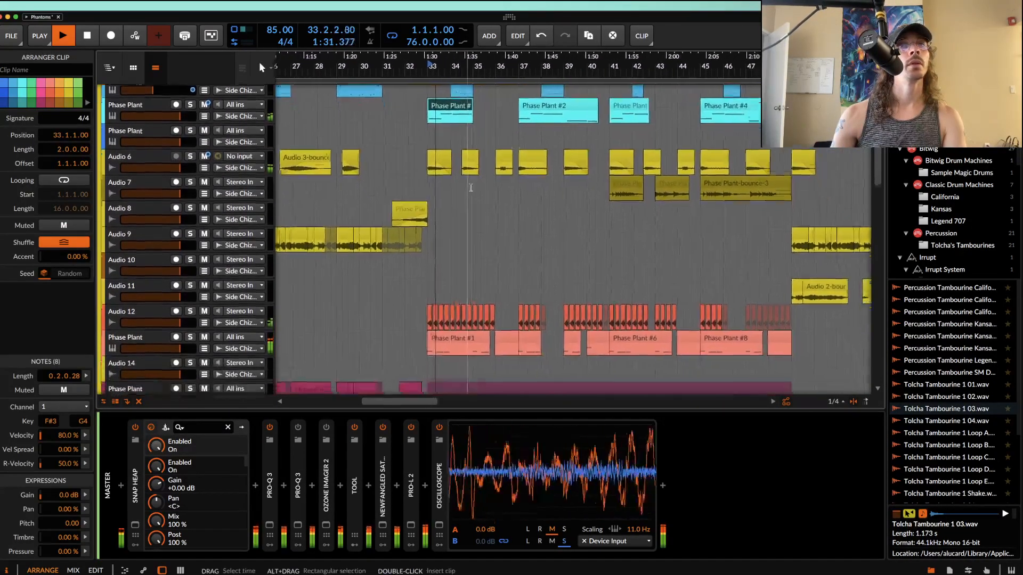
Step: Stop playback and switch off the Snap Heap device on the Master track
scroll(503, 226, up, 3)
scroll(503, 225, down, 15)
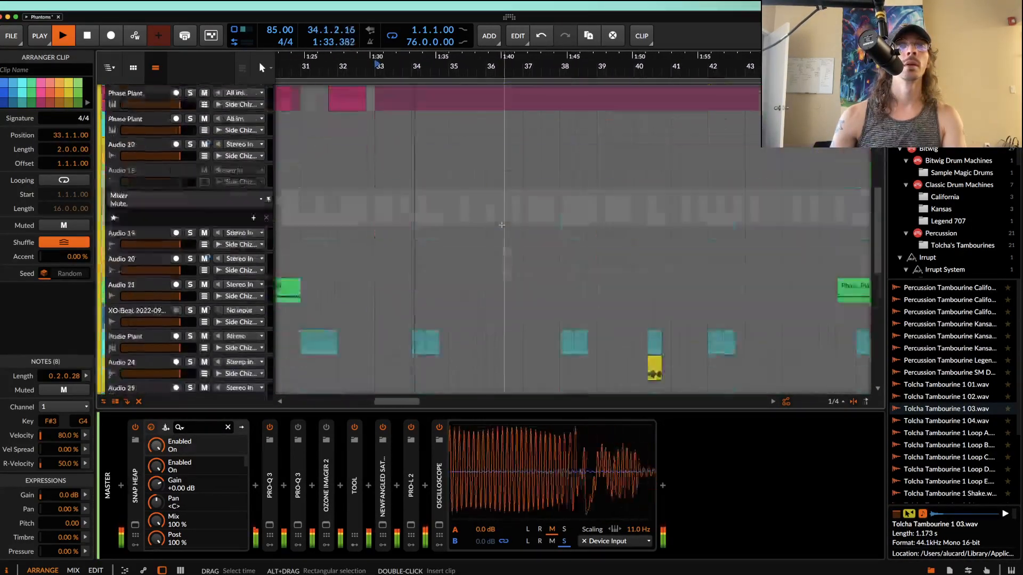
click(131, 391)
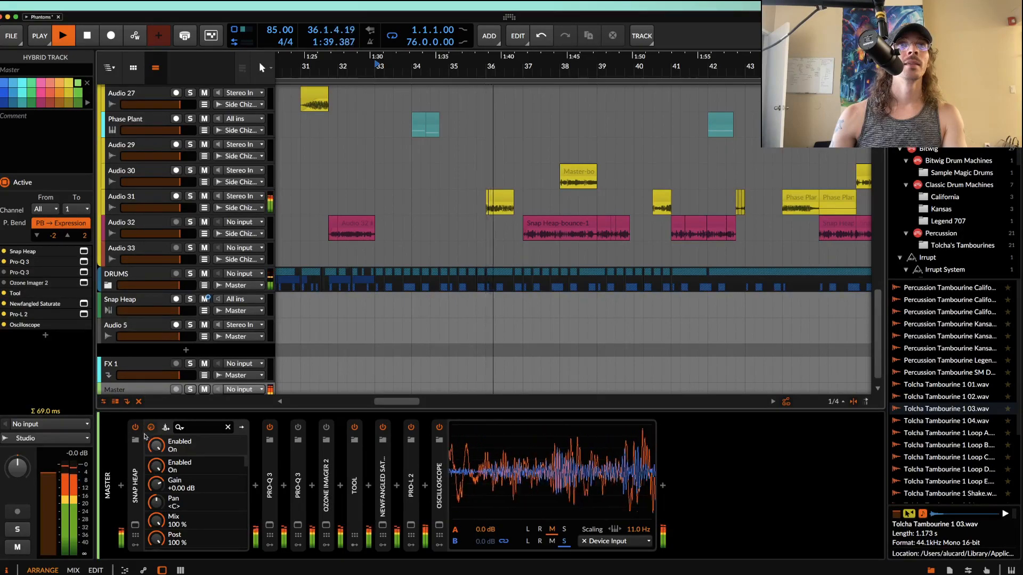
key(space)
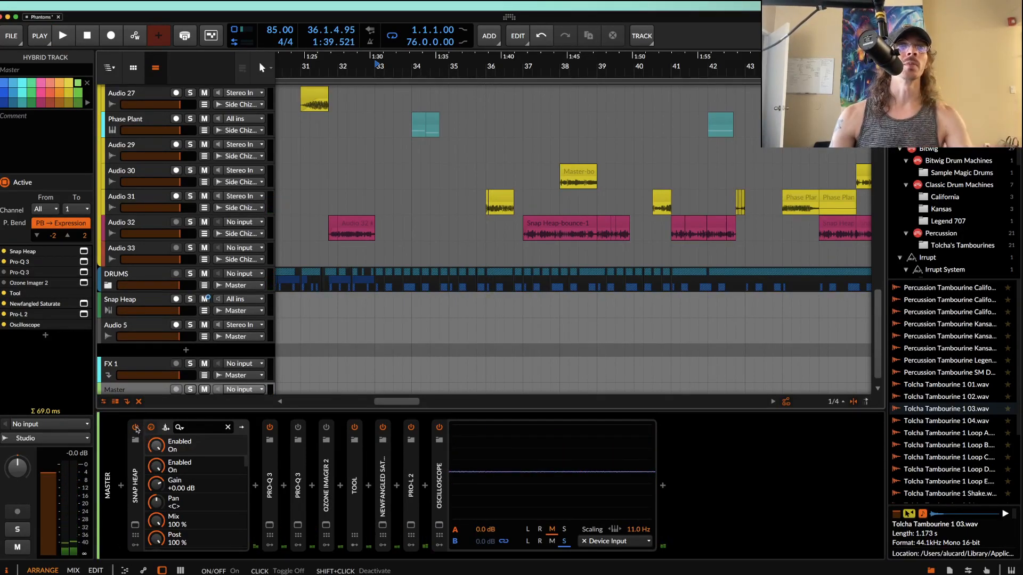
click(136, 429)
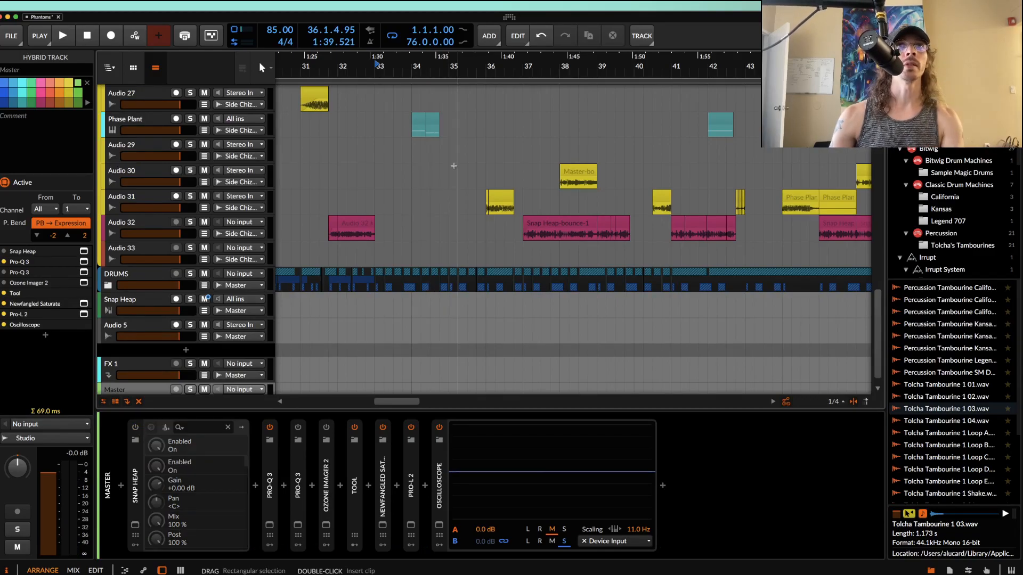
Step: Audition the Master-bounce-1 clip on the soloed Audio 17 track from bar 7, then unsolo the track
scroll(454, 166, up, 2)
scroll(454, 166, down, 3)
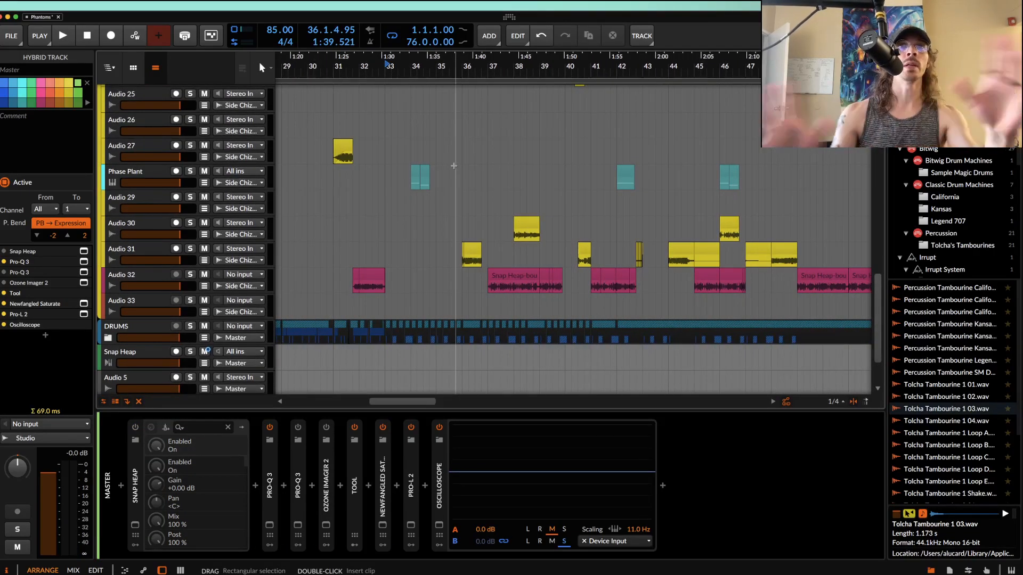
scroll(454, 165, down, 3)
scroll(455, 166, down, 2)
scroll(455, 166, left, 10)
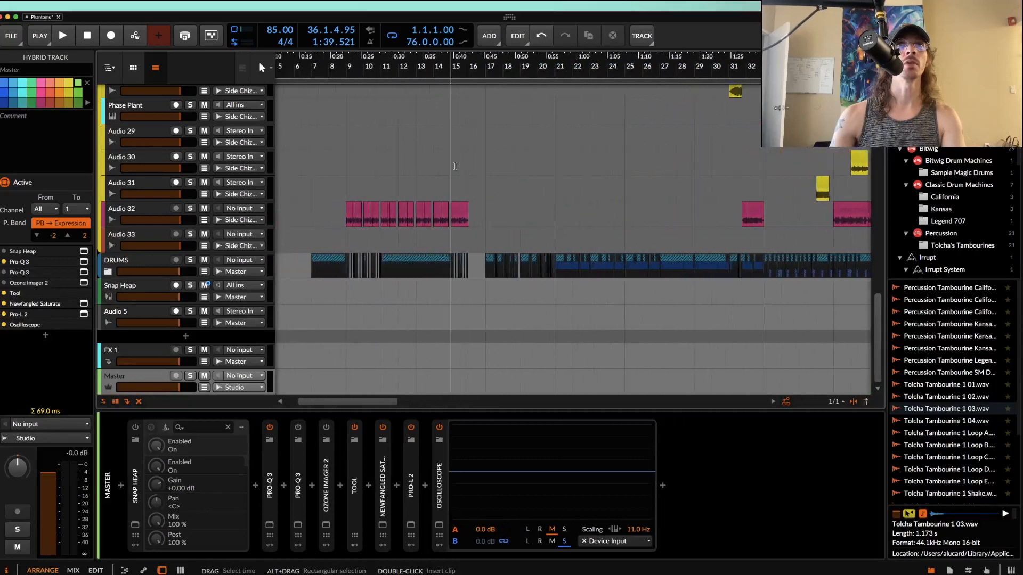
scroll(455, 170, up, 5)
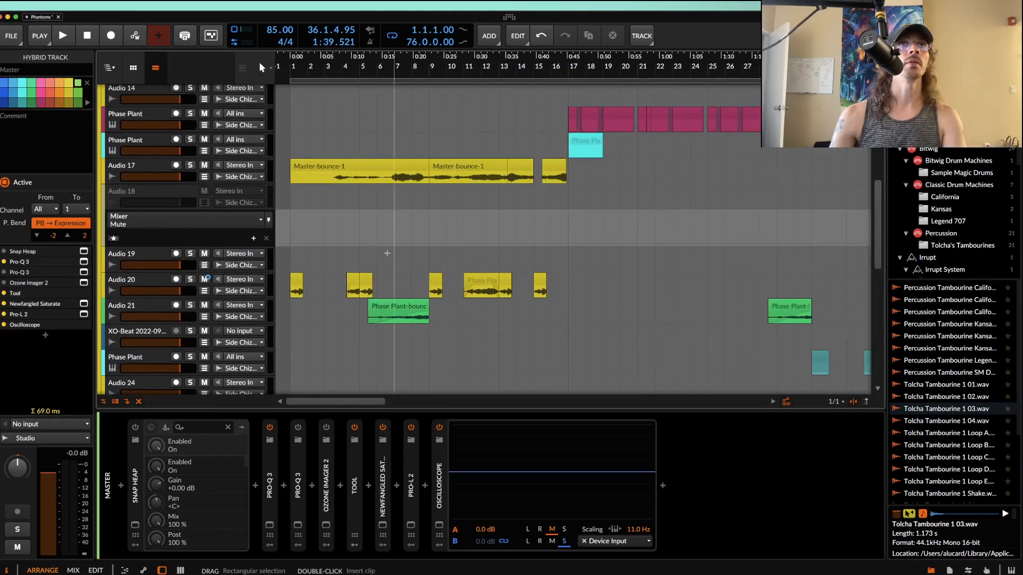
scroll(388, 253, up, 2)
click(398, 186)
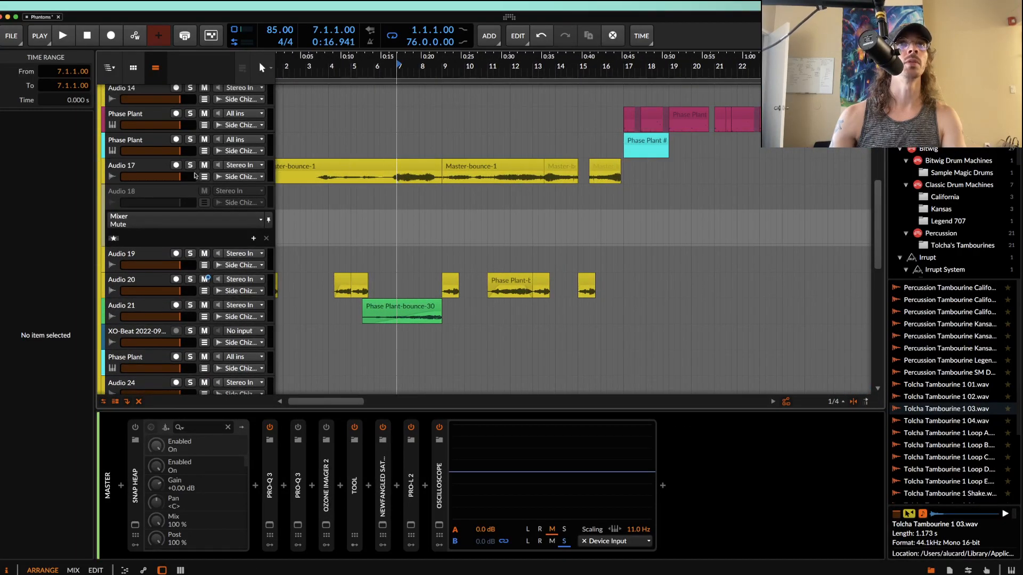
scroll(417, 141, up, 3)
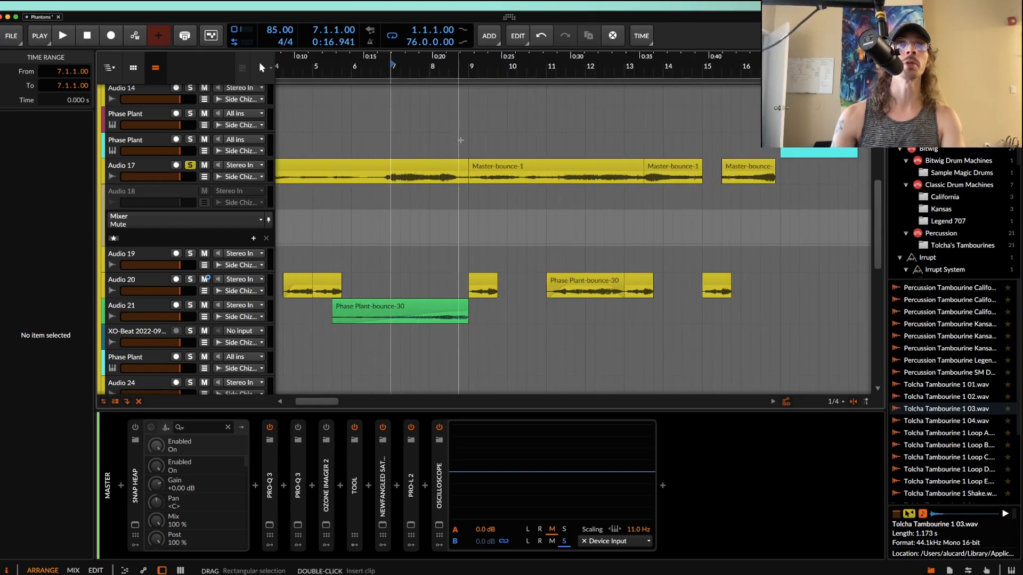
key(space)
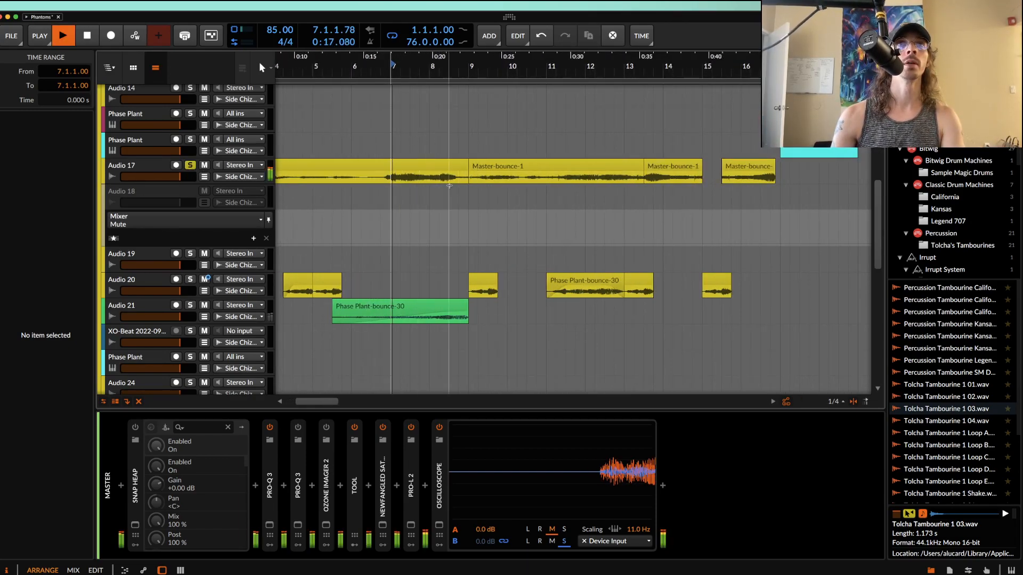
click(191, 166)
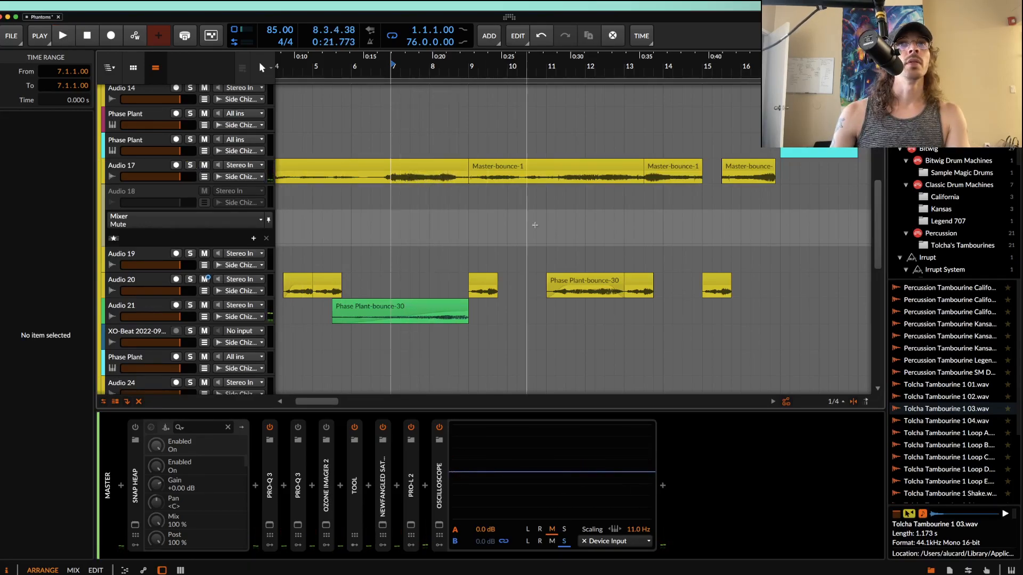
Step: Solo the Audio 20 track and play its Phase Plant-bounce-30 clip from bar 11
click(595, 280)
click(190, 280)
key(space)
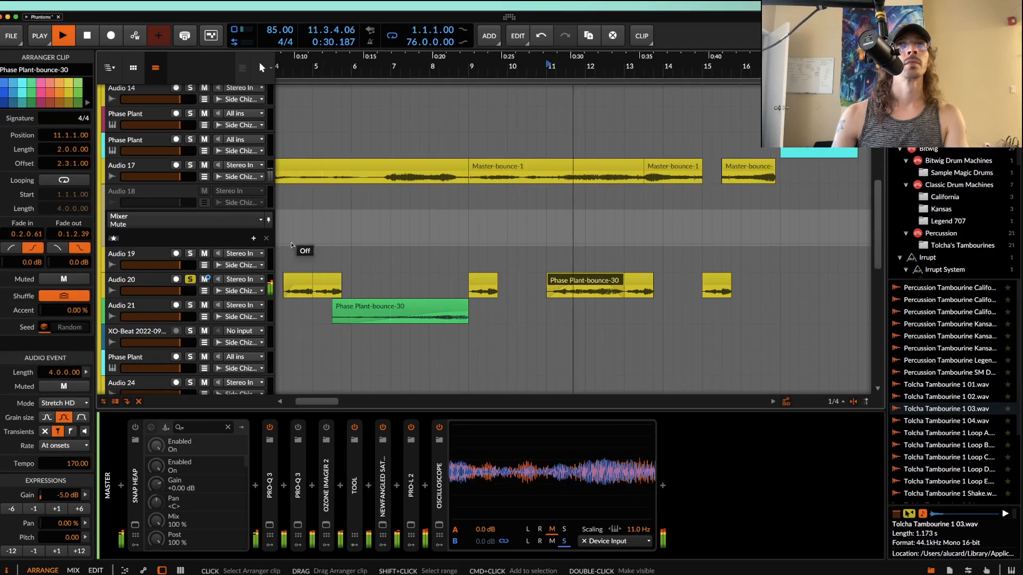
scroll(651, 314, down, 3)
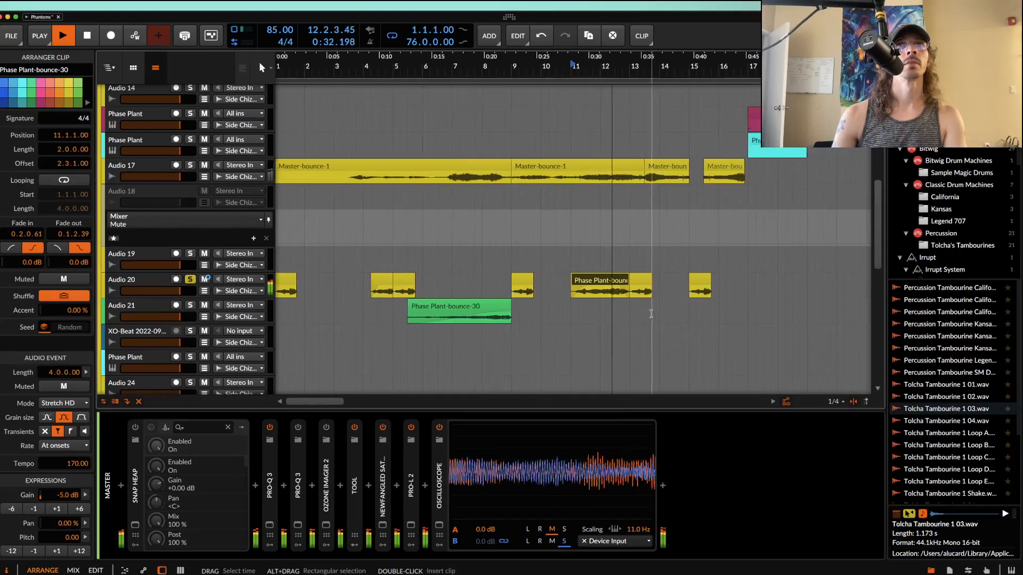
scroll(650, 314, right, 2)
scroll(650, 313, up, 1)
scroll(650, 314, right, 1)
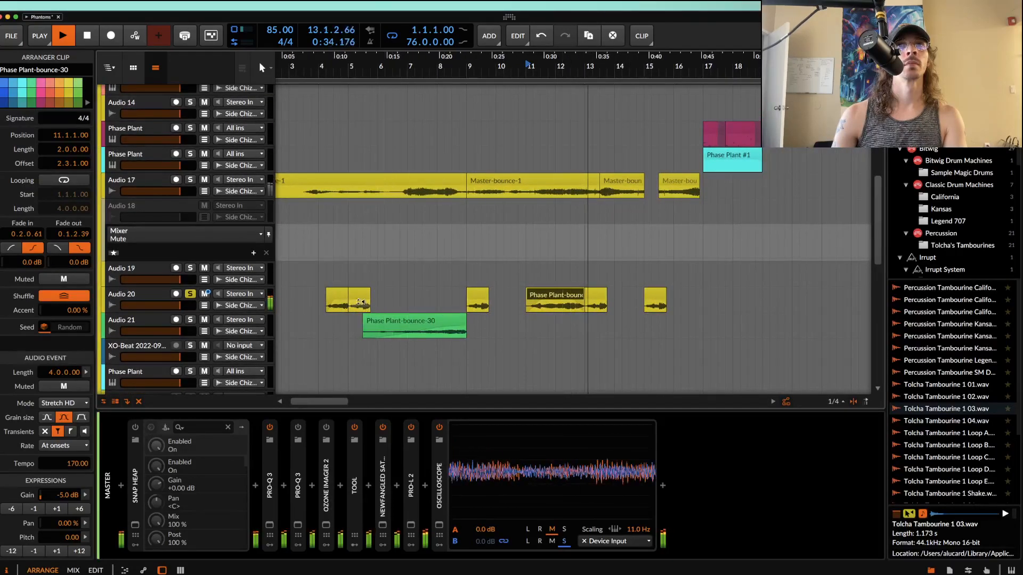
Step: Stop playback and unsolo the Audio 20 track
click(190, 296)
scroll(466, 243, down, 5)
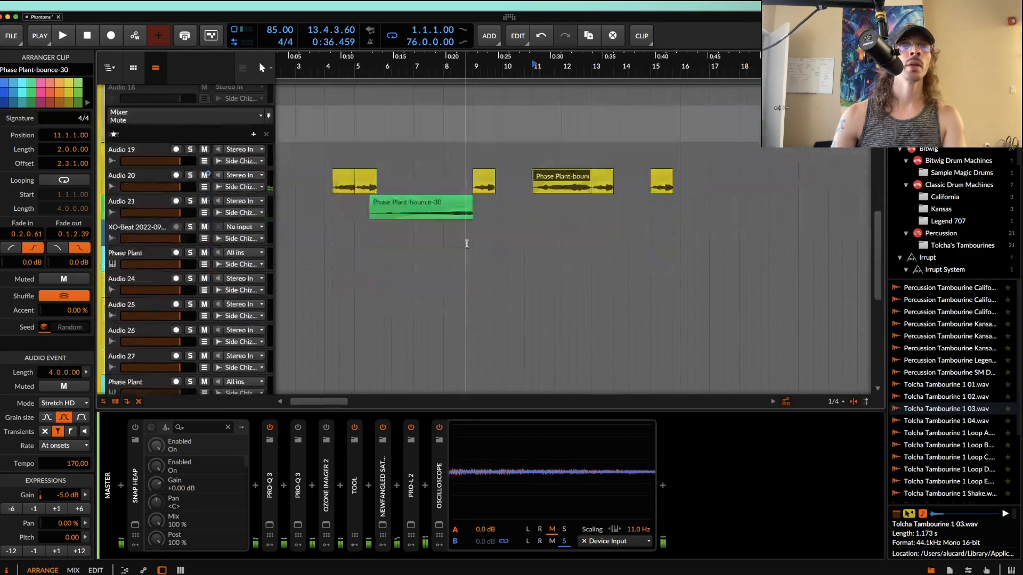
Step: Solo the Snap Heap track, play its clips briefly from bar 89 with the Snap Heap device off, and stop playback
scroll(467, 243, down, 3)
scroll(467, 244, down, 8)
scroll(467, 244, right, 2)
scroll(466, 243, up, 1)
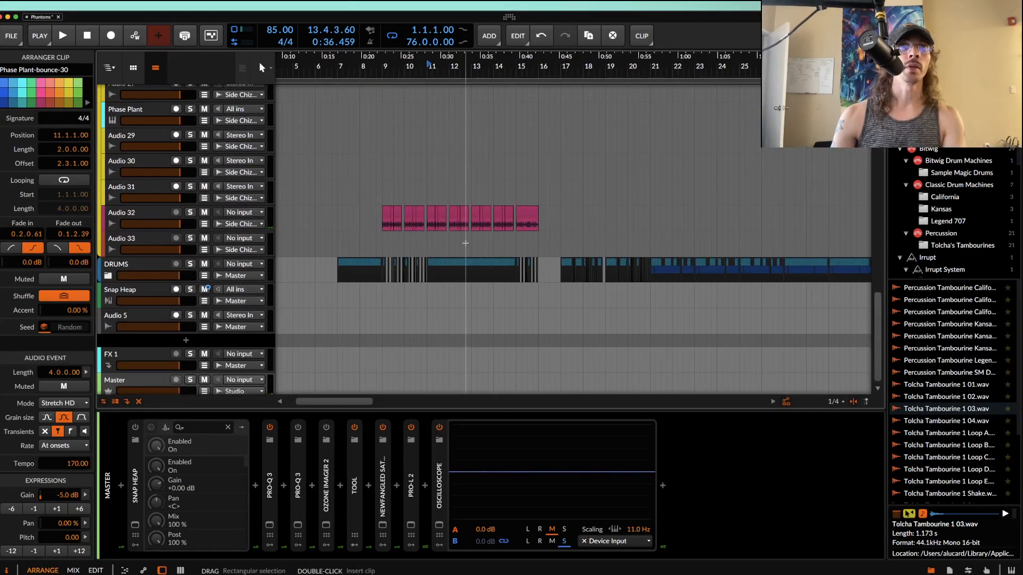
scroll(466, 243, up, 3)
scroll(465, 244, down, 5)
scroll(466, 244, right, 8)
scroll(465, 244, up, 1)
scroll(465, 243, right, 15)
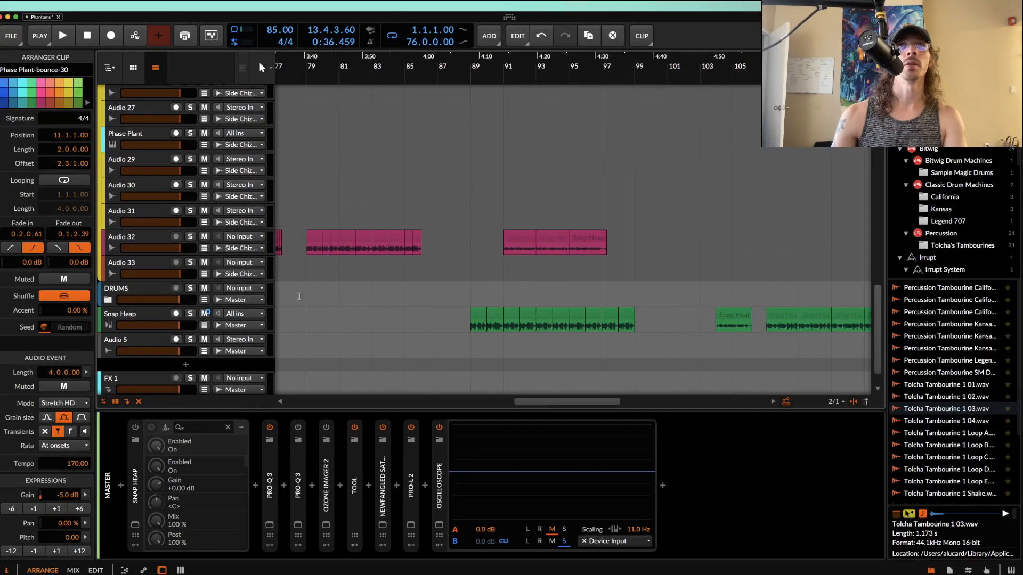
click(160, 320)
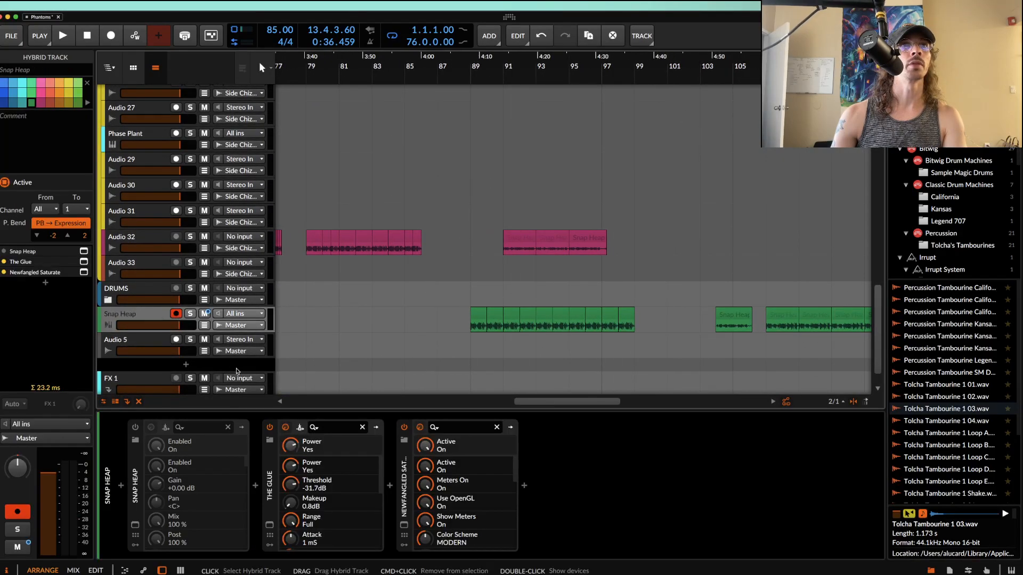
click(480, 313)
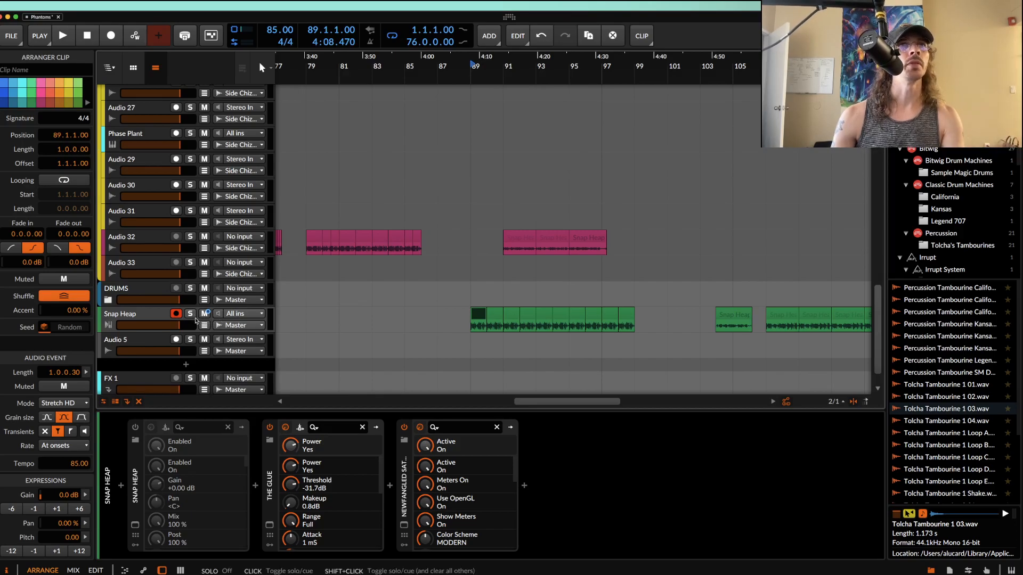
scroll(479, 312, up, 5)
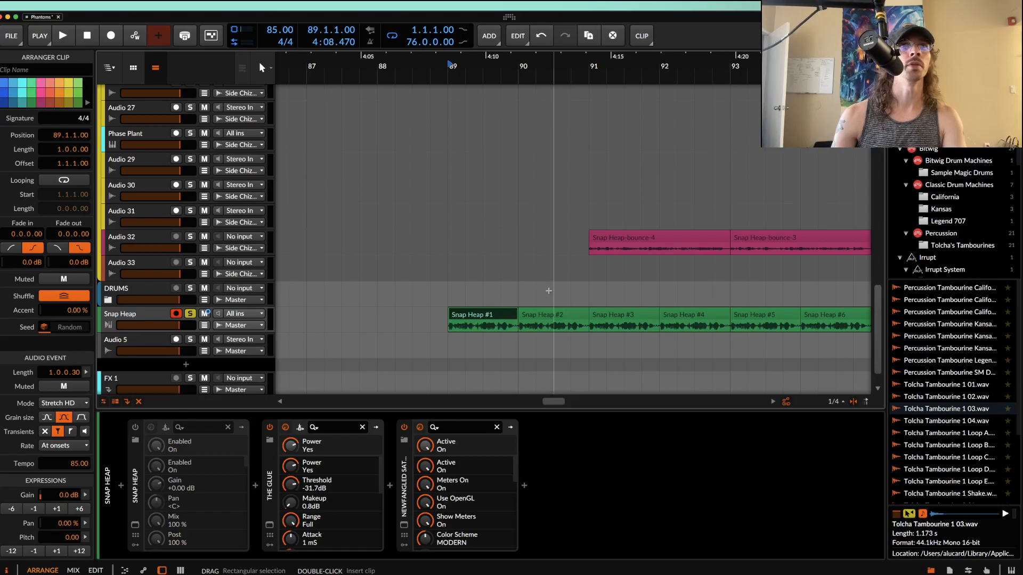
key(space)
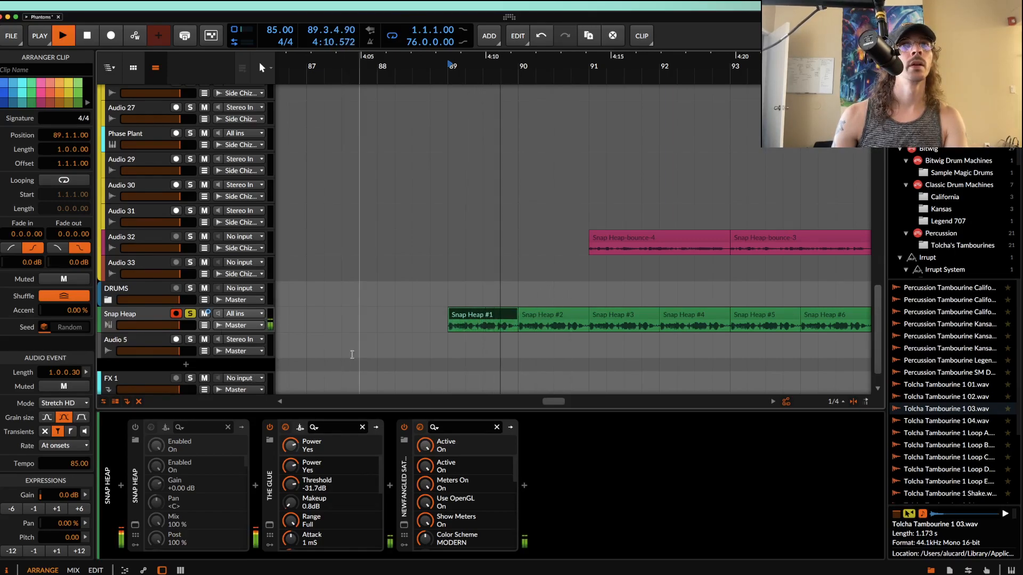
key(space)
Step: Switch on the Snap Heap device on the Snap Heap track and view its DRUM RESAMPLER preset
click(135, 429)
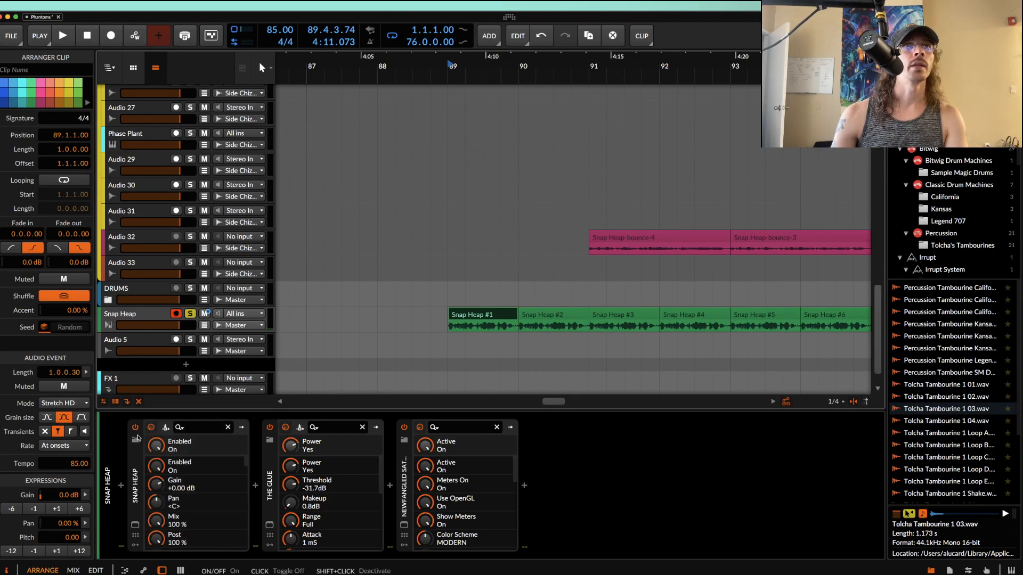
click(135, 525)
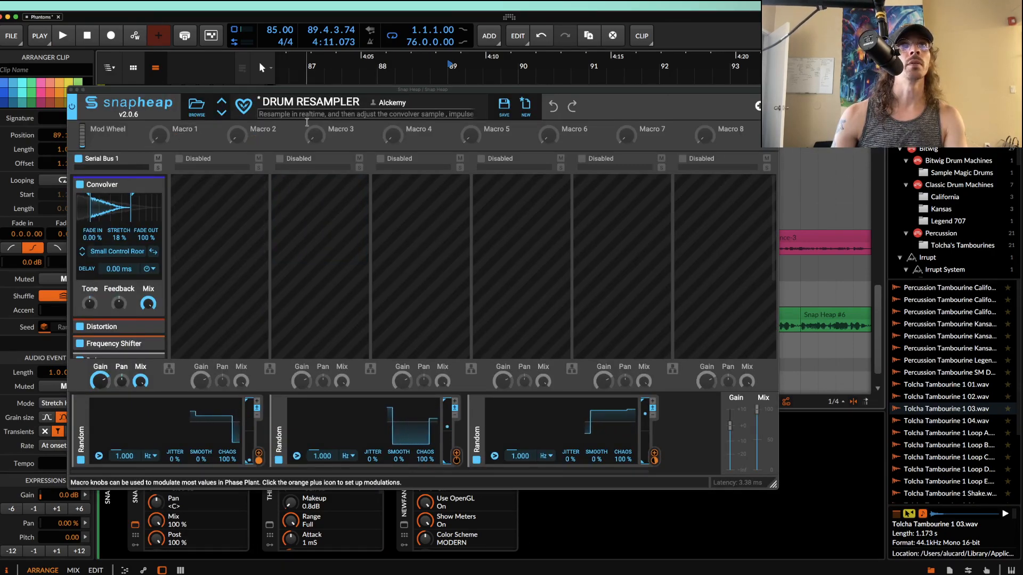
click(72, 90)
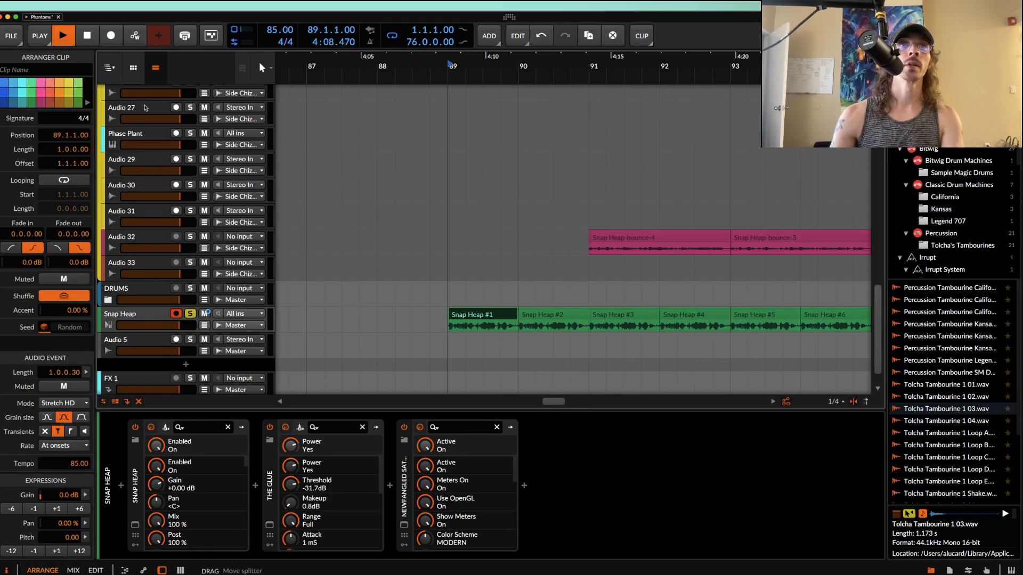
Step: Audition the Snap Heap clips from bar 89 with the device enabled, then stop playback and switch the device off
scroll(509, 266, up, 3)
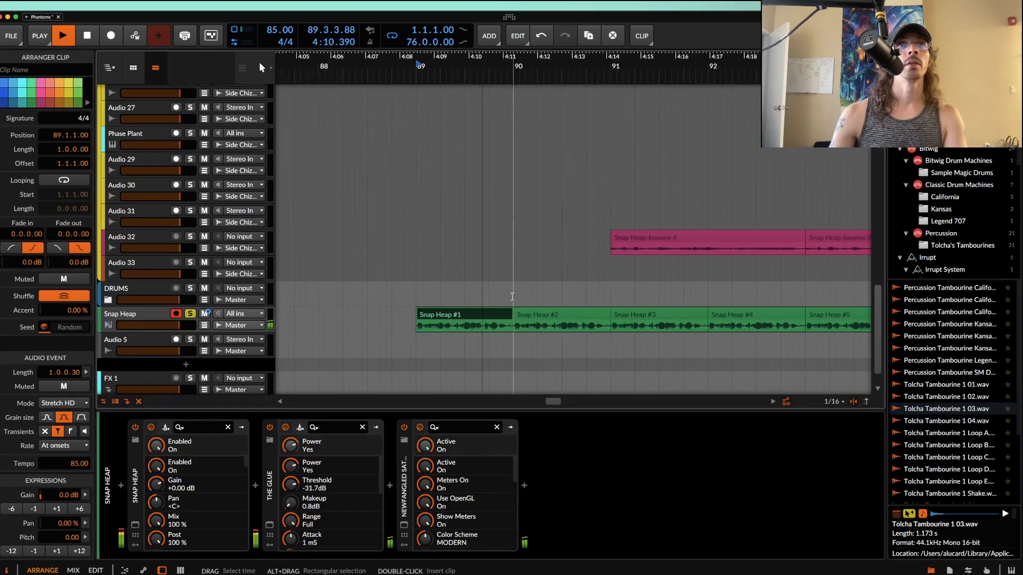
scroll(479, 325, right, 3)
scroll(479, 325, up, 1)
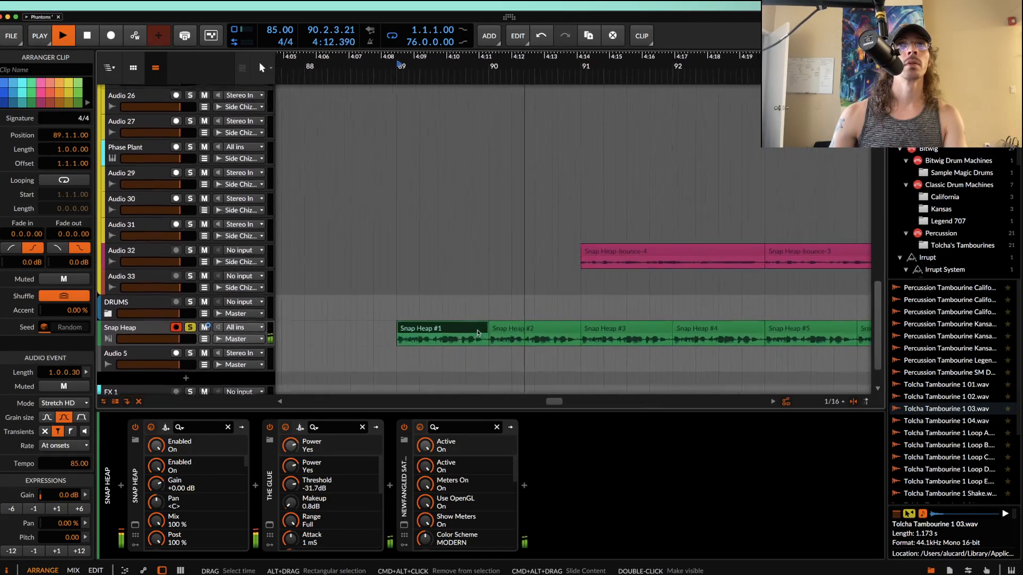
scroll(479, 329, down, 1)
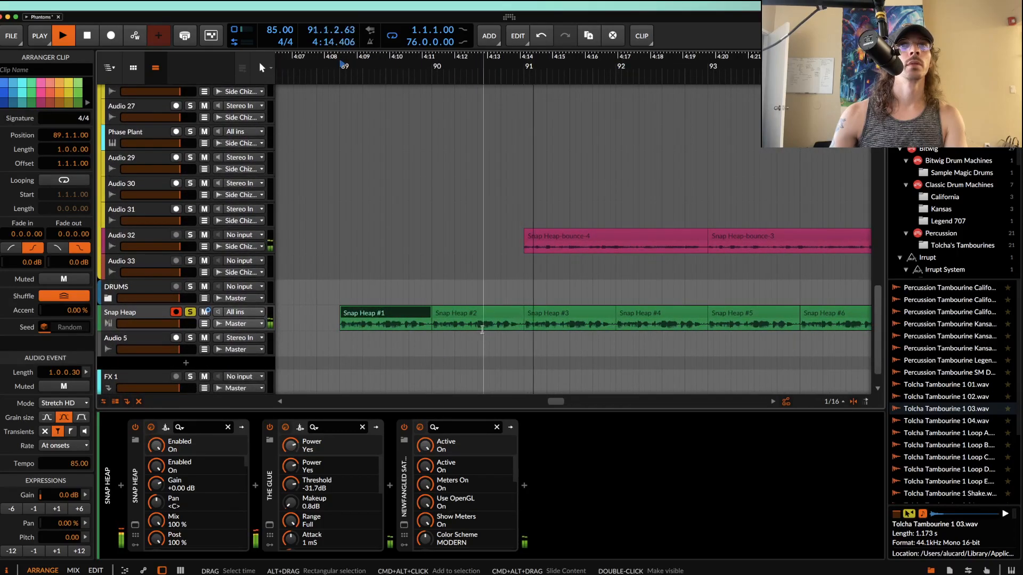
scroll(483, 329, down, 1)
scroll(513, 325, right, 1)
scroll(515, 325, down, 4)
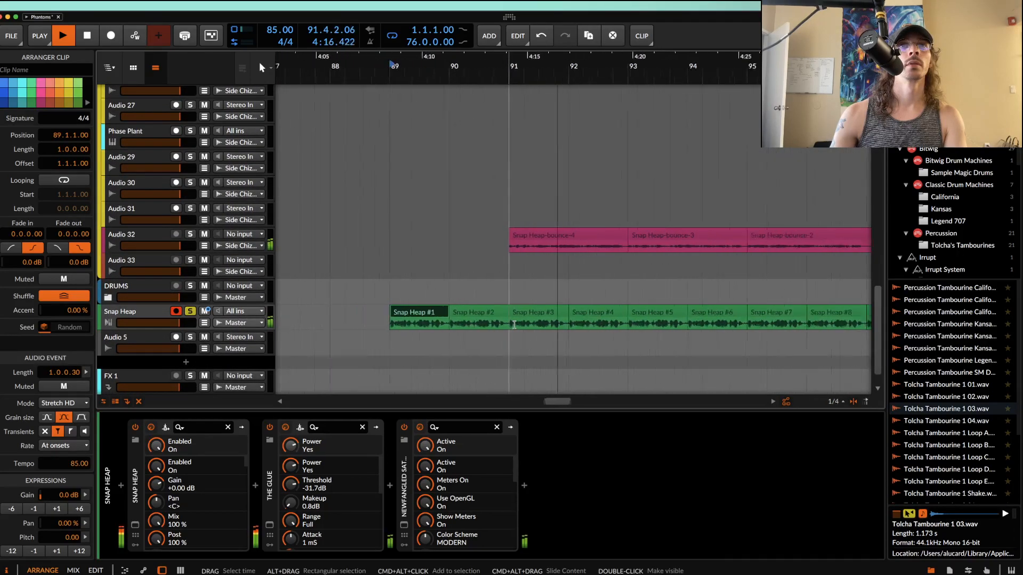
key(space)
click(136, 428)
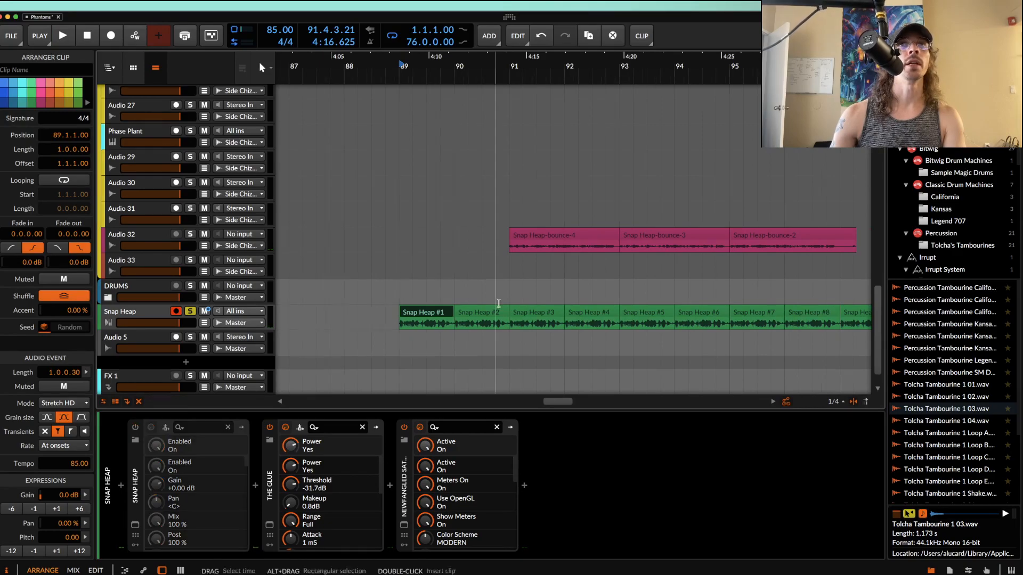
Step: Look back through the arrangement's bounced audio and Phase Plant clips to find a passage to audition around bar 29
scroll(292, 354, left, 5)
scroll(328, 330, down, 8)
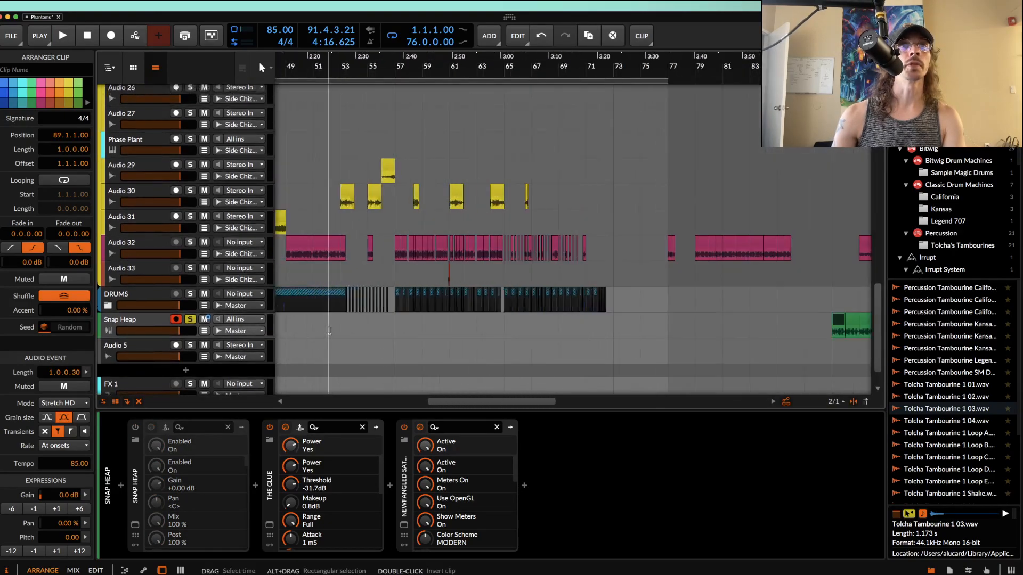
scroll(469, 269, up, 6)
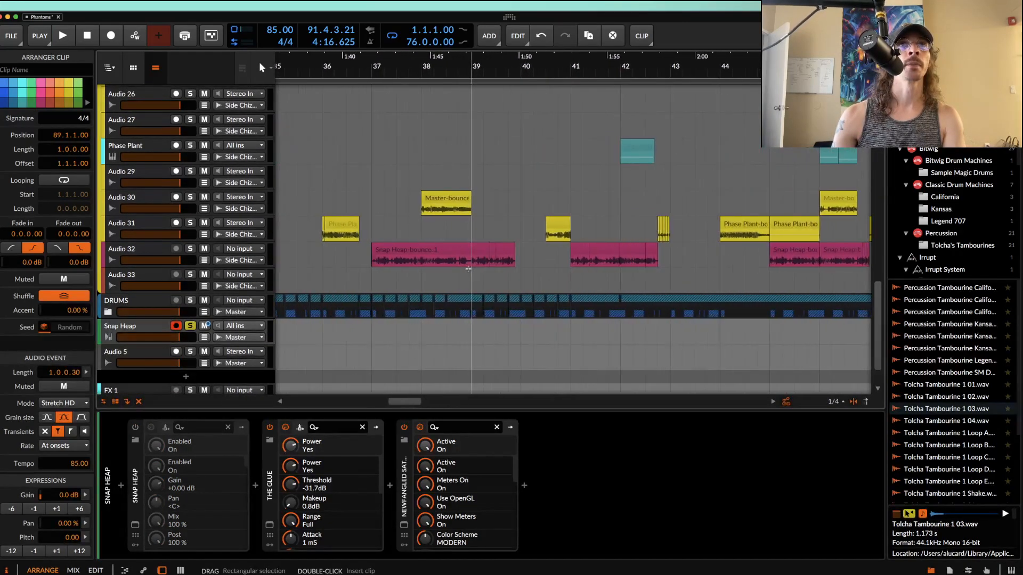
scroll(469, 269, up, 3)
scroll(468, 270, up, 3)
scroll(468, 269, down, 2)
scroll(469, 269, left, 4)
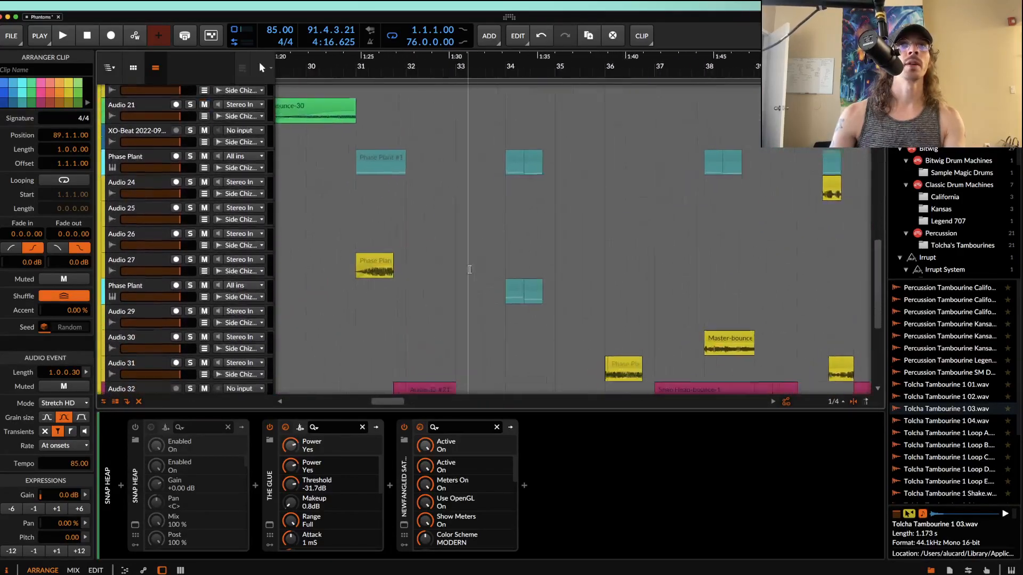
scroll(468, 270, down, 1)
scroll(469, 269, up, 10)
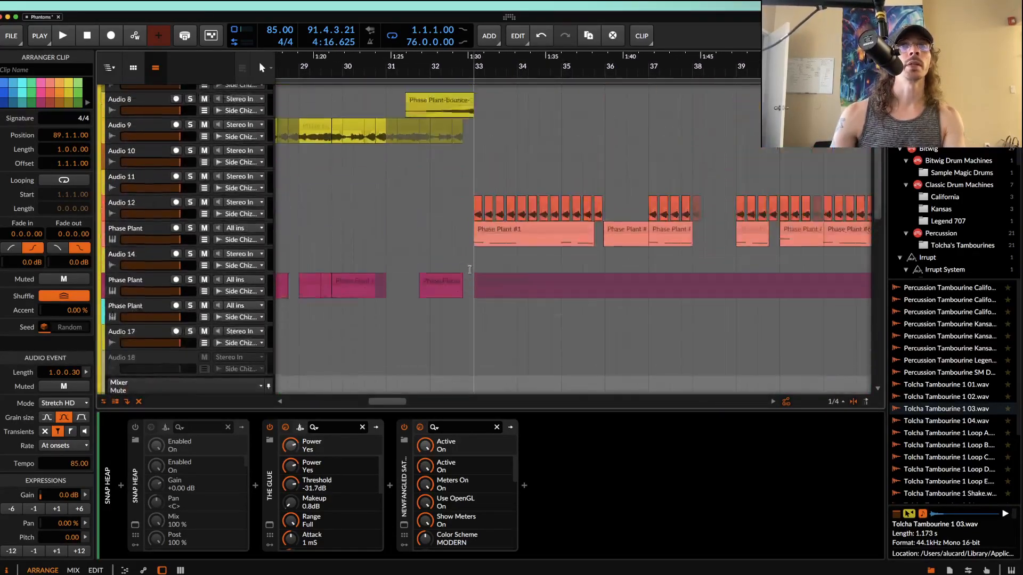
scroll(459, 219, left, 5)
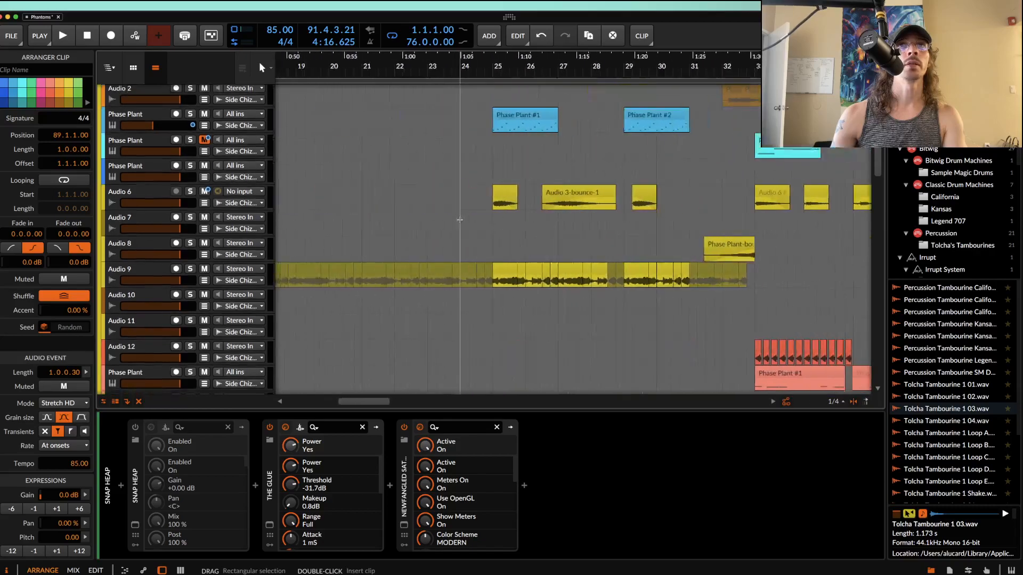
scroll(465, 195, down, 2)
scroll(502, 167, right, 3)
scroll(491, 168, up, 2)
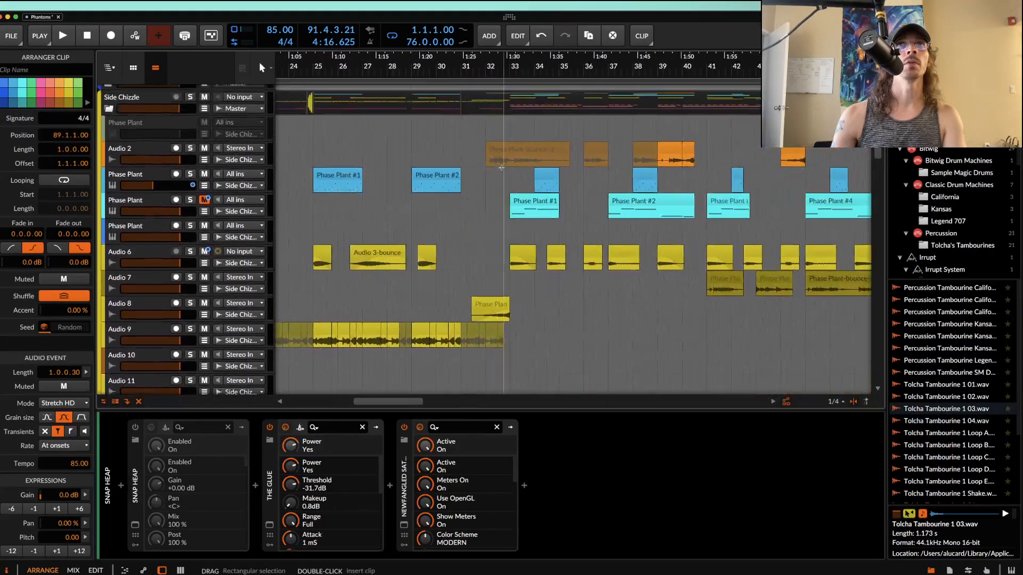
scroll(422, 143, up, 4)
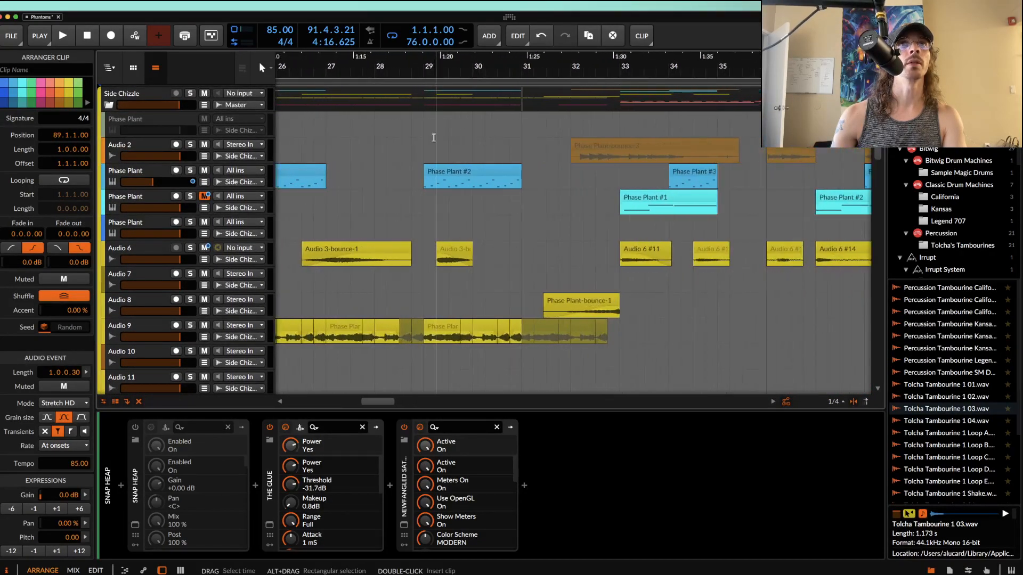
Step: Play the arrangement from bar 29, following the clips down the track list to Audio 27, and stop before bar 33
click(425, 138)
scroll(425, 136, down, 1)
scroll(425, 135, right, 1)
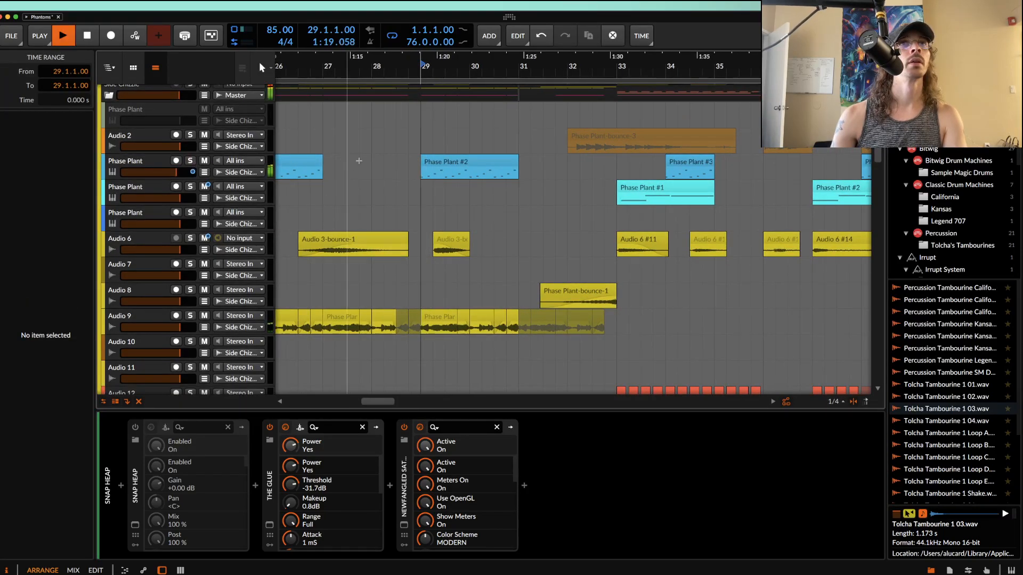
scroll(456, 156, up, 4)
scroll(457, 155, right, 1)
scroll(457, 155, down, 3)
scroll(457, 155, down, 4)
scroll(457, 156, left, 2)
scroll(456, 157, down, 15)
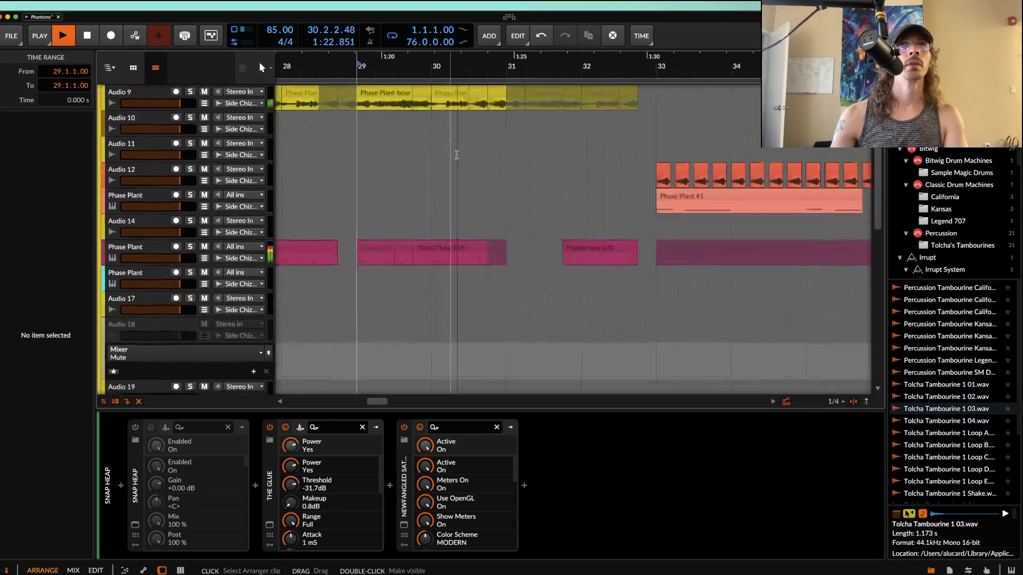
scroll(480, 186, right, 5)
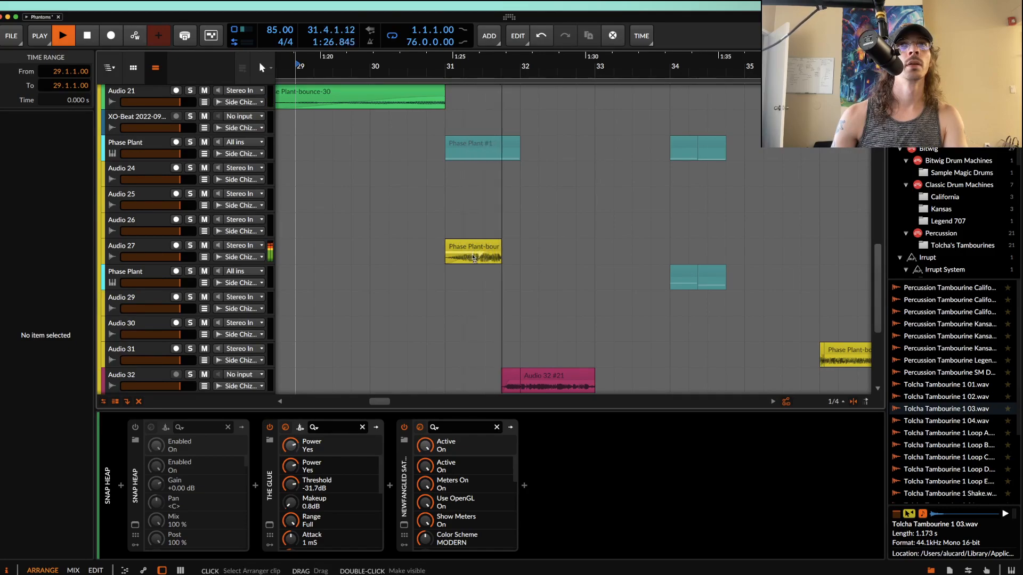
scroll(471, 258, down, 2)
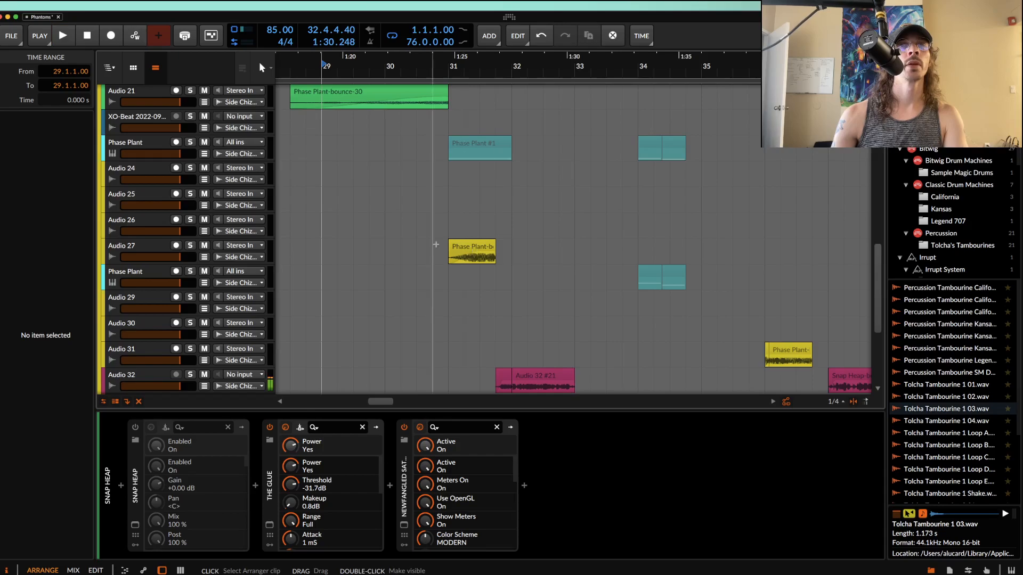
Step: Inspect the AURORA DRAGON preset in Phase Plant on the track holding the muted clip at bar 31
click(477, 143)
click(149, 142)
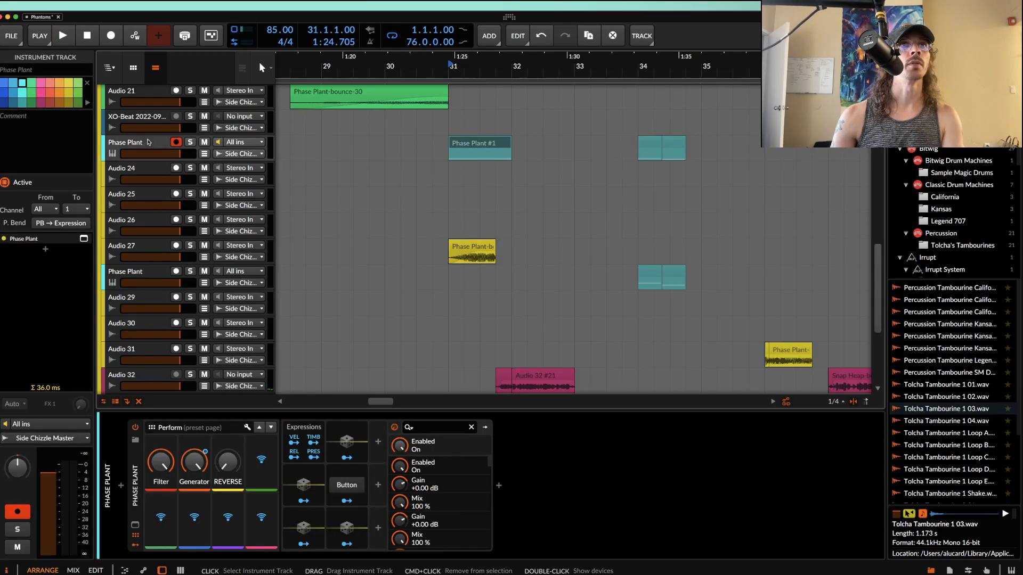
click(136, 525)
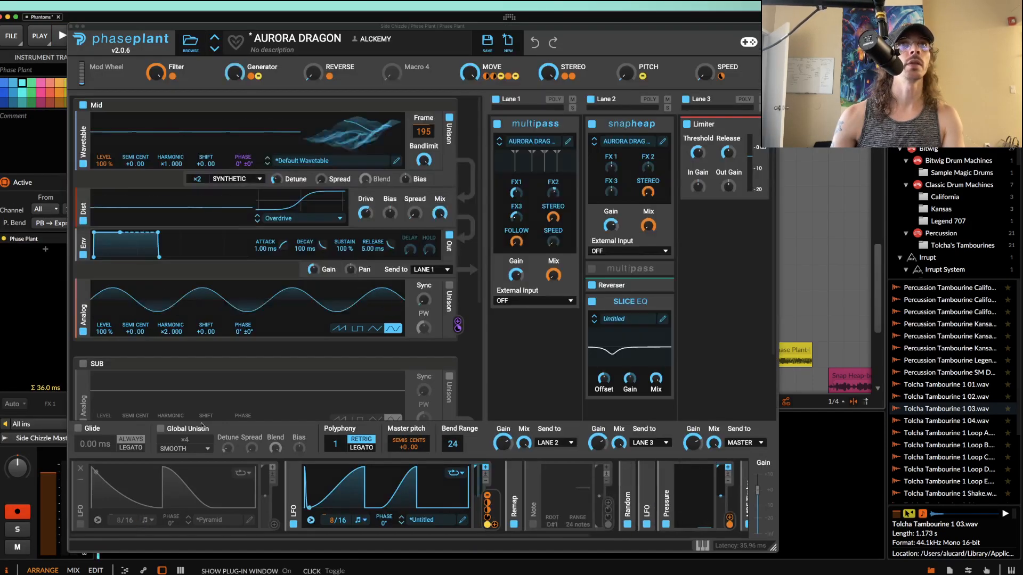
click(72, 26)
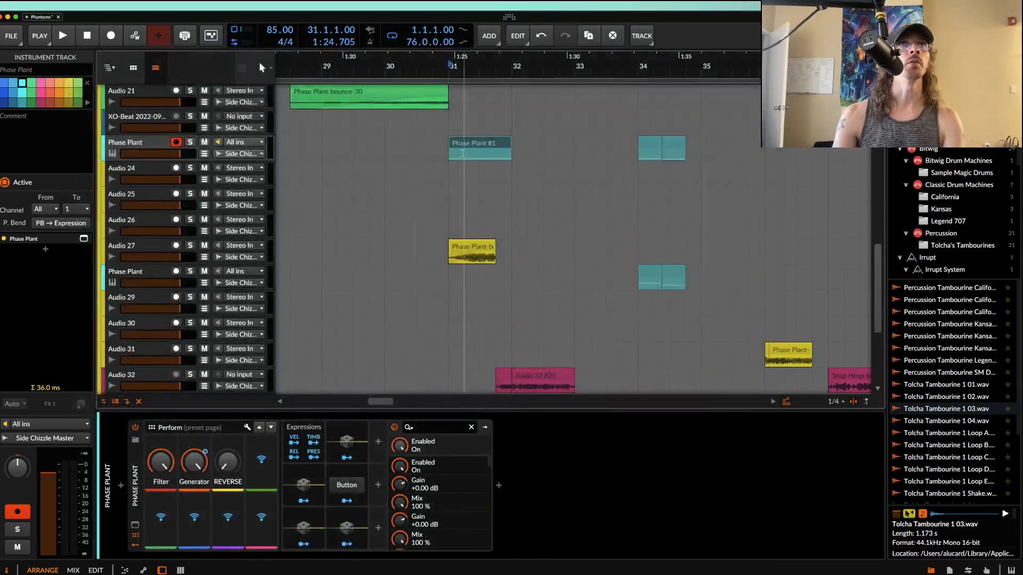
Step: Unmute the Phase Plant #1 clip at bar 31
click(470, 144)
scroll(469, 145, up, 3)
key(space)
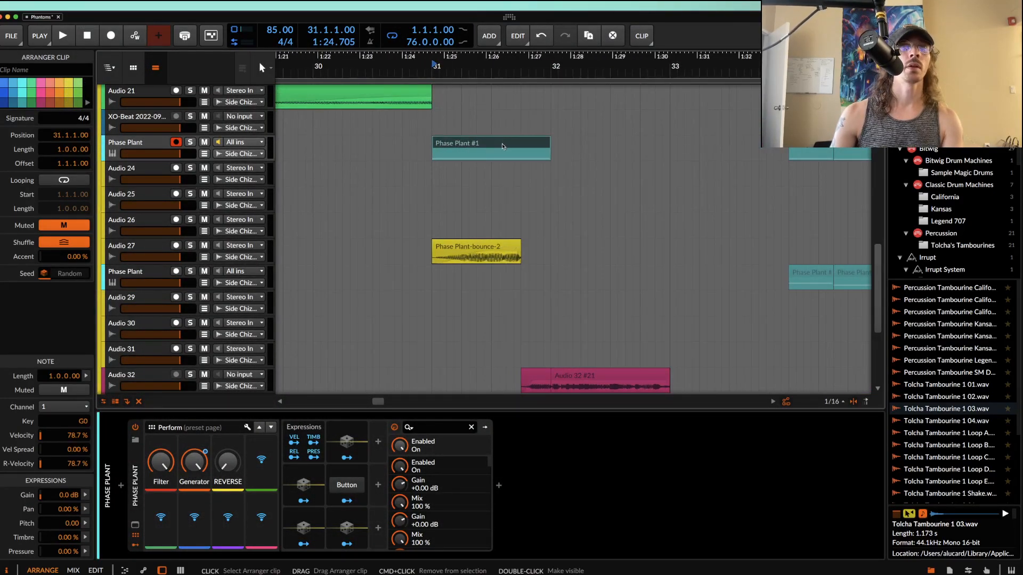
key(m)
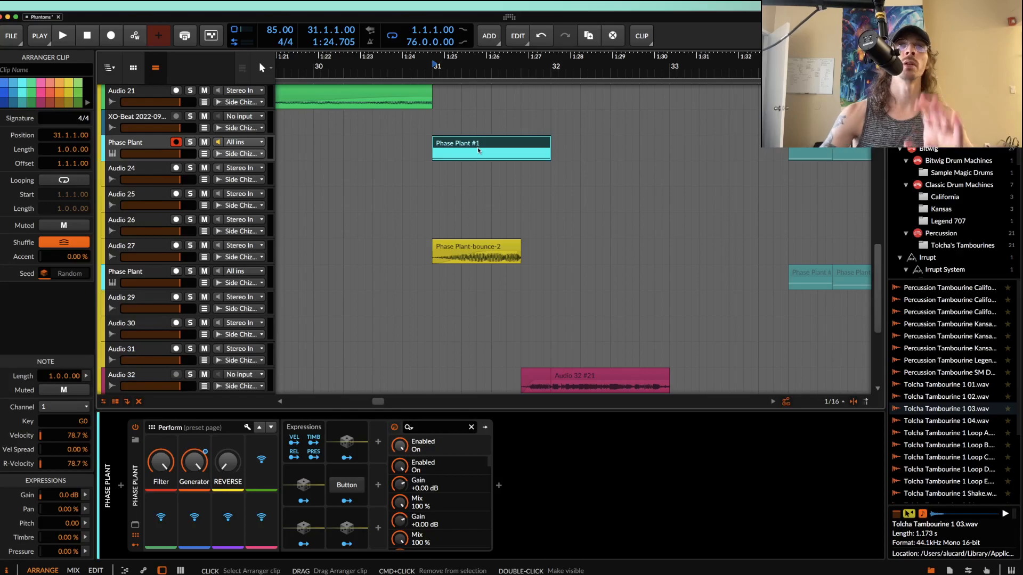
Step: Bounce the Phase Plant #1 clip at bar 31 to a new audio track
scroll(478, 151, down, 2)
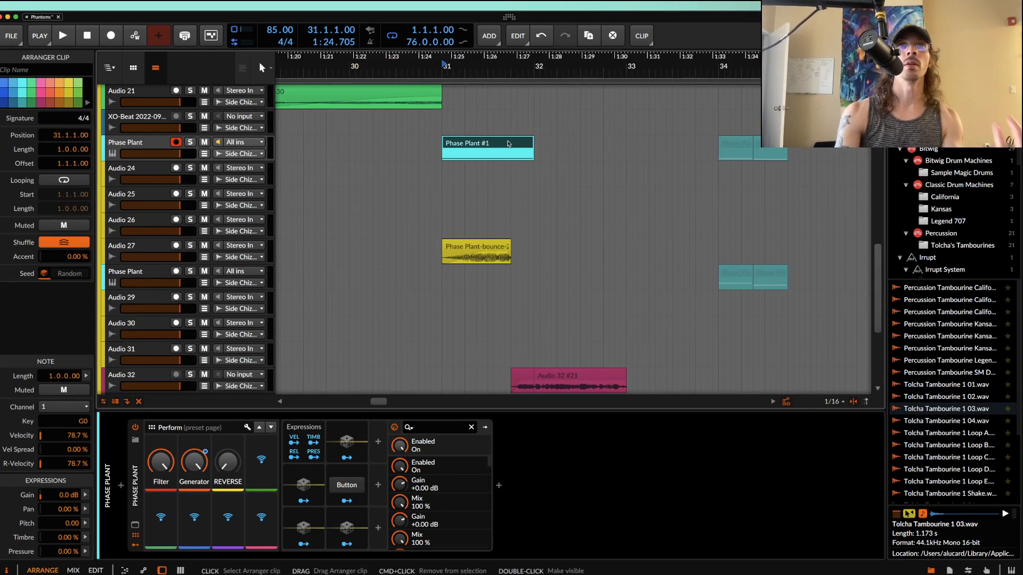
key(super+b)
key(Return)
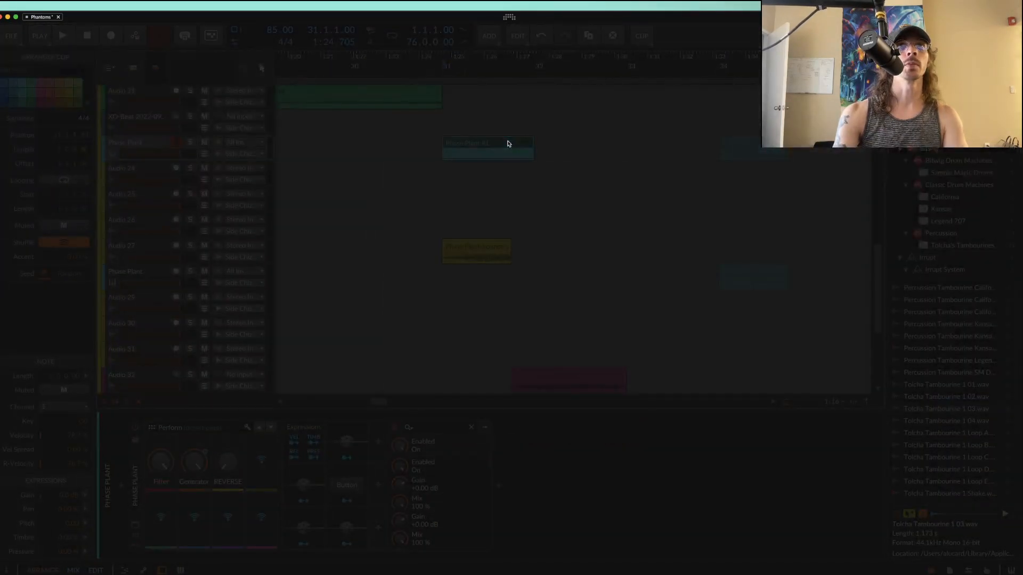
Step: Solo Audio 24 and play part of the Phase Plant-bounce-12 clip at bar 31
click(482, 175)
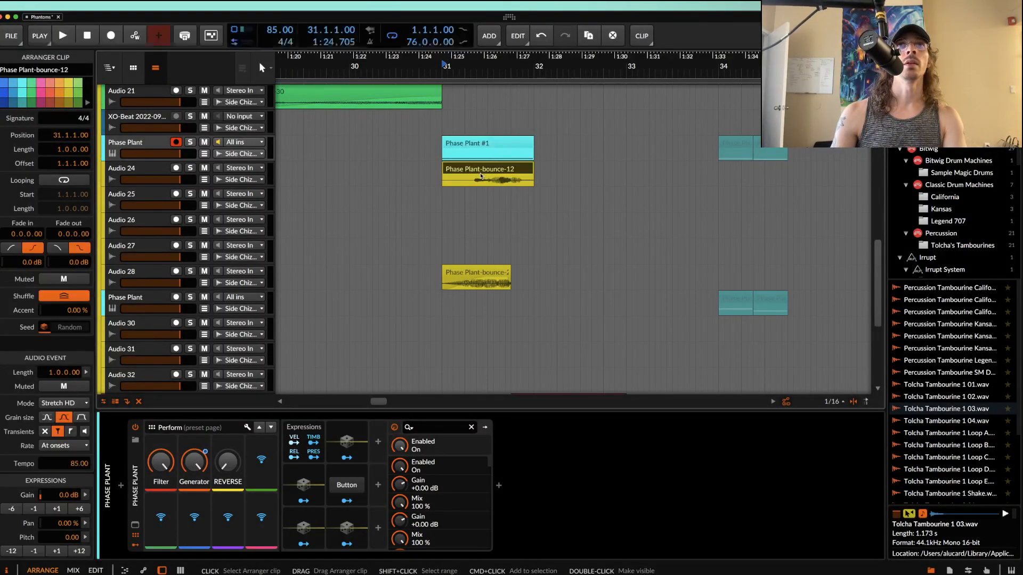
click(471, 182)
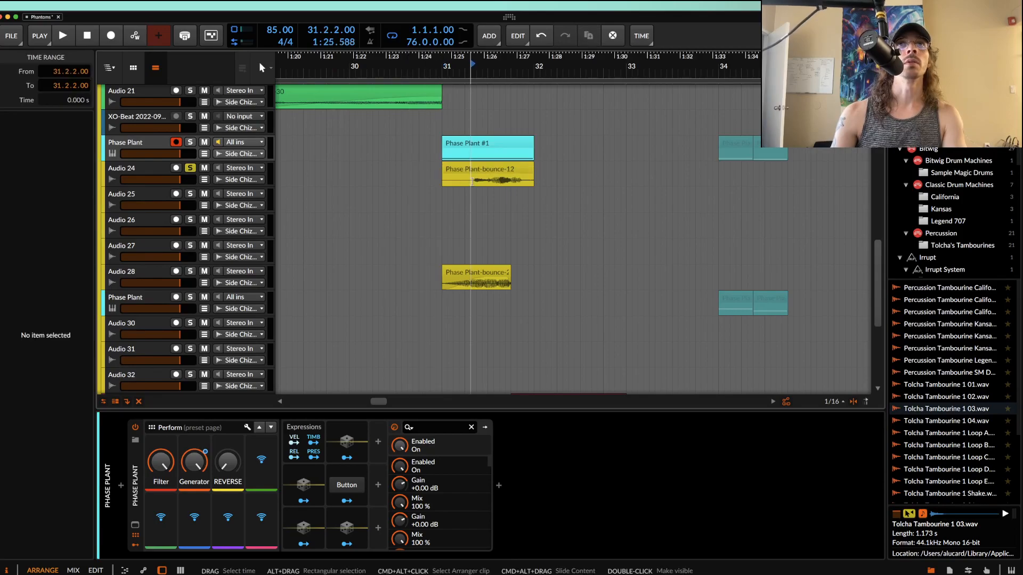
scroll(472, 181, down, 2)
key(space)
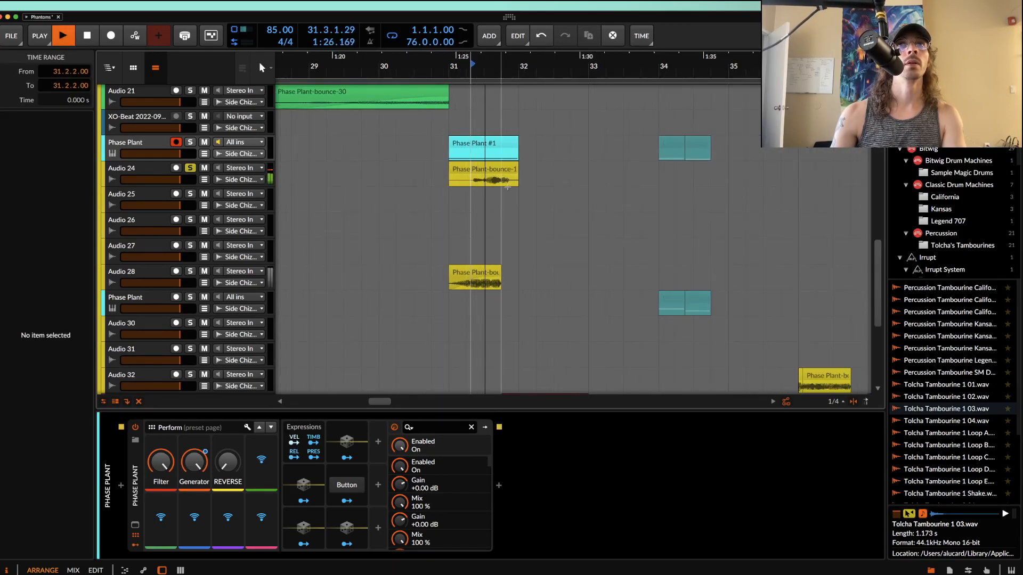
key(space)
Step: Undo the last bounce and bounce the Phase Plant #1 clip at bar 31 to audio again
click(477, 170)
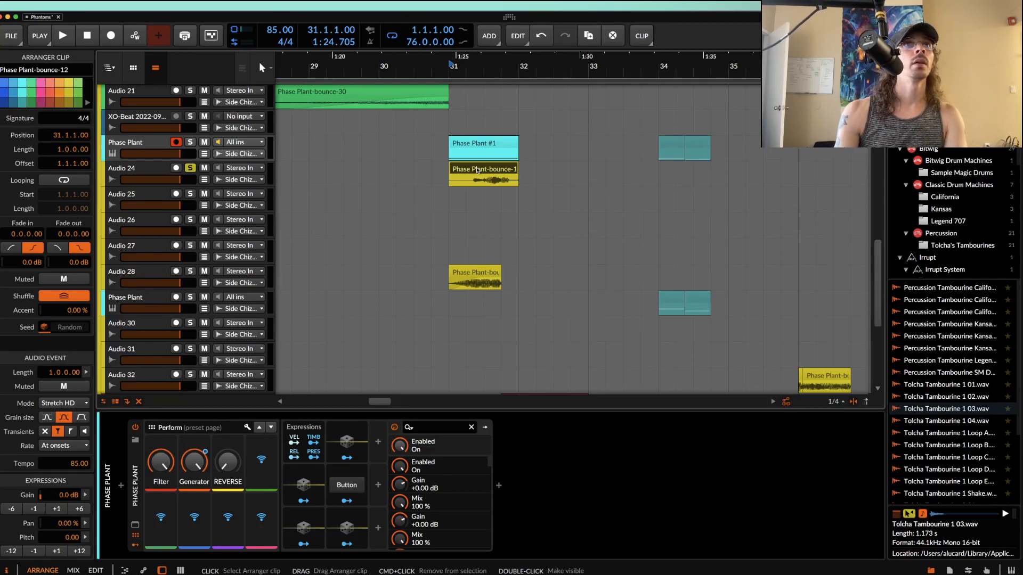
key(super+z)
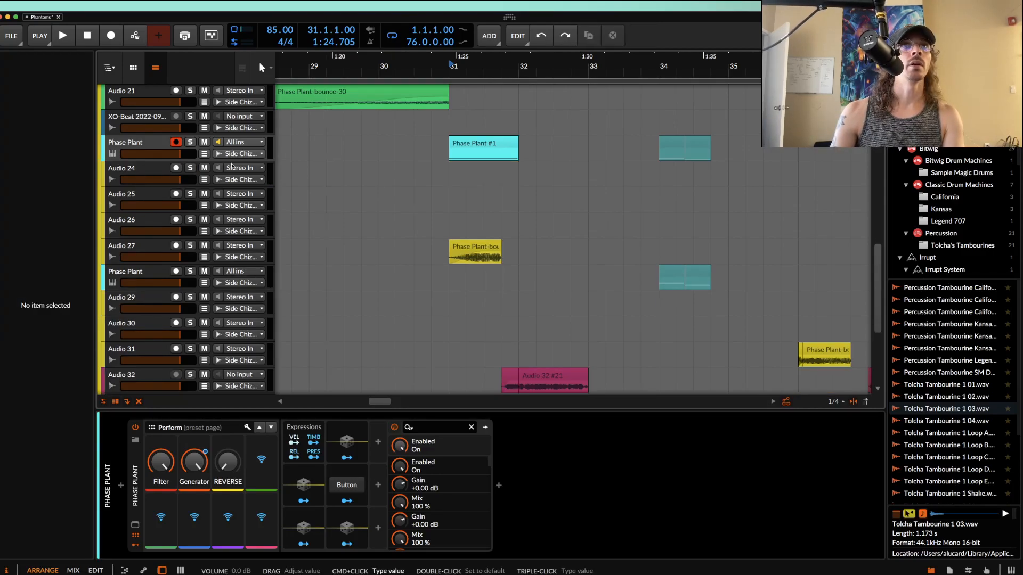
click(495, 143)
key(super+b)
key(Return)
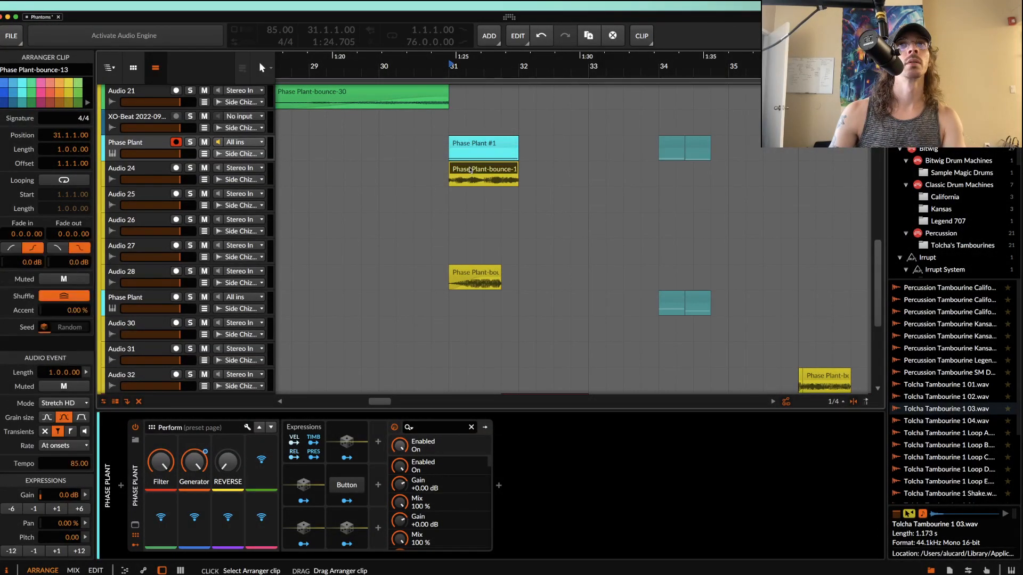
Step: Solo Audio 24 and play the Phase Plant-bounce-13 clip from bar 31
click(191, 168)
key(space)
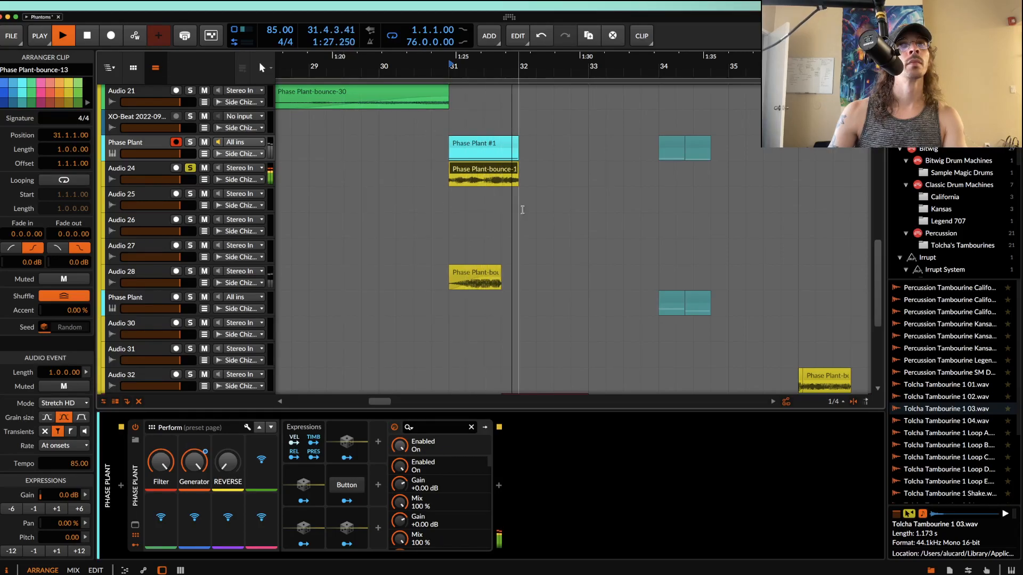
key(space)
Step: Delete the Audio 24 track that holds the new bounce
click(160, 173)
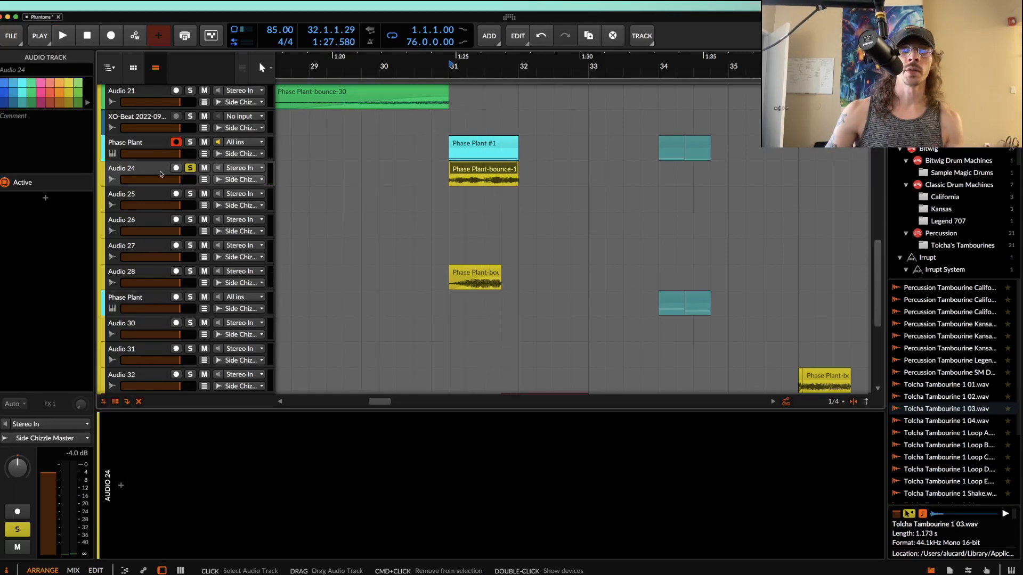
key(Delete)
scroll(389, 137, down, 5)
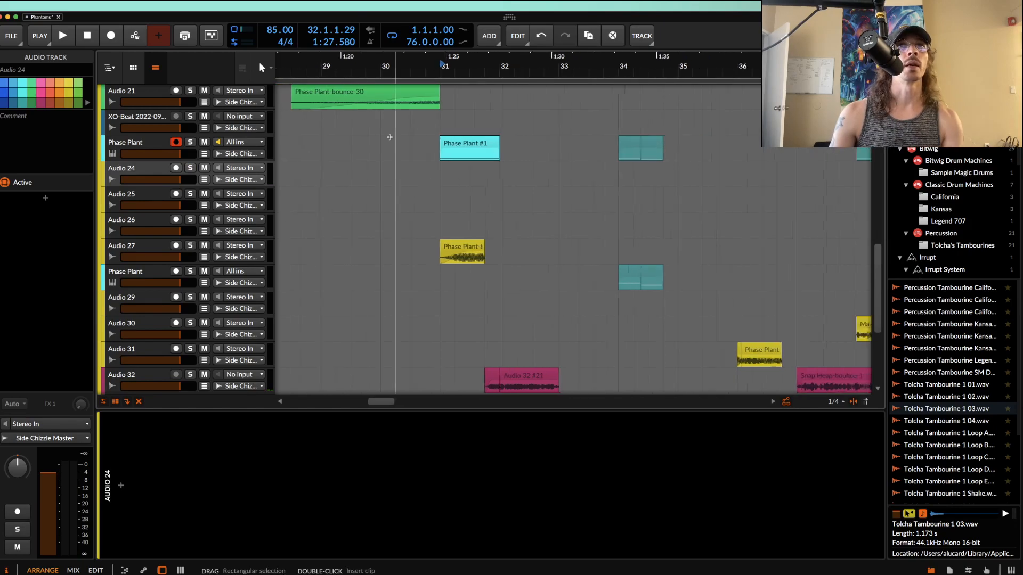
scroll(390, 138, down, 3)
Step: Open Phase Plant on the track with the bar 31 clip and turn the PITCH, MOVE and SPEED macros up to maximum
click(431, 152)
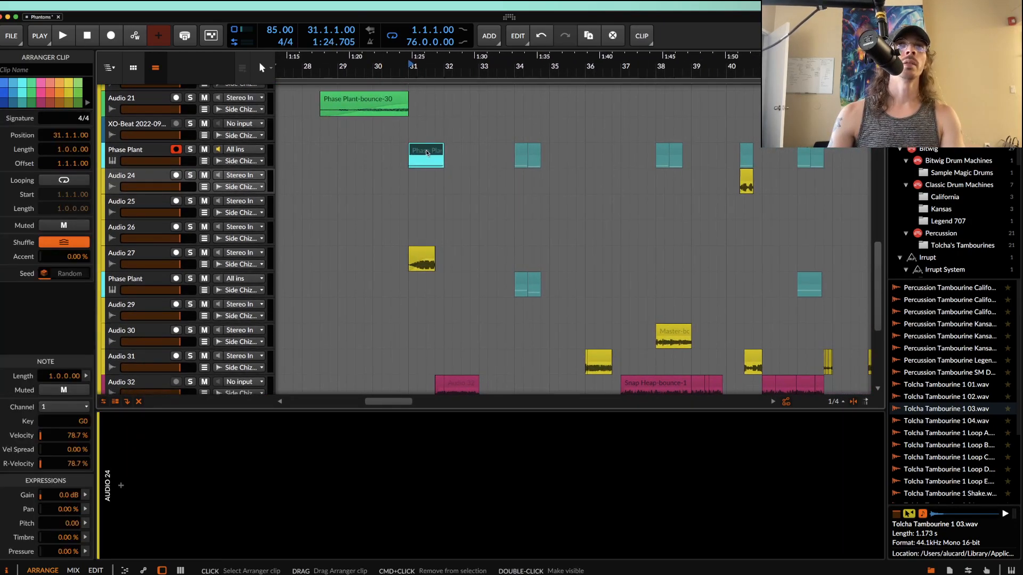
scroll(431, 151, up, 3)
click(149, 154)
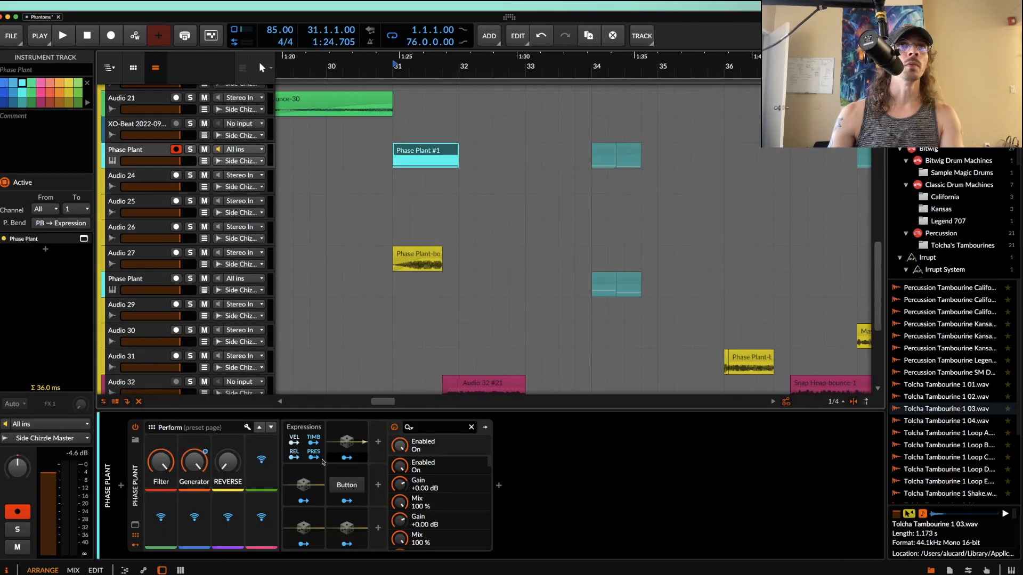
click(135, 524)
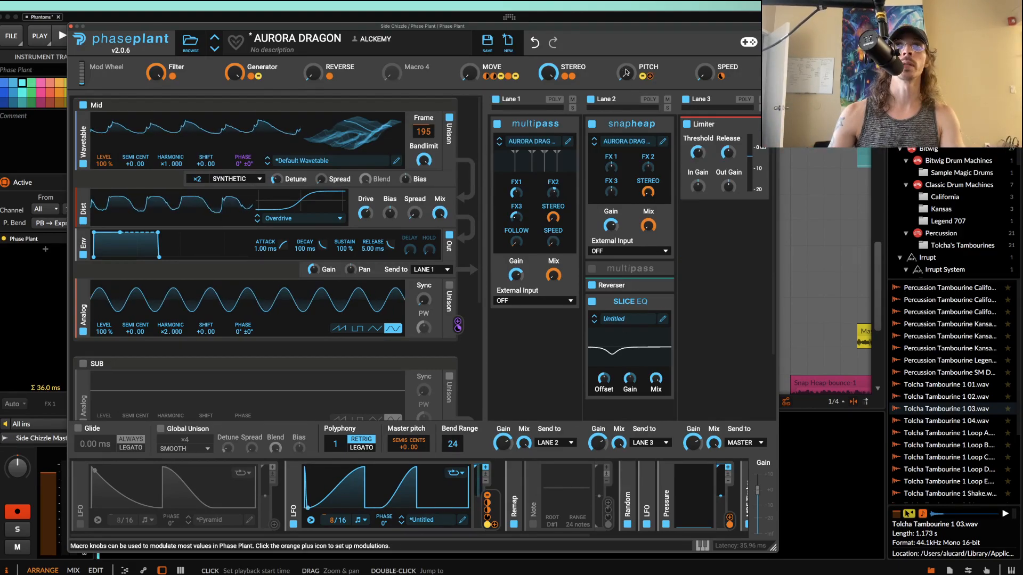
drag(628, 77, 642, 16)
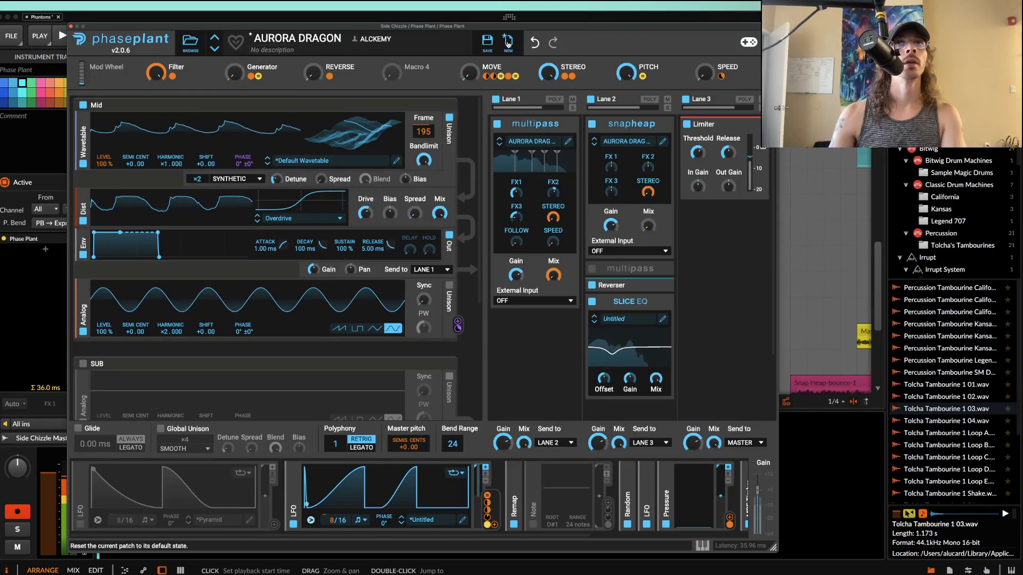
mouse_move(469, 73)
mouse_down()
mouse_move(474, 53)
mouse_move(477, 80)
mouse_up()
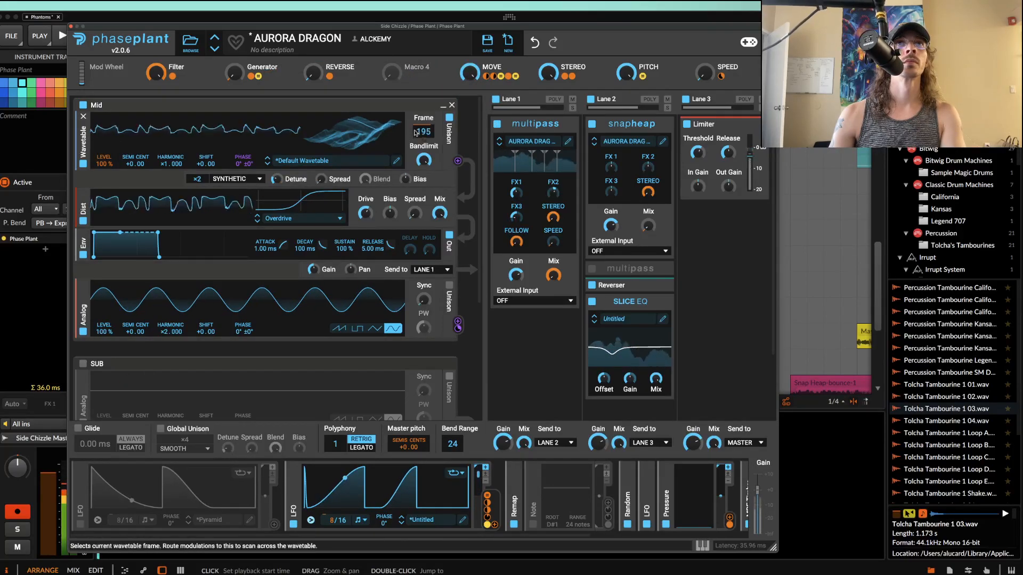
click(702, 75)
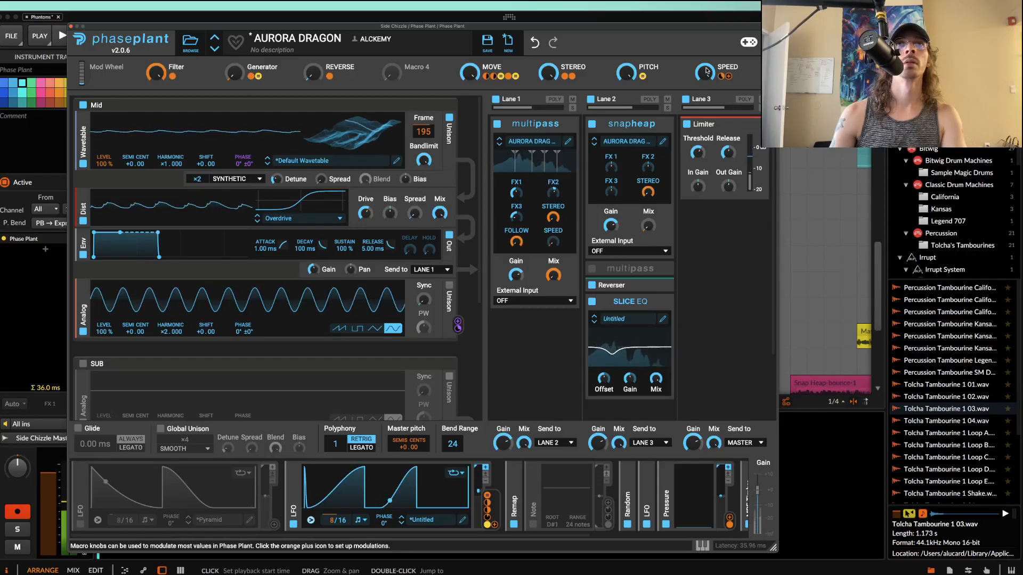
Step: Reshape the 8/16 LFO curve into two humps peaking near 1/16 and just past 3/16, the second falling to zero before 7/16
click(462, 520)
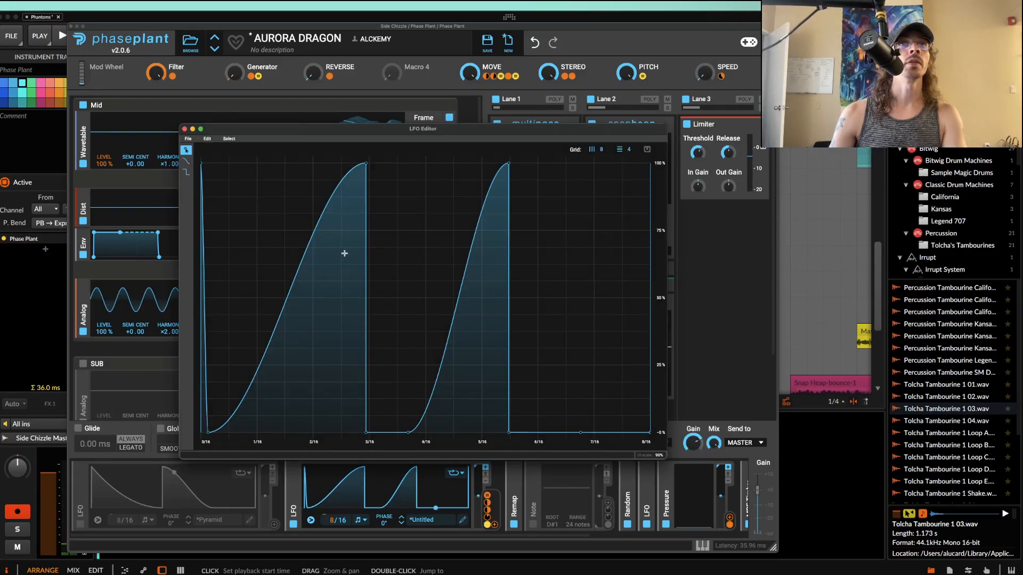
drag(362, 168, 258, 163)
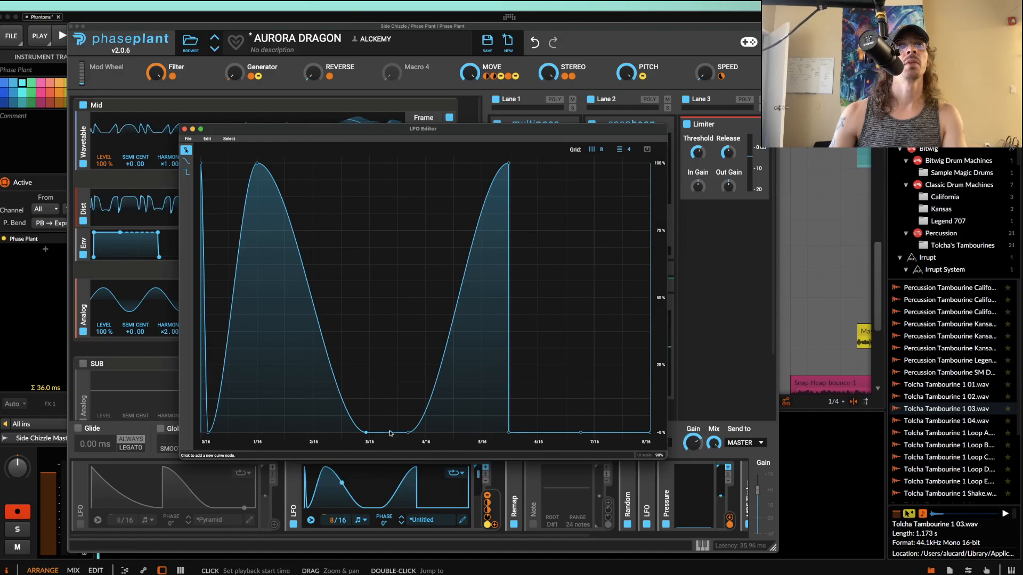
drag(390, 433, 390, 163)
drag(510, 164, 509, 400)
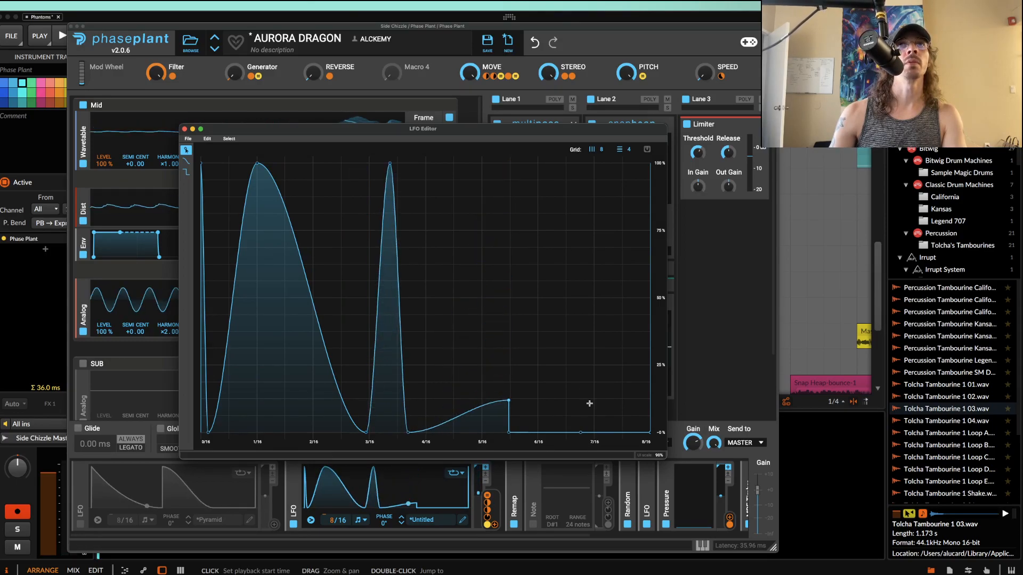
drag(408, 432, 481, 434)
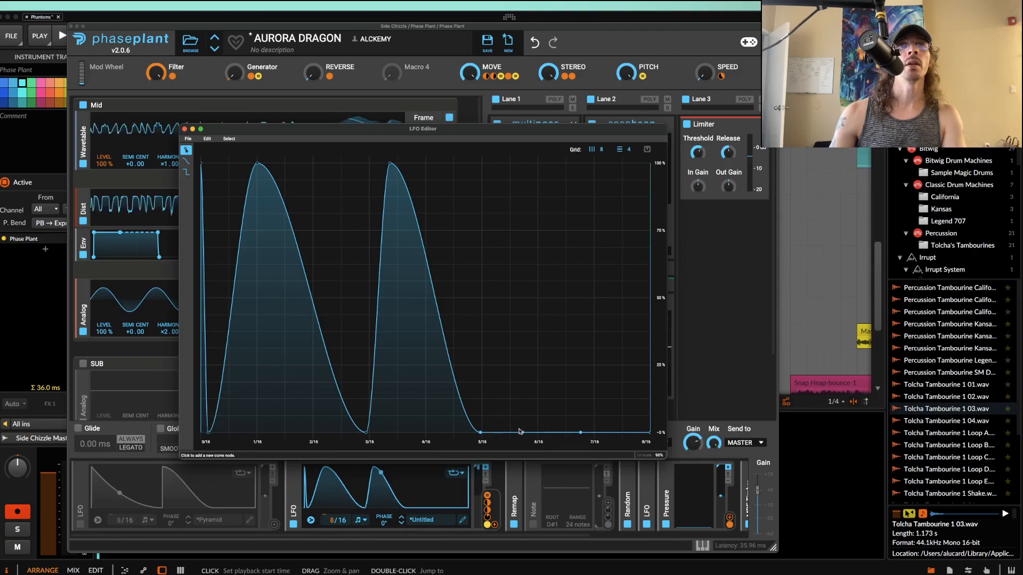
drag(479, 433, 608, 433)
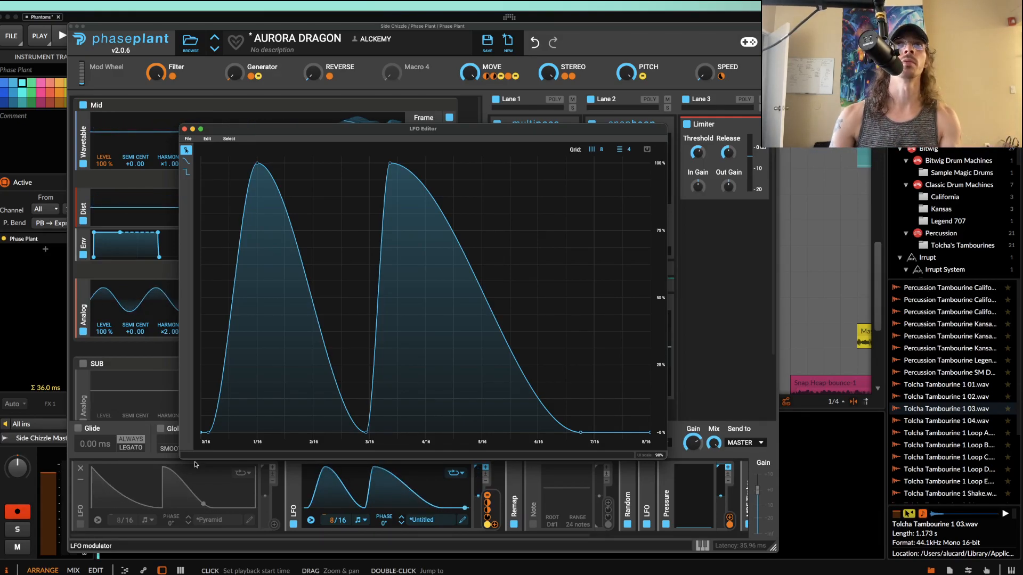
click(185, 129)
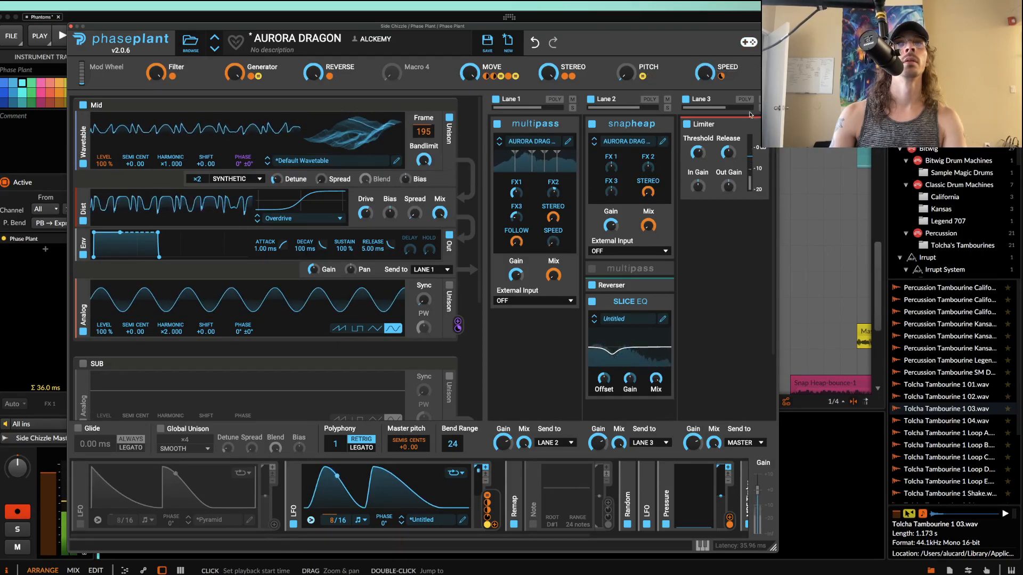
Step: Fine-tune the In Gain of the Limiter in Lane 3 and close the Phase Plant window
drag(698, 185, 698, 191)
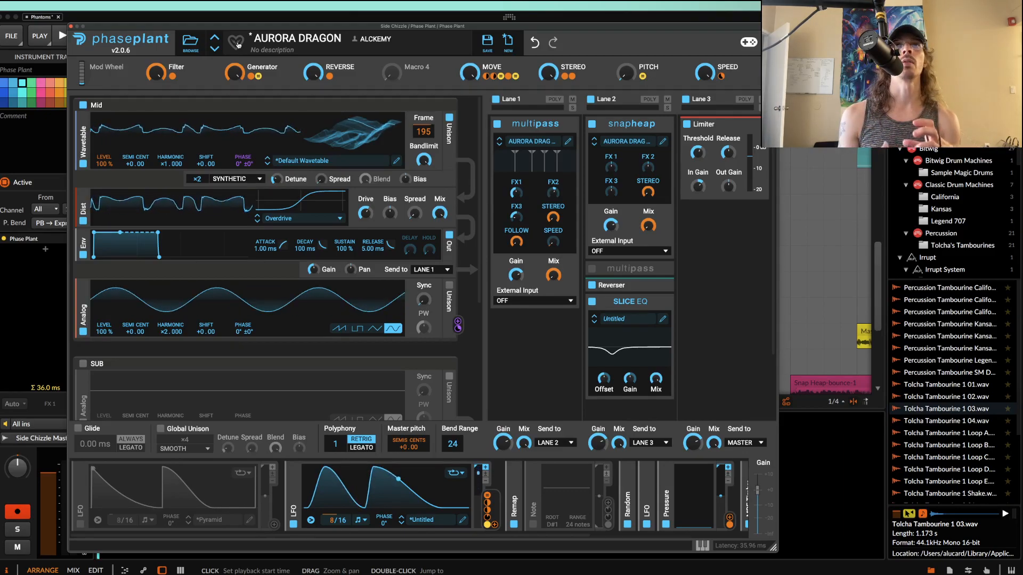
click(72, 27)
Step: Play the Phase Plant #1 clip at bar 33, below Audio 12, with its track soloed, and unsolo the track
scroll(474, 180, down, 5)
scroll(474, 180, down, 2)
scroll(475, 179, right, 5)
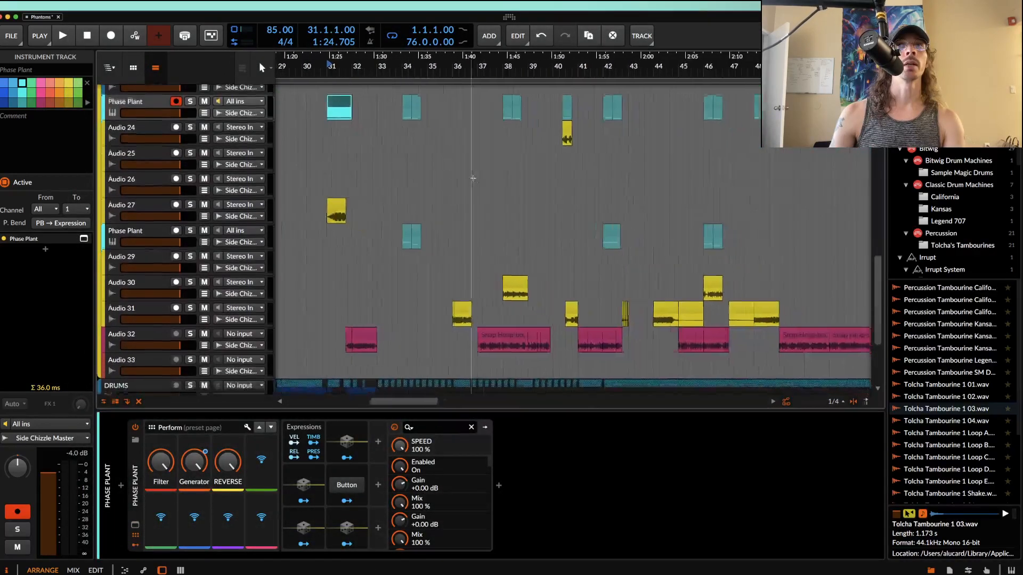
scroll(475, 179, up, 2)
scroll(474, 179, up, 3)
scroll(474, 179, down, 2)
scroll(474, 179, left, 3)
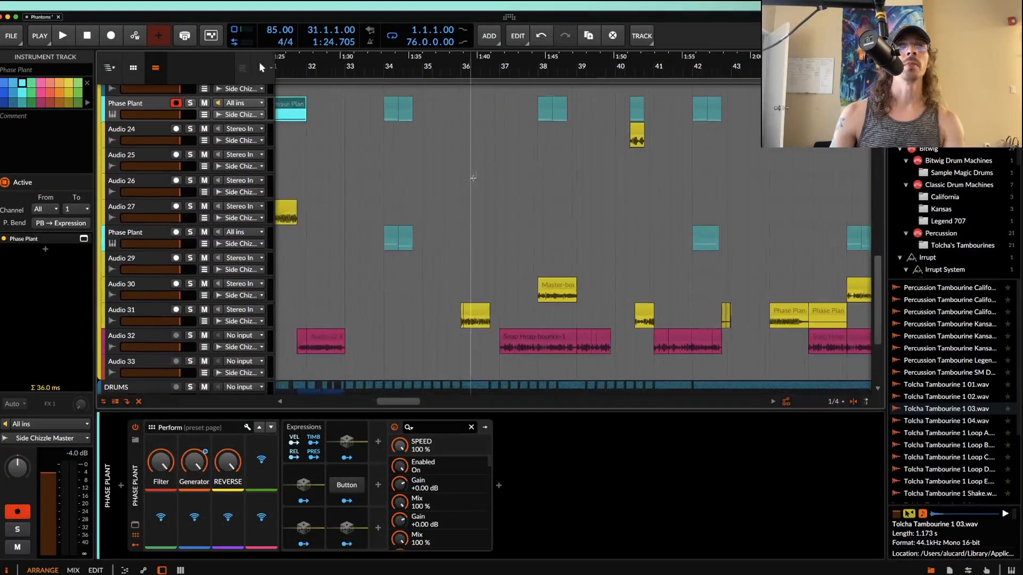
scroll(449, 199, up, 10)
scroll(448, 199, right, 2)
scroll(449, 200, up, 3)
click(314, 161)
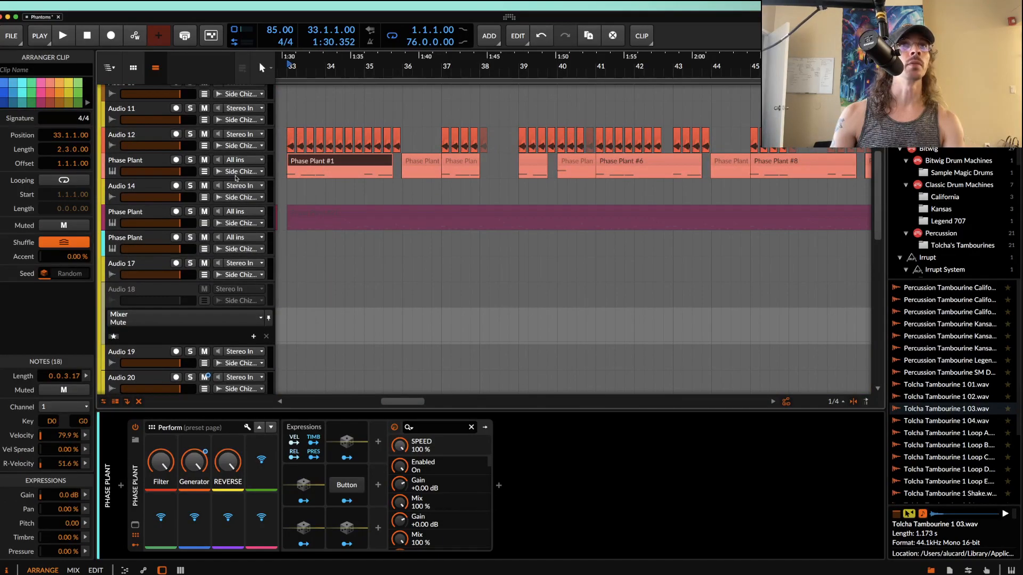
click(190, 160)
key(space)
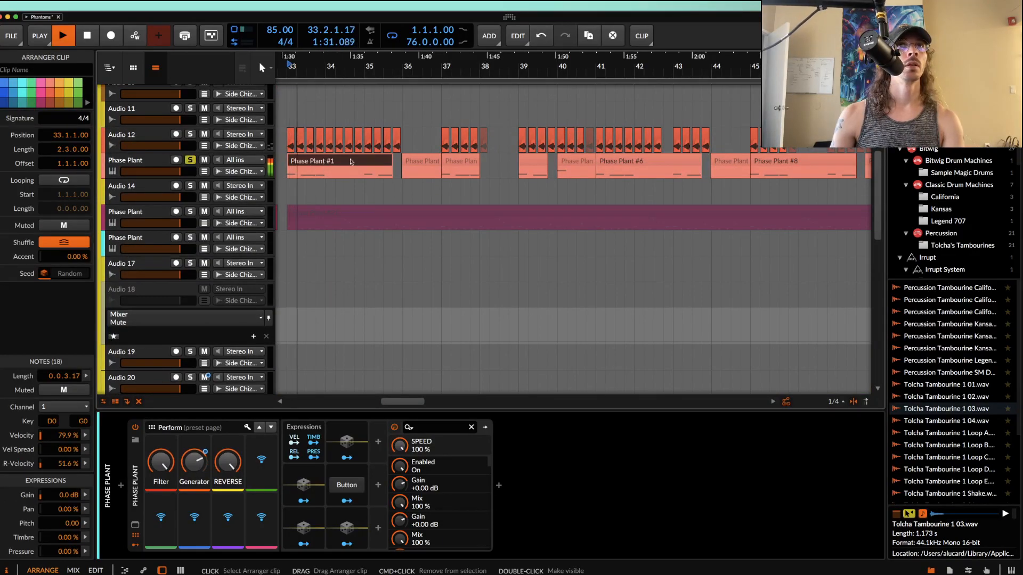
scroll(343, 166, down, 3)
key(space)
click(190, 160)
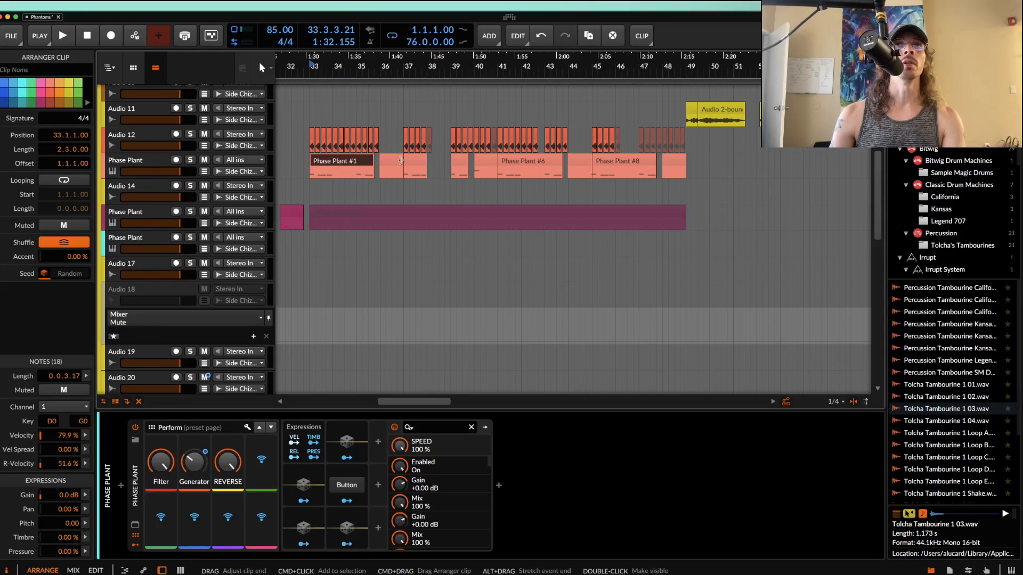
Step: Solo Audio 31 and play the Phase Plant-bounce-32 clip from bar 44
scroll(400, 160, down, 10)
scroll(469, 165, up, 3)
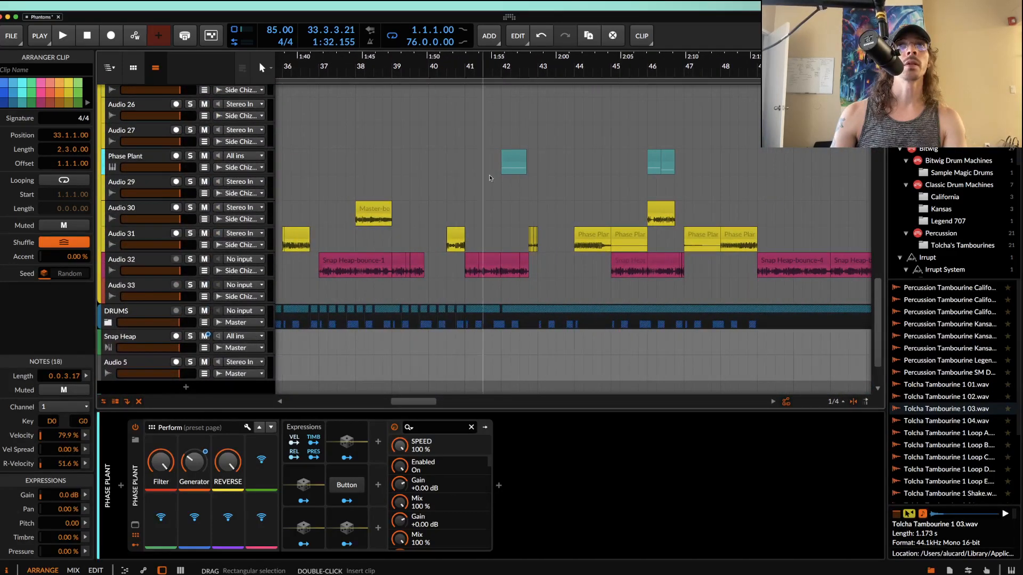
click(589, 234)
click(190, 233)
key(space)
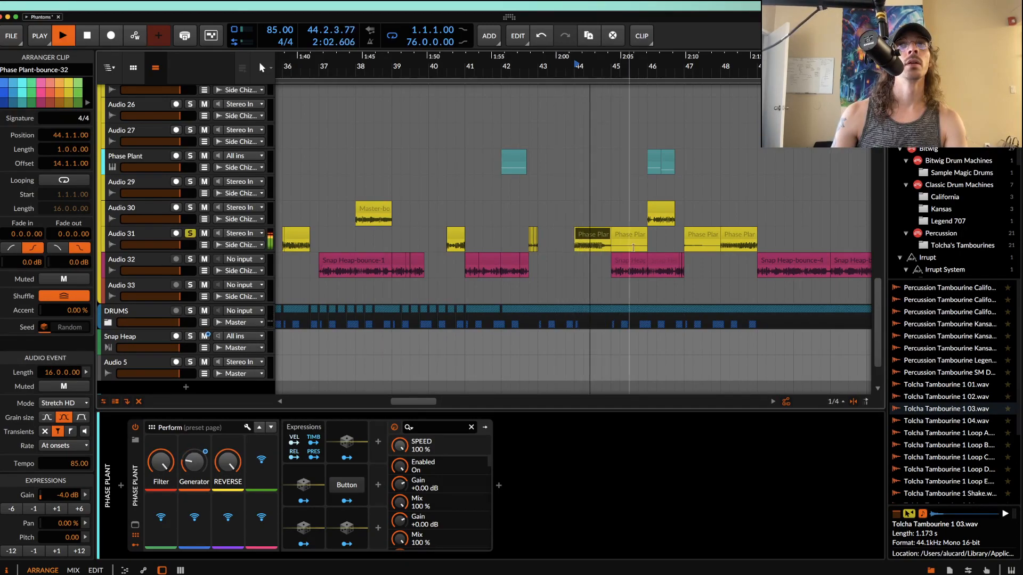
key(space)
Step: Solo Audio 30 and play the Master-bounce-4 clip from bar 46
click(659, 212)
click(190, 208)
key(space)
scroll(672, 222, up, 2)
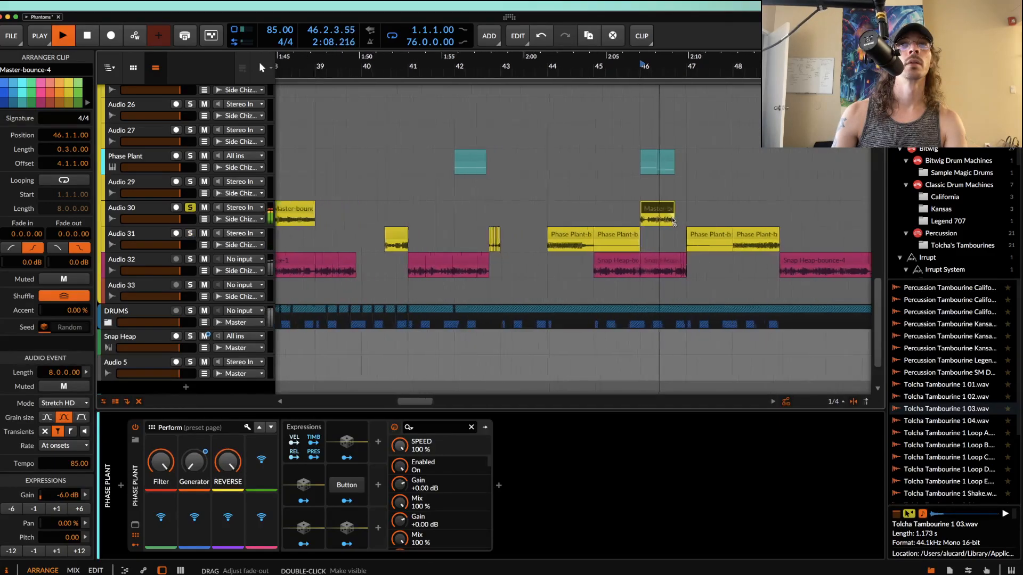
scroll(673, 221, up, 3)
key(space)
Step: Solo Audio 31 and play the Phase Plant-bounce-8 clip from bar 48
click(779, 235)
click(191, 233)
key(space)
scroll(433, 229, down, 3)
scroll(433, 229, down, 1)
scroll(433, 229, left, 5)
scroll(433, 229, up, 4)
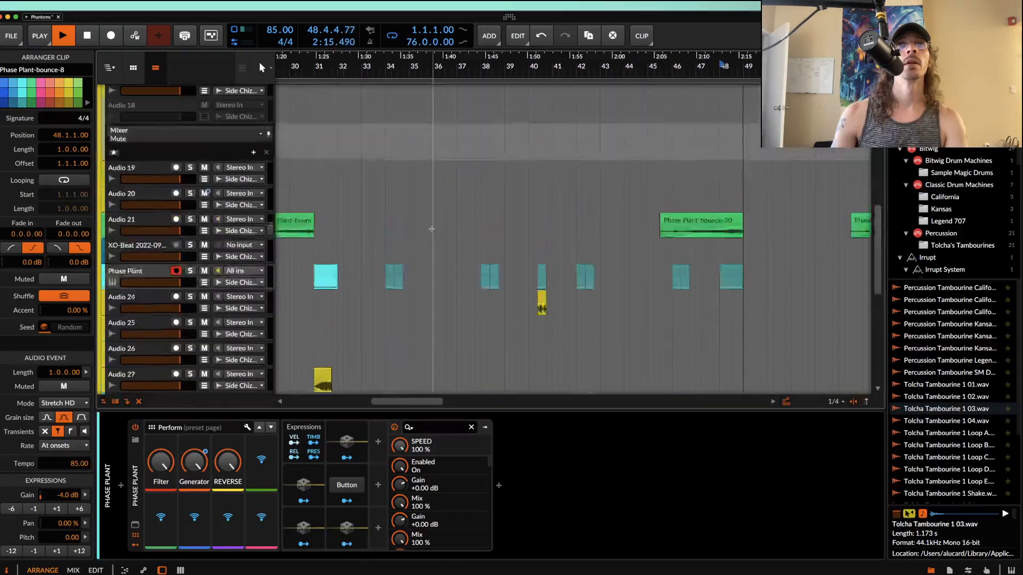
key(space)
Step: Set the playback start to bar 33 and look over the upper tracks back to the start of the arrangement
scroll(433, 229, up, 10)
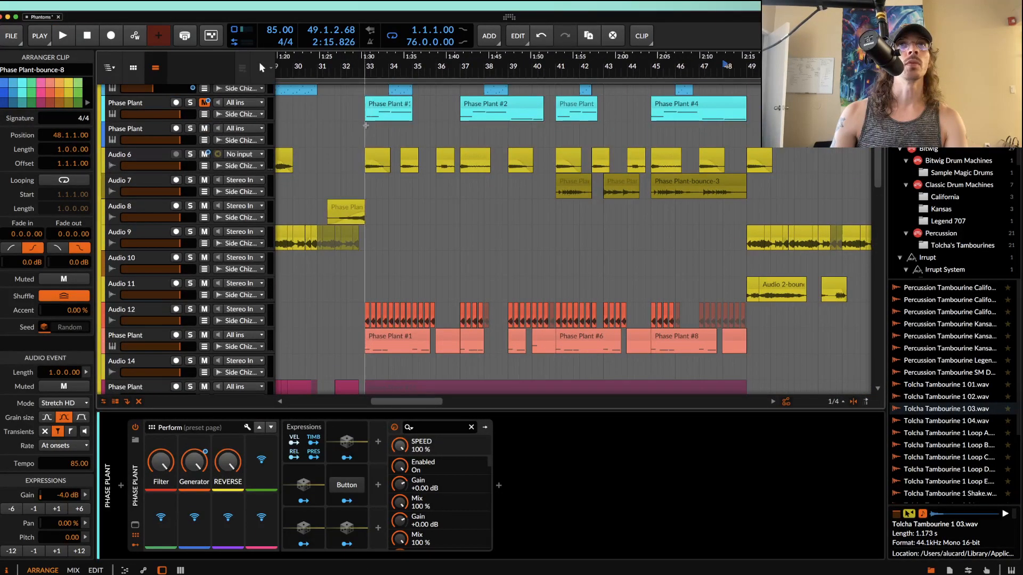
click(365, 109)
scroll(383, 160, up, 4)
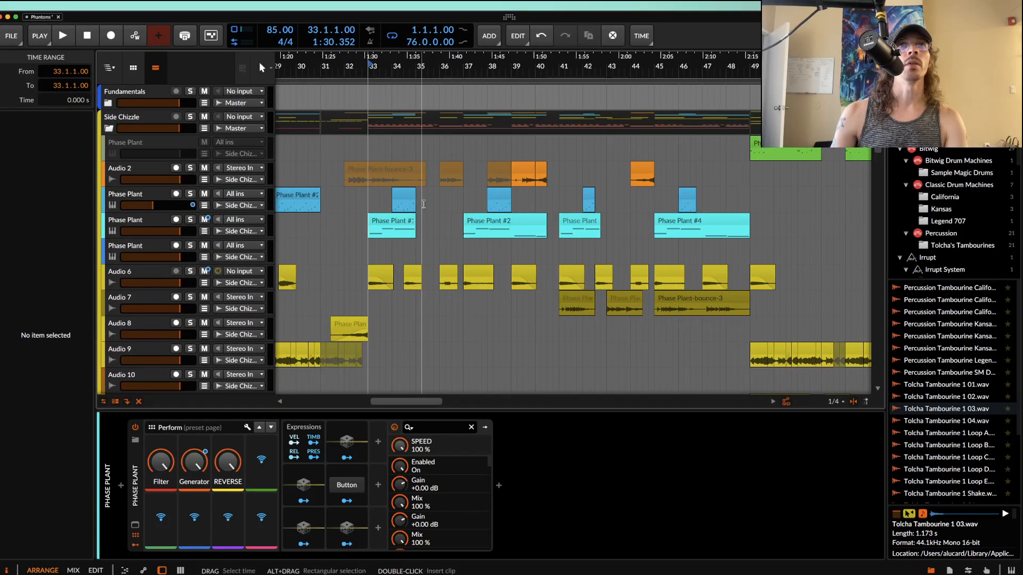
scroll(391, 199, down, 2)
scroll(390, 198, down, 10)
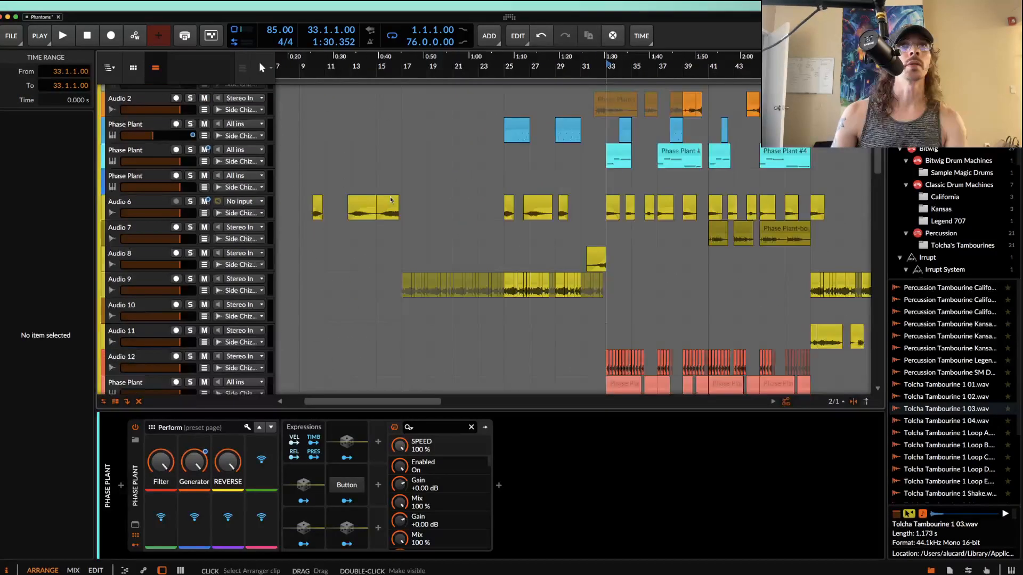
scroll(390, 196, up, 10)
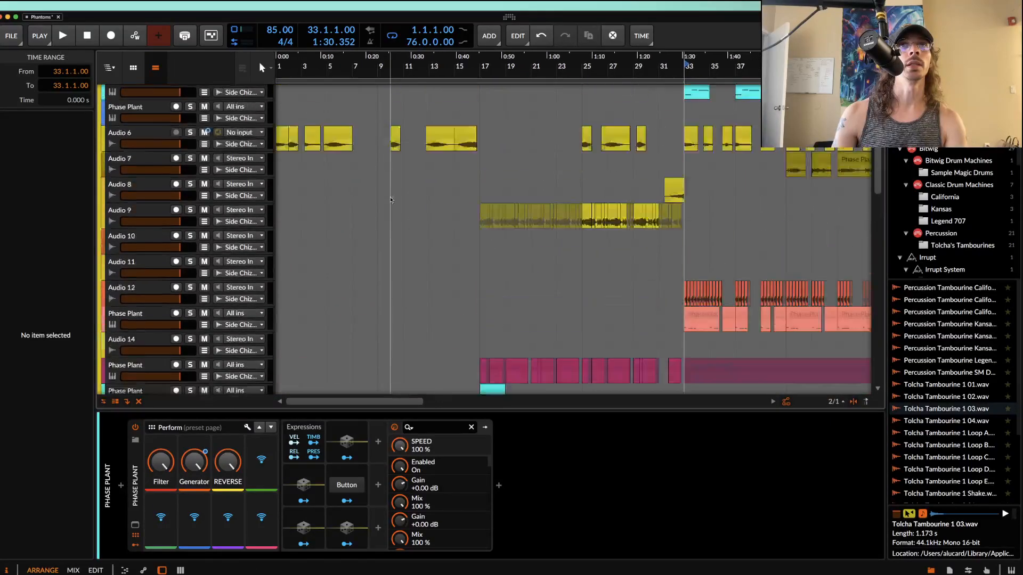
Step: Play the arrangement from bar 33 and follow the clips on the upper and lower tracks through bar 41
scroll(390, 196, right, 5)
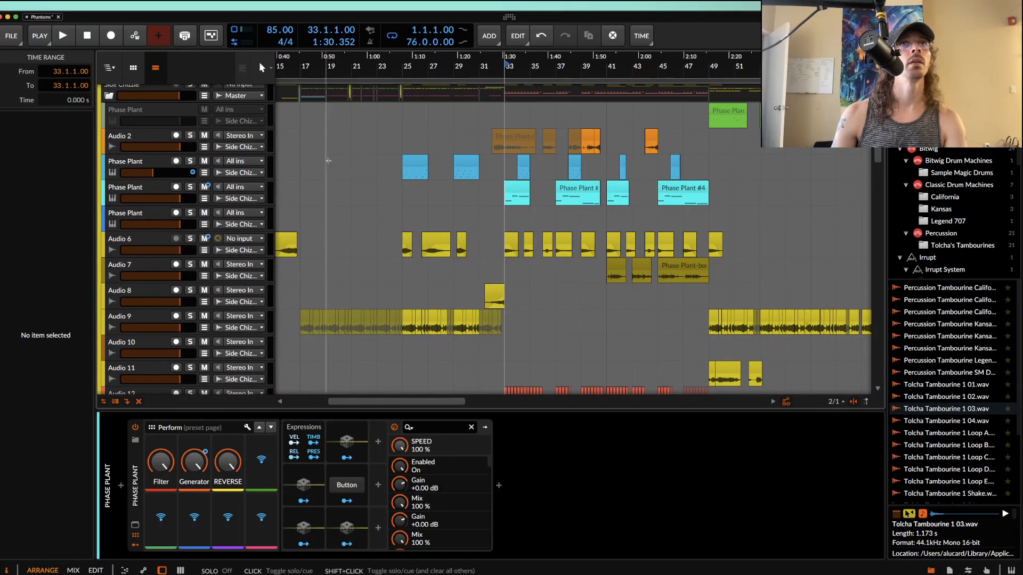
key(space)
scroll(507, 173, up, 2)
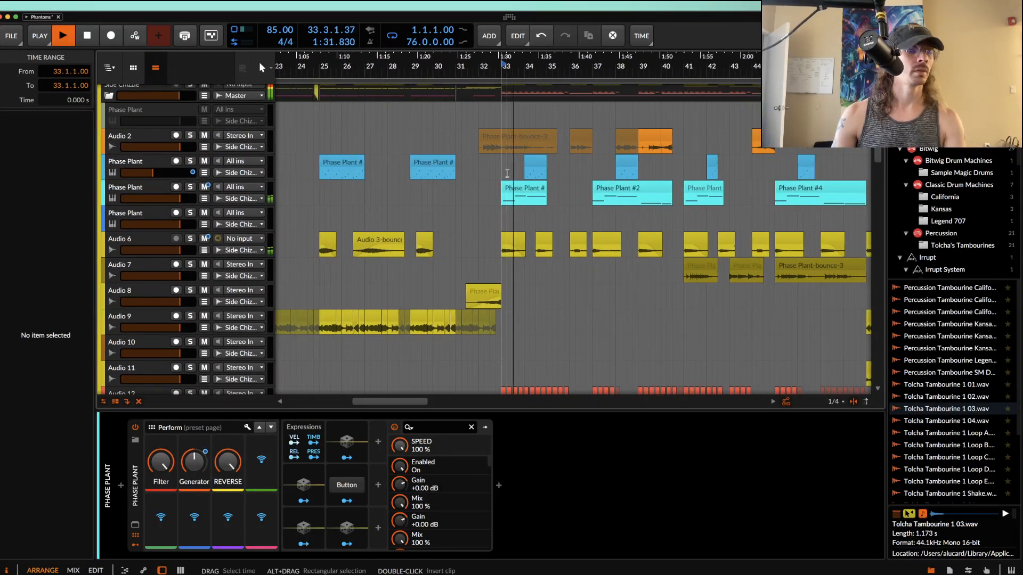
scroll(507, 173, up, 1)
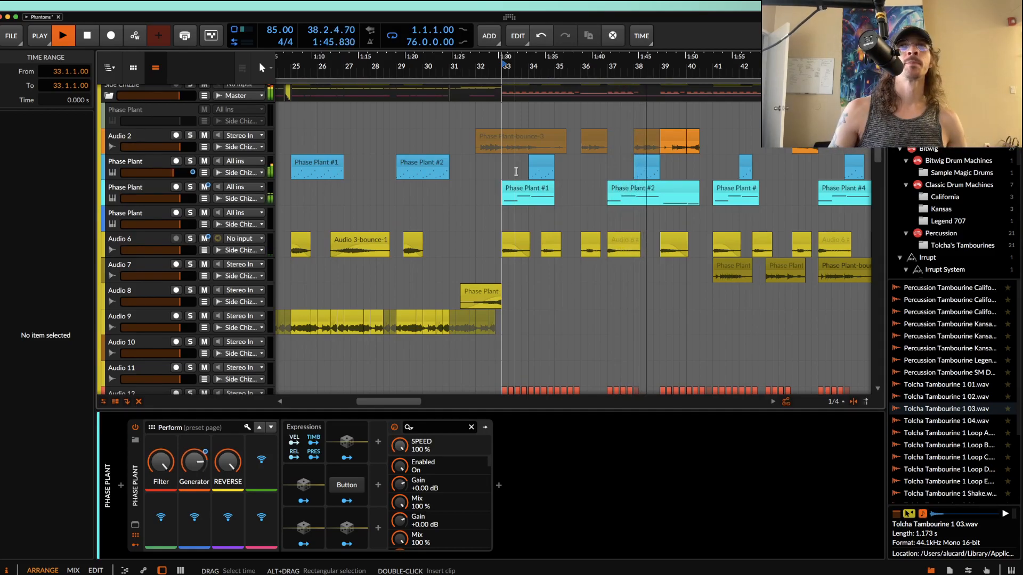
scroll(516, 171, down, 2)
scroll(516, 171, right, 4)
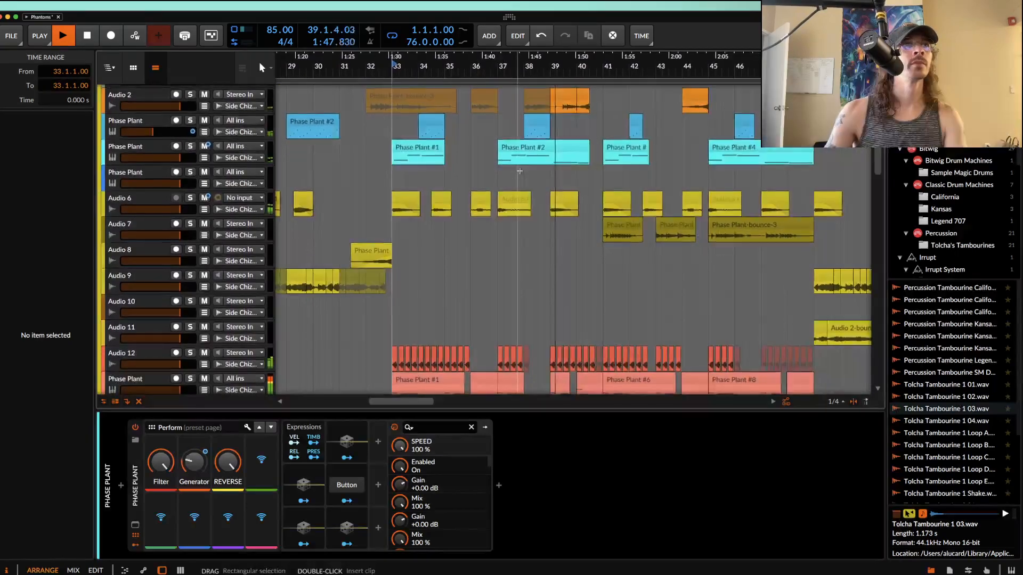
scroll(519, 172, up, 3)
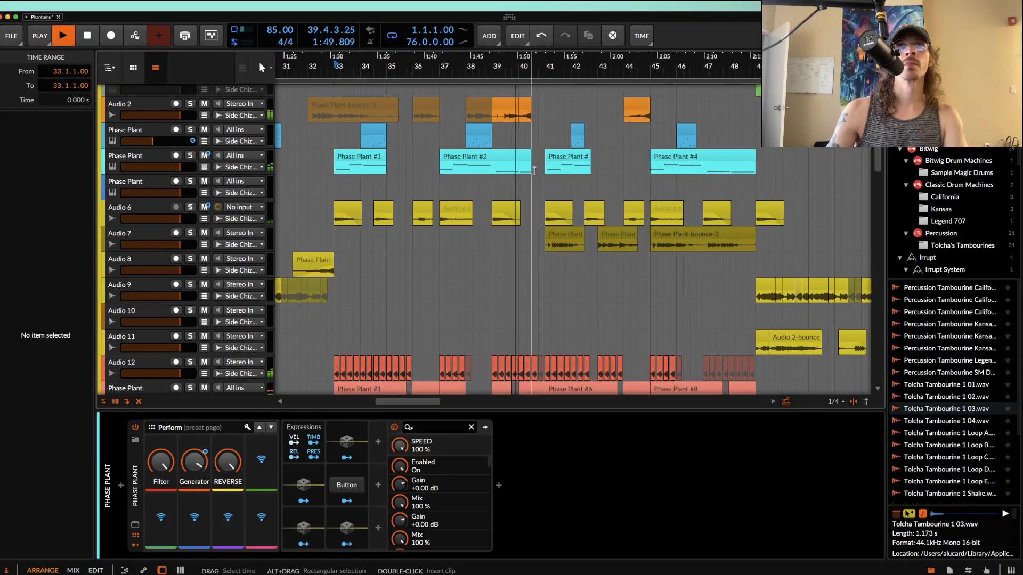
scroll(535, 171, up, 1)
scroll(533, 170, right, 2)
scroll(533, 170, down, 1)
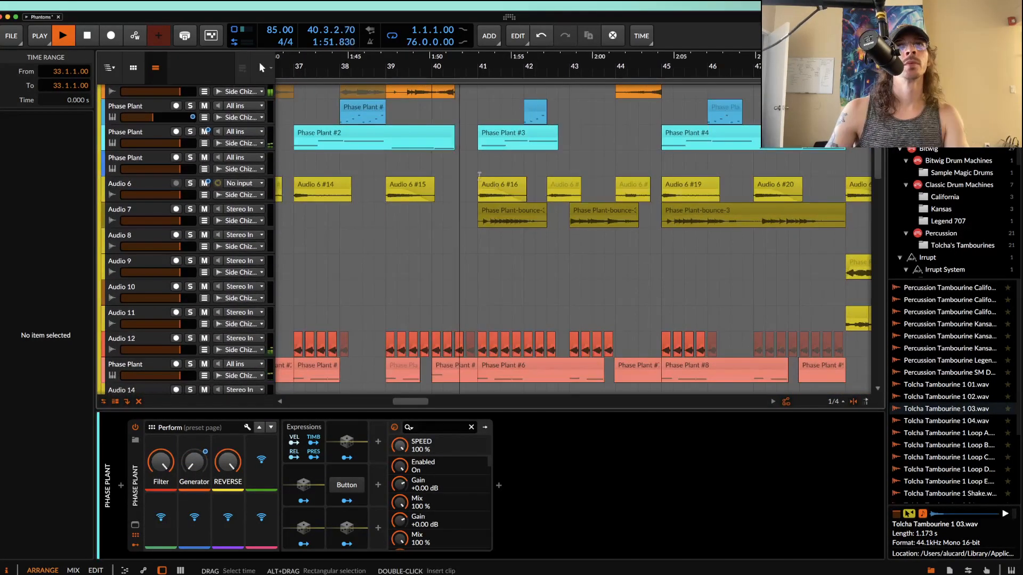
scroll(465, 154, down, 10)
scroll(466, 154, left, 1)
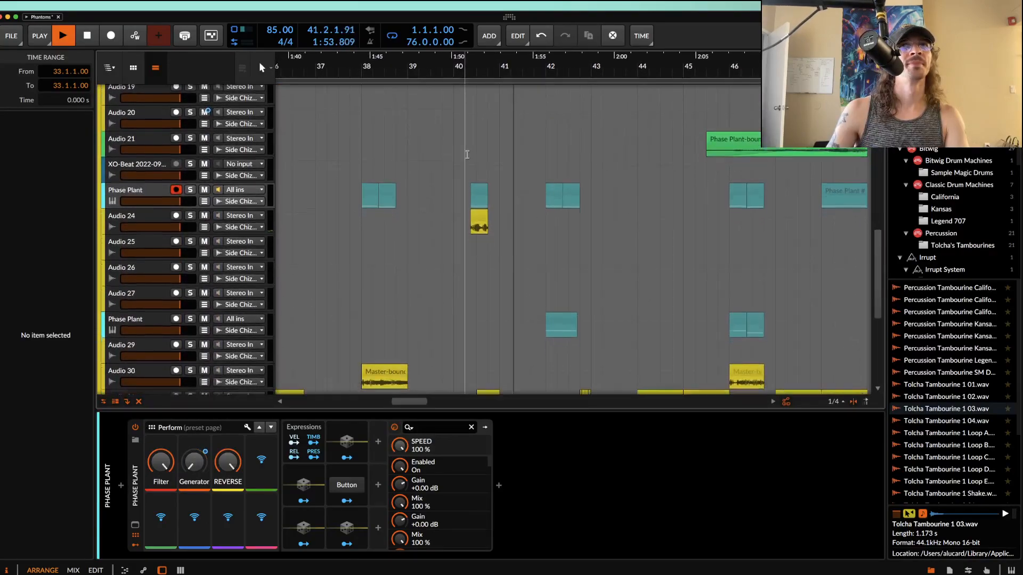
Step: Stop playback and inspect the Phase Plant-bounce-10 clip on Audio 24 together with its muted Phase Plant #6 source clip and track
click(479, 217)
scroll(479, 213, up, 3)
key(space)
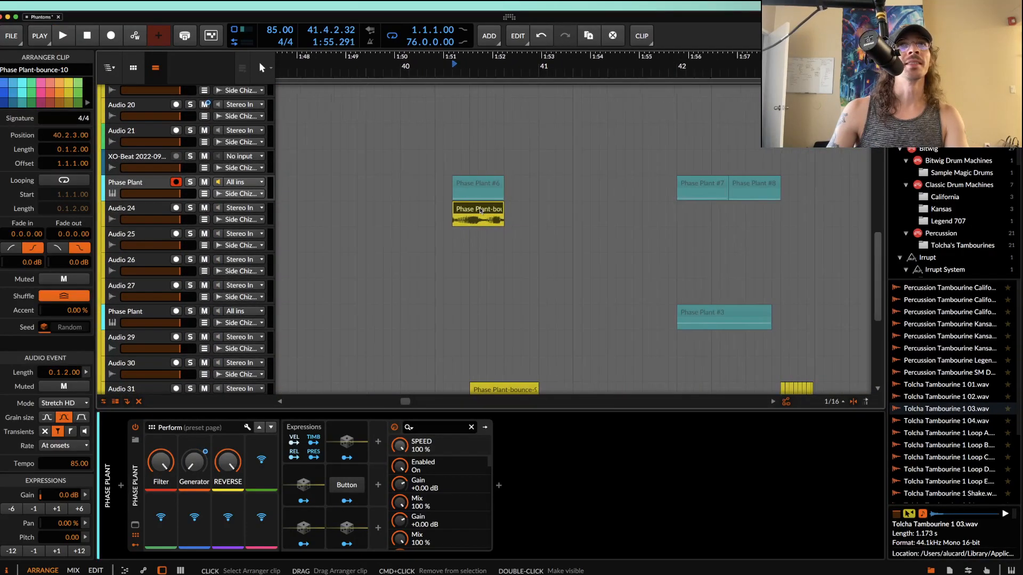
scroll(480, 211, up, 5)
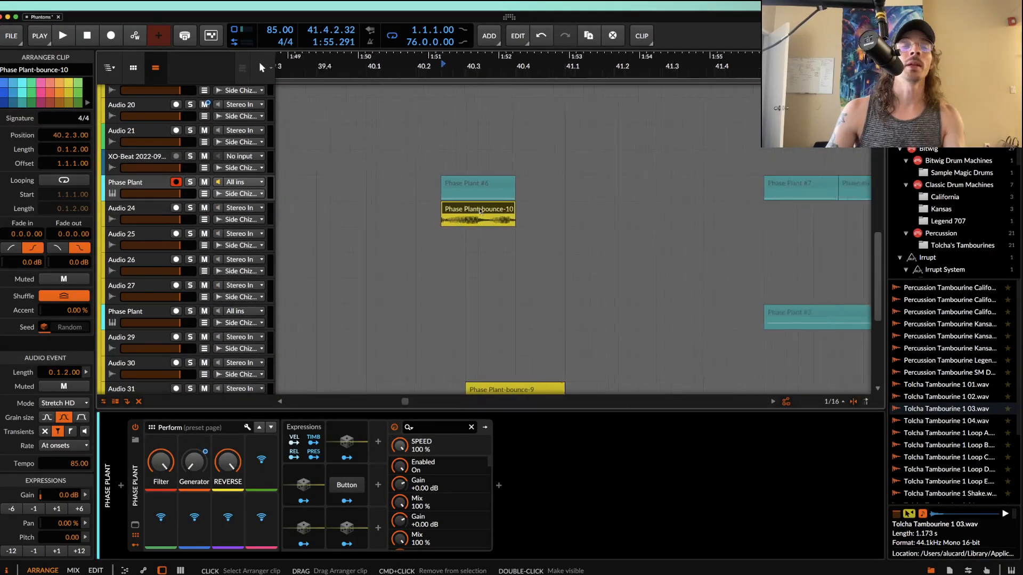
key(space)
click(463, 184)
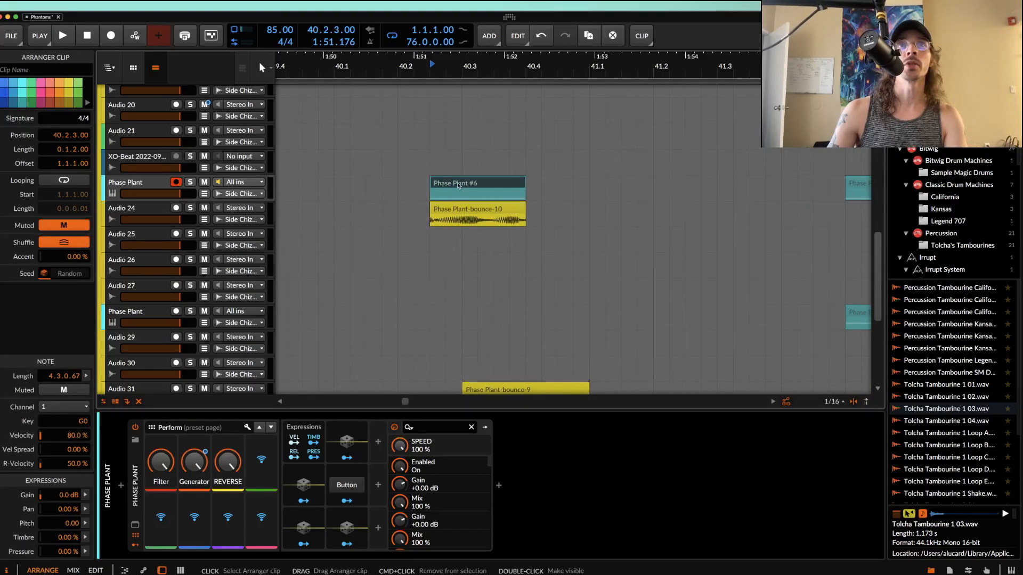
click(159, 188)
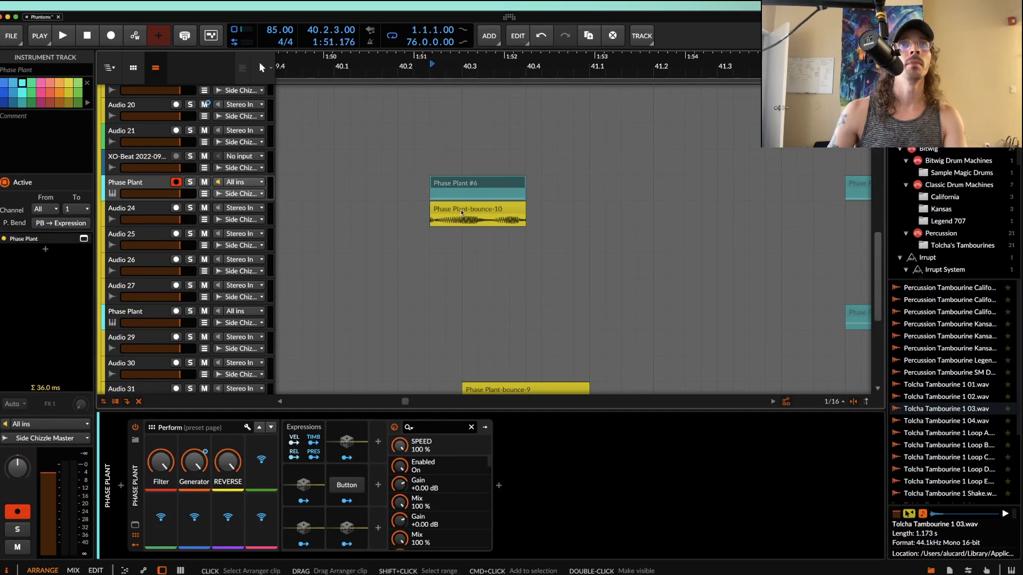
Step: Solo Audio 24 to play the Phase Plant-bounce-10 clip, clear the solo and stop playback
click(461, 211)
click(191, 208)
key(space)
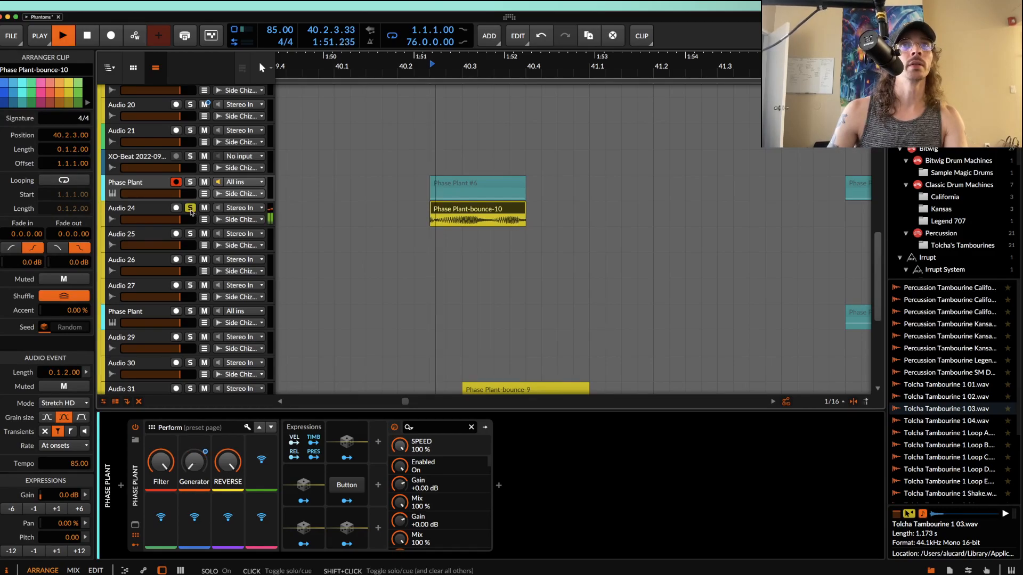
click(190, 208)
key(space)
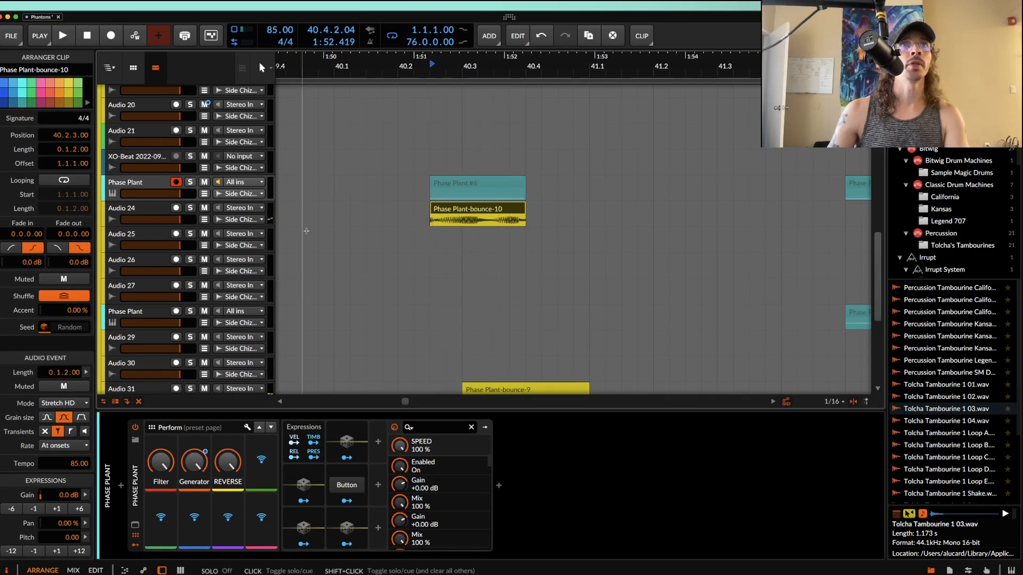
Step: Play from bar 40 and follow the bounced clips on Audio 24, Audio 31 and Audio 32 in the full mix
click(338, 220)
scroll(338, 220, down, 2)
key(space)
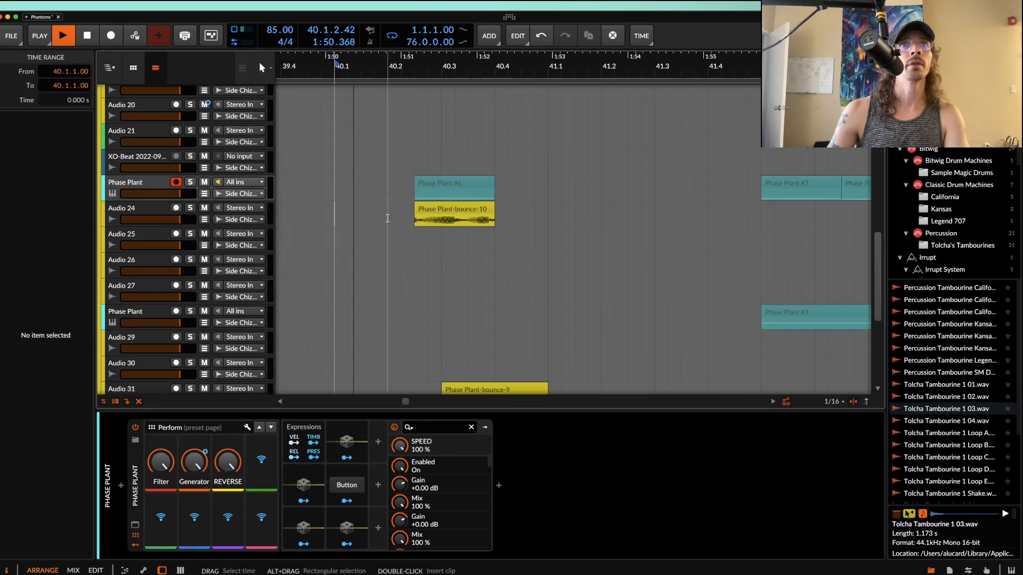
scroll(483, 191, down, 4)
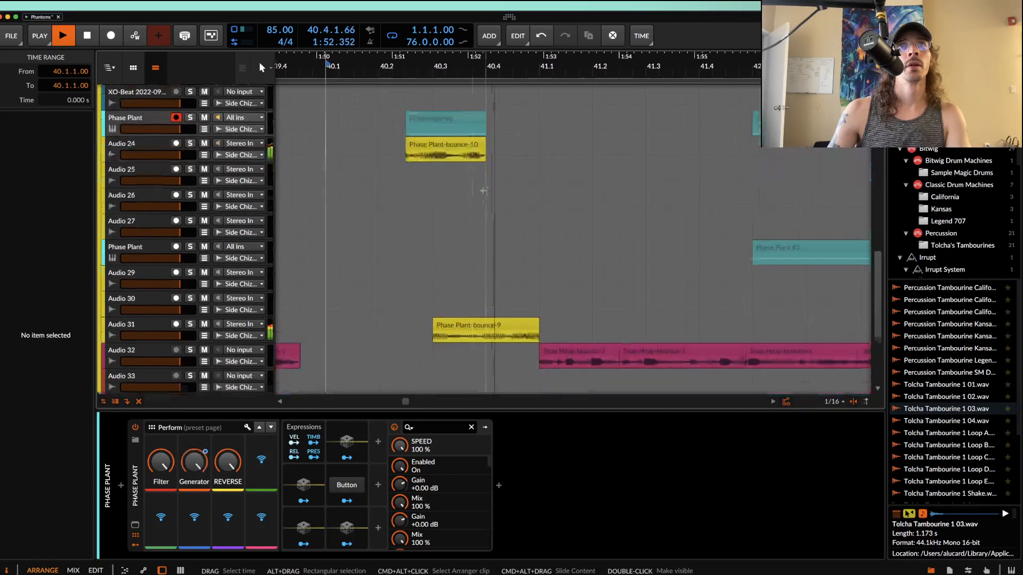
scroll(483, 190, down, 3)
scroll(482, 191, up, 3)
scroll(483, 192, right, 4)
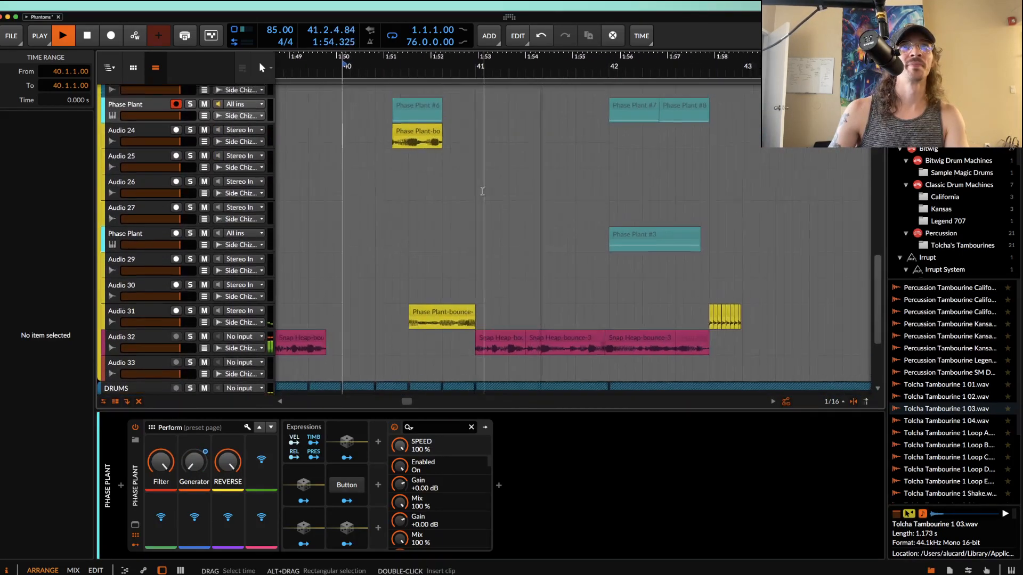
scroll(482, 191, down, 2)
Step: Keep playback running and examine the Audio 12, Phase Plant and Audio 7 clips around bars 42 to 44
scroll(482, 191, up, 6)
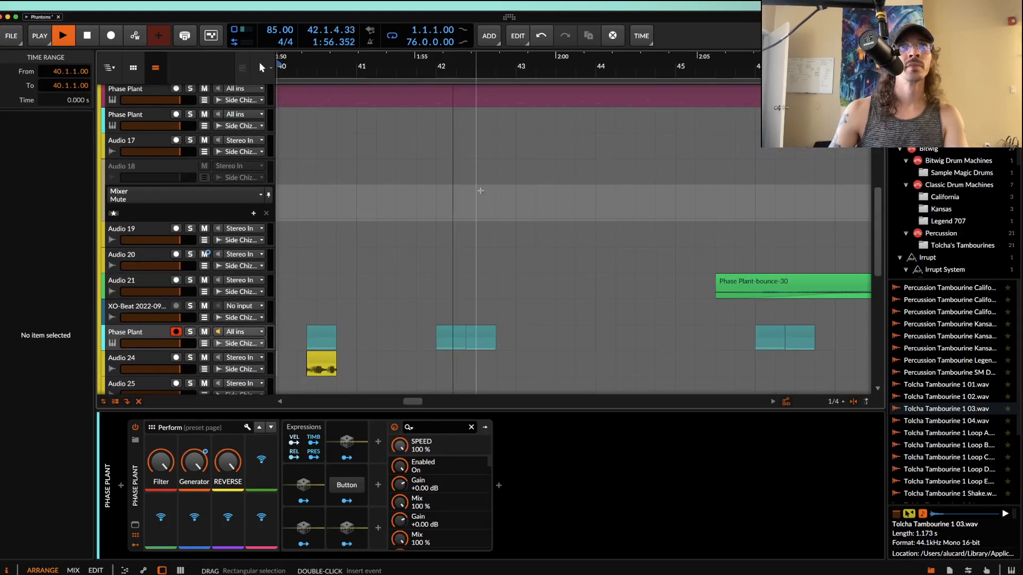
scroll(482, 191, down, 1)
scroll(483, 191, up, 2)
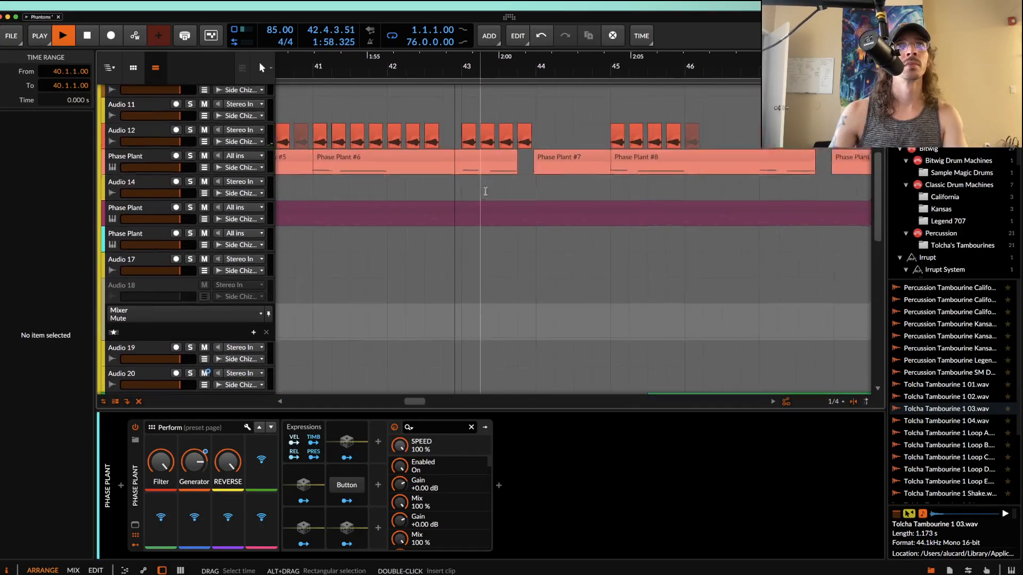
scroll(484, 191, down, 1)
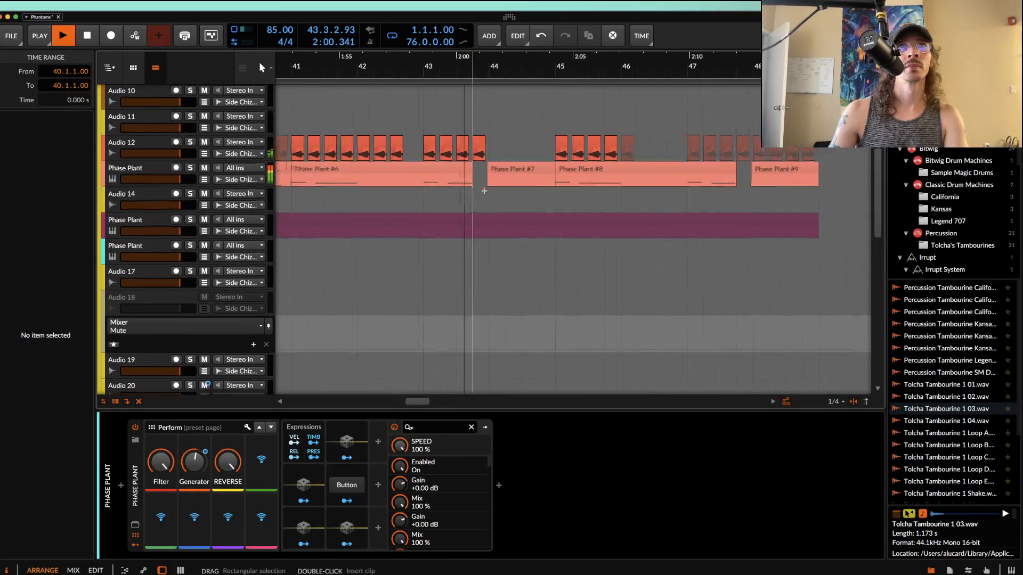
scroll(485, 192, up, 1)
scroll(485, 191, up, 7)
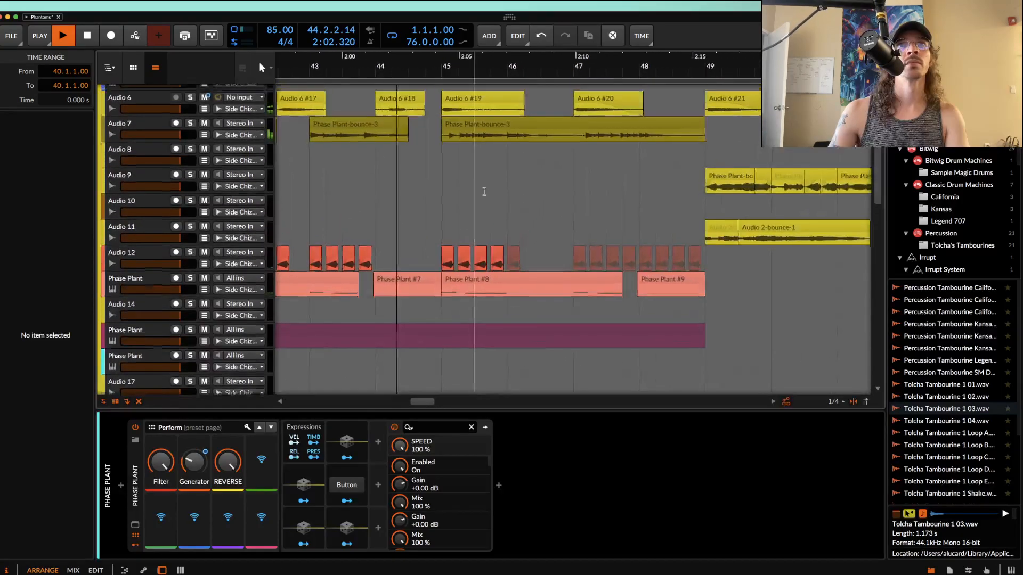
Step: Follow the Phase Plant, Master and Snap Heap bounce clips on Audio 30 to 32 during playback from bar 44 to 49
scroll(484, 195, down, 20)
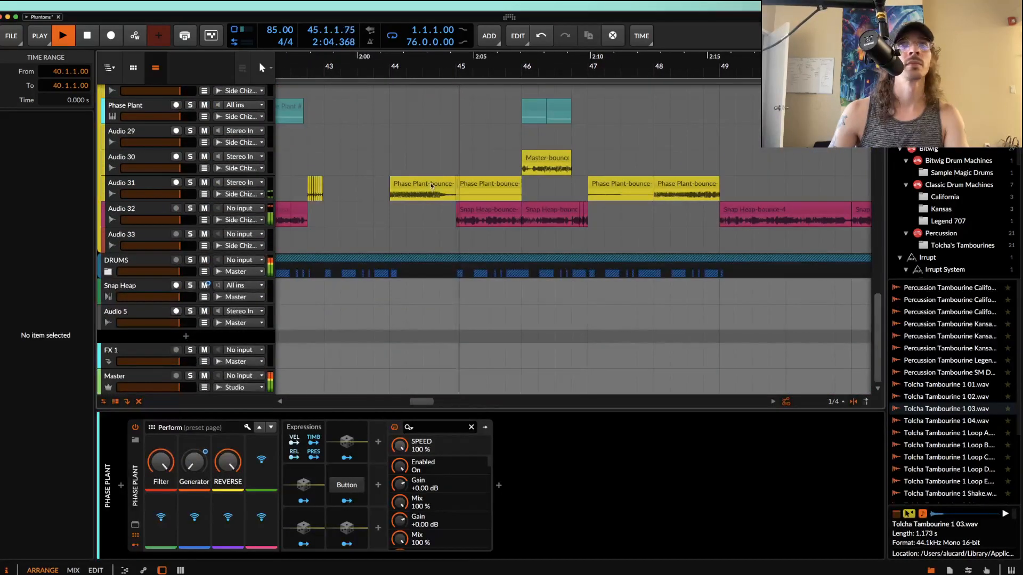
scroll(523, 181, up, 2)
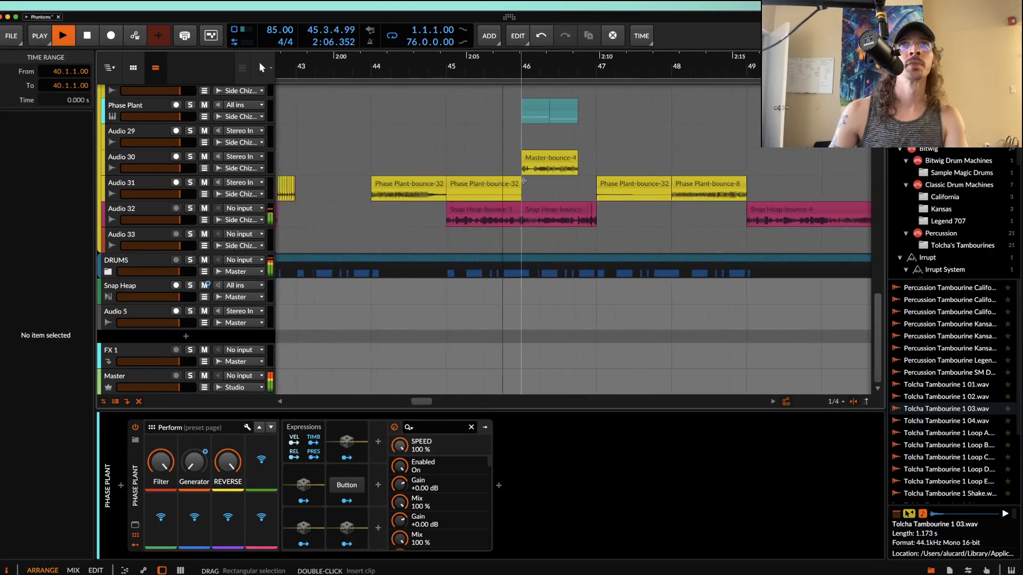
scroll(627, 151, up, 2)
scroll(626, 152, right, 1)
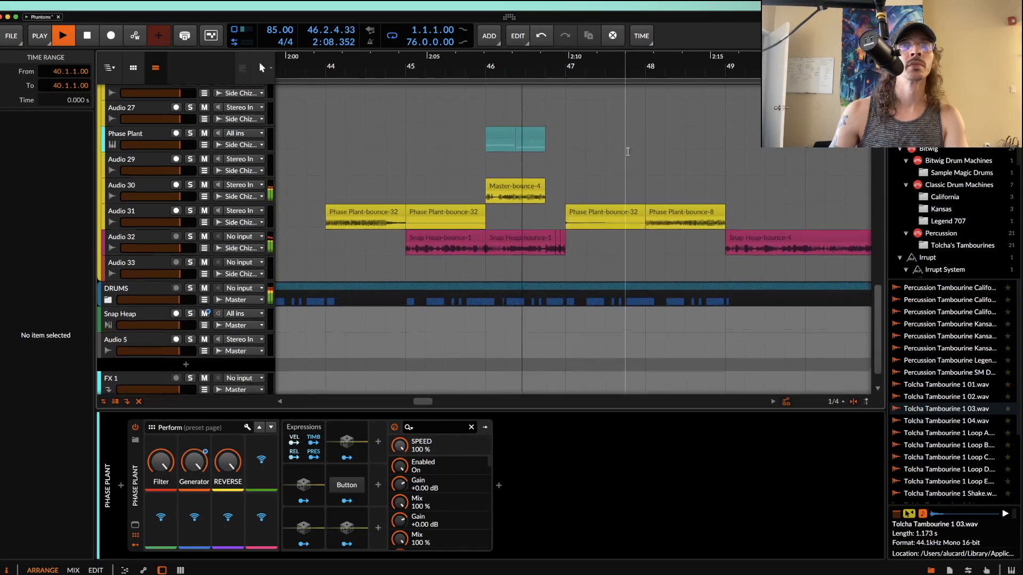
scroll(542, 173, right, 2)
scroll(542, 172, down, 1)
scroll(541, 173, right, 1)
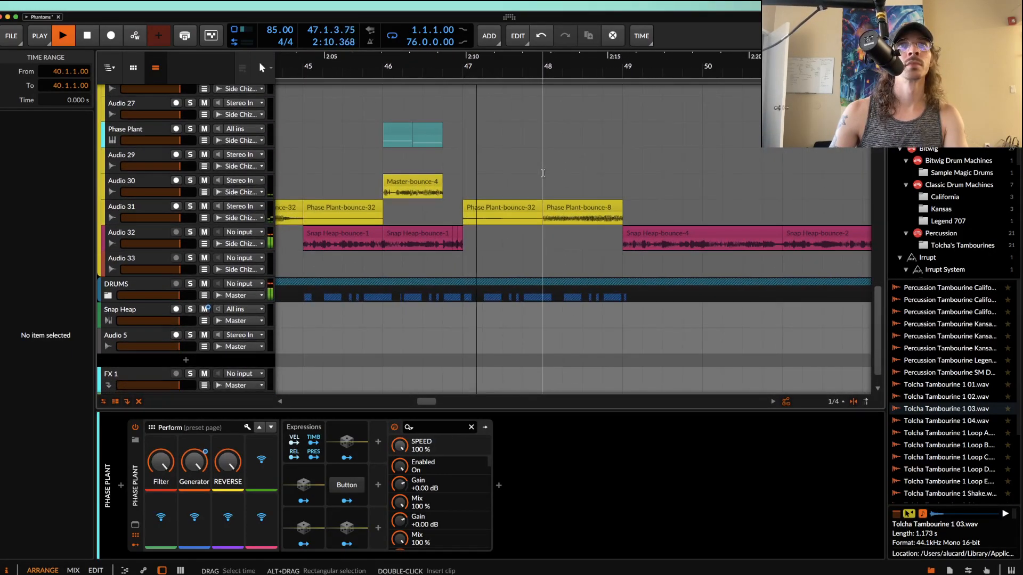
scroll(542, 173, right, 2)
scroll(542, 173, up, 1)
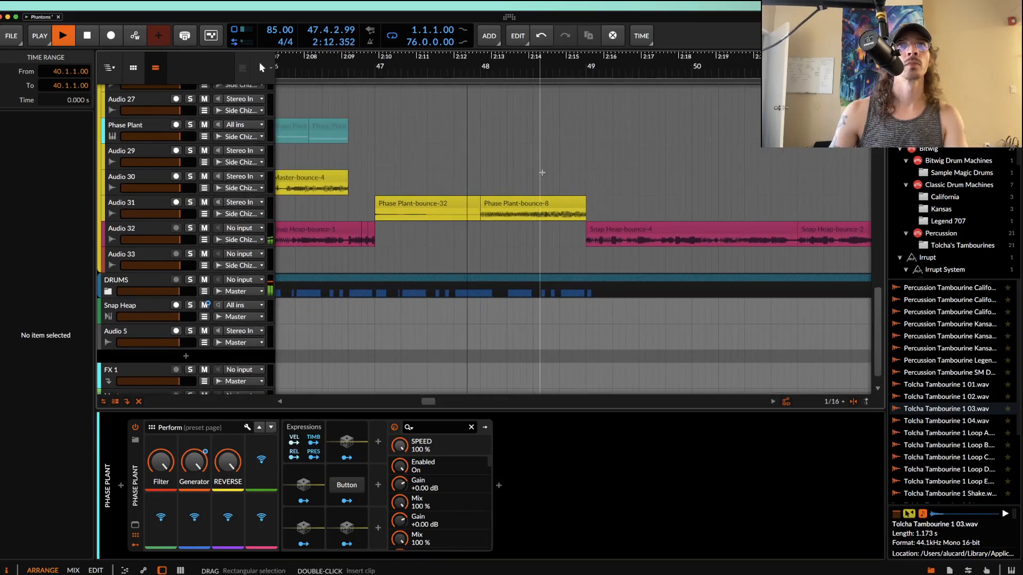
scroll(542, 173, right, 1)
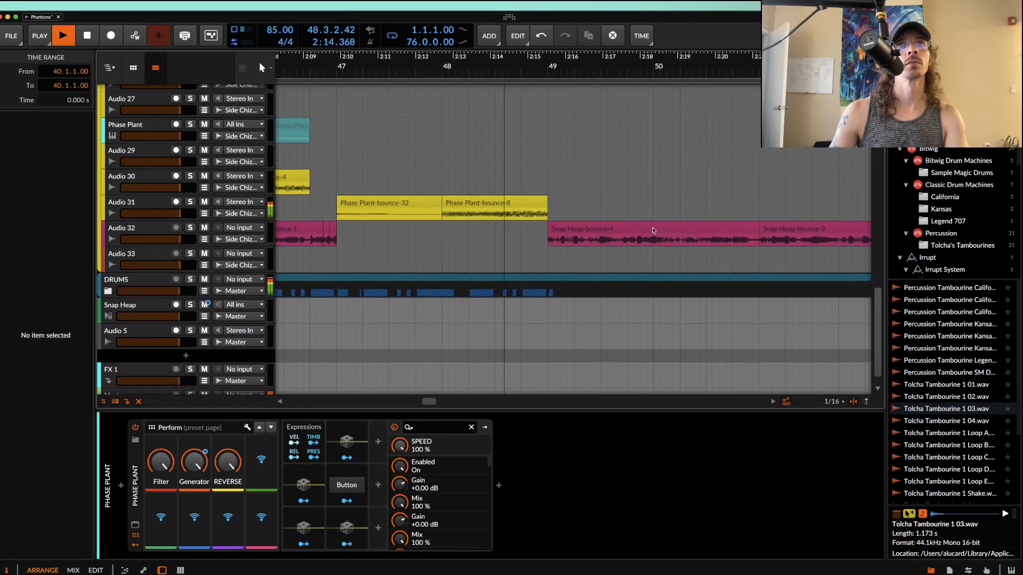
scroll(505, 198, down, 4)
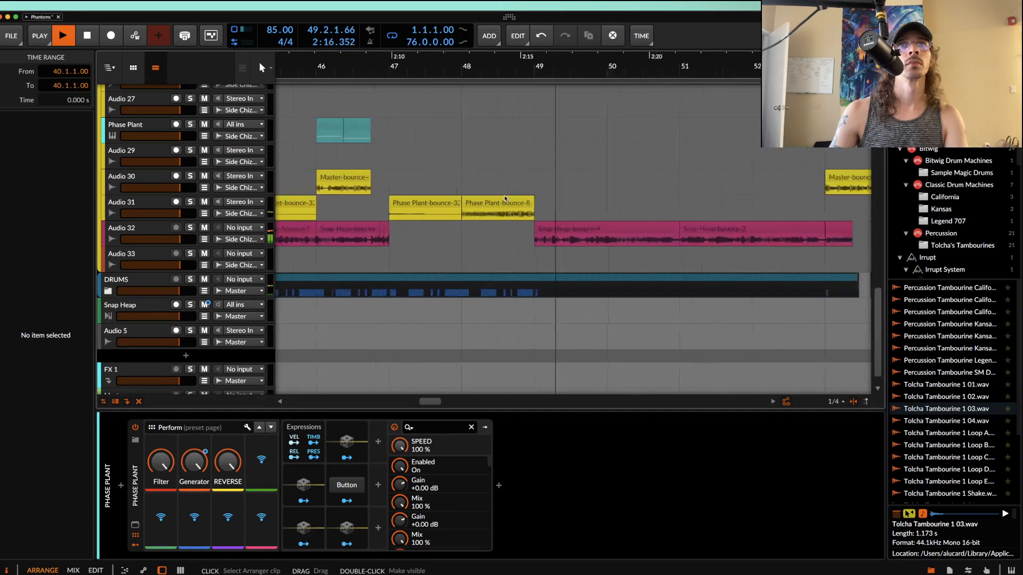
Step: Check the Audio 9 and Audio 11 clips starting at bar 49 and stop playback
scroll(505, 196, up, 5)
scroll(501, 196, up, 10)
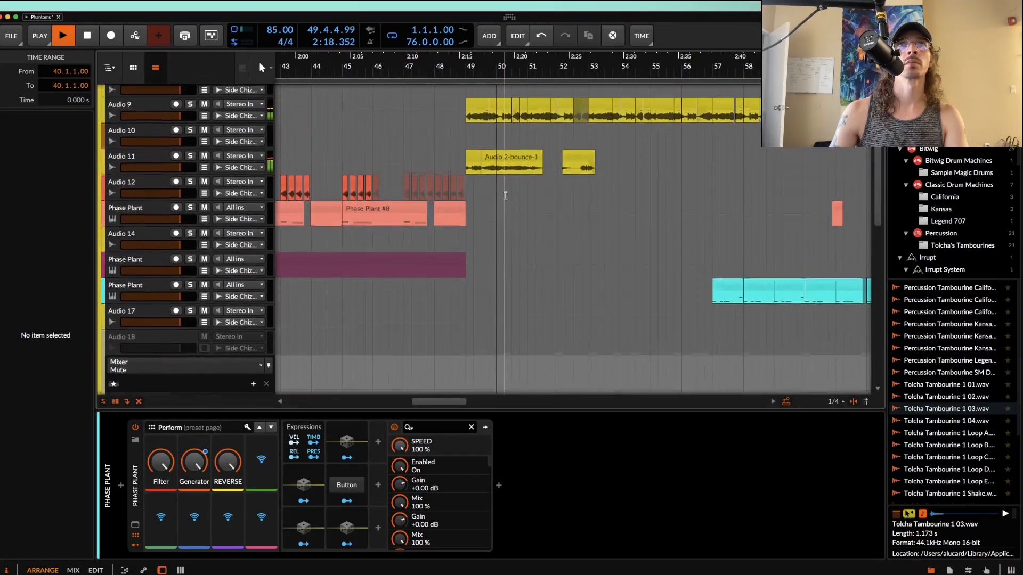
key(space)
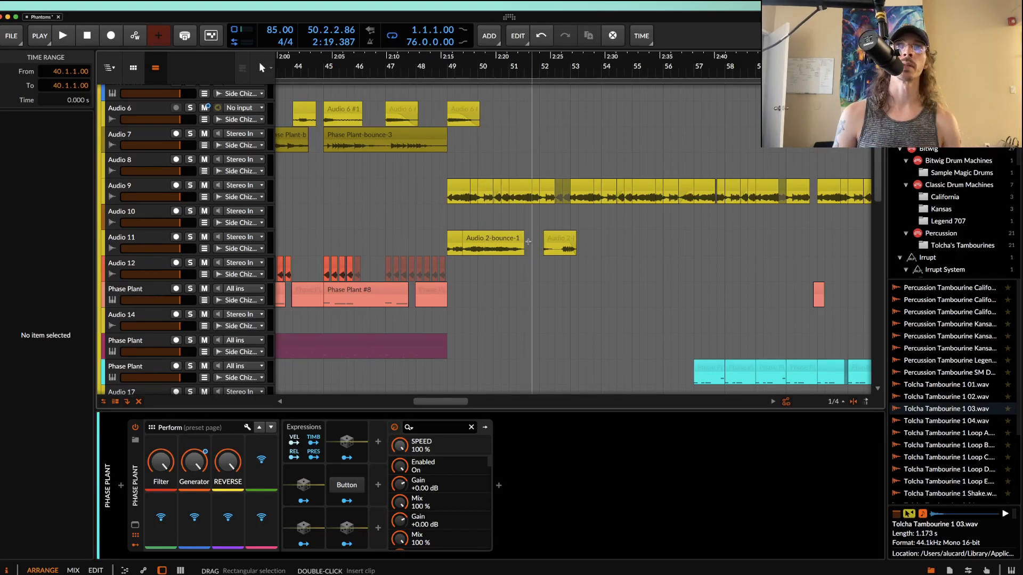
scroll(528, 241, down, 3)
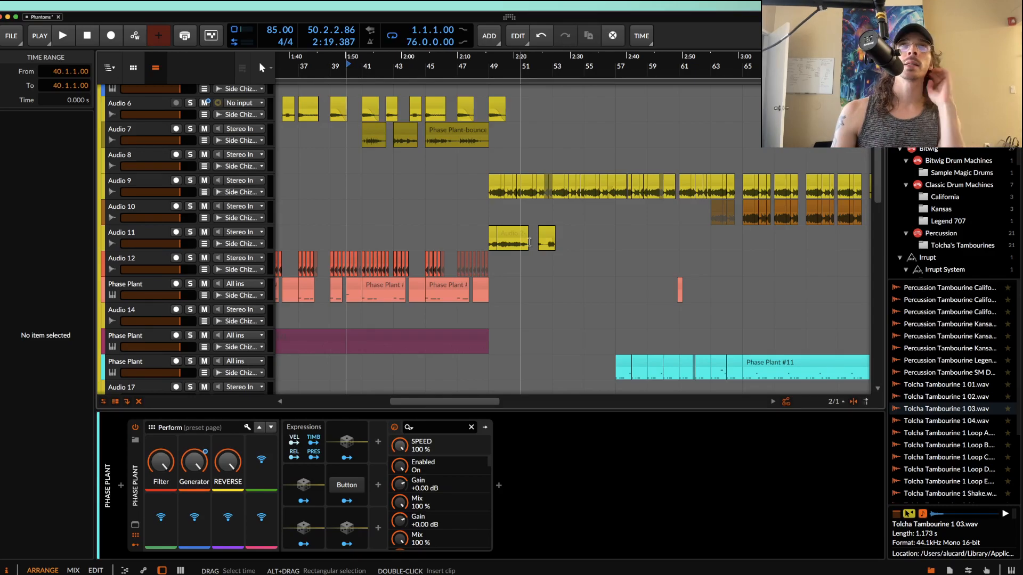
scroll(529, 242, down, 2)
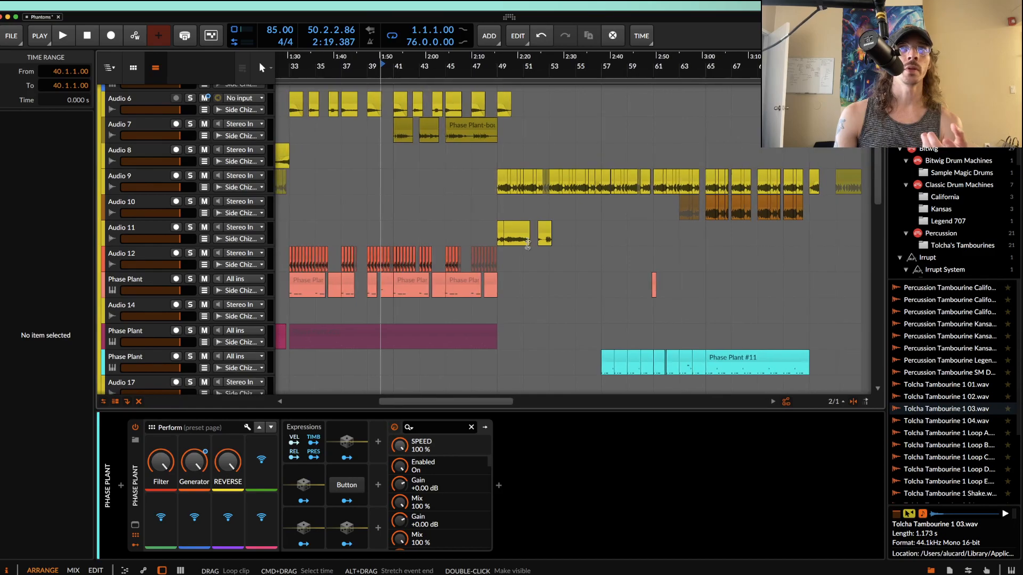
scroll(528, 245, down, 2)
scroll(529, 243, left, 2)
scroll(529, 242, down, 1)
scroll(529, 241, left, 1)
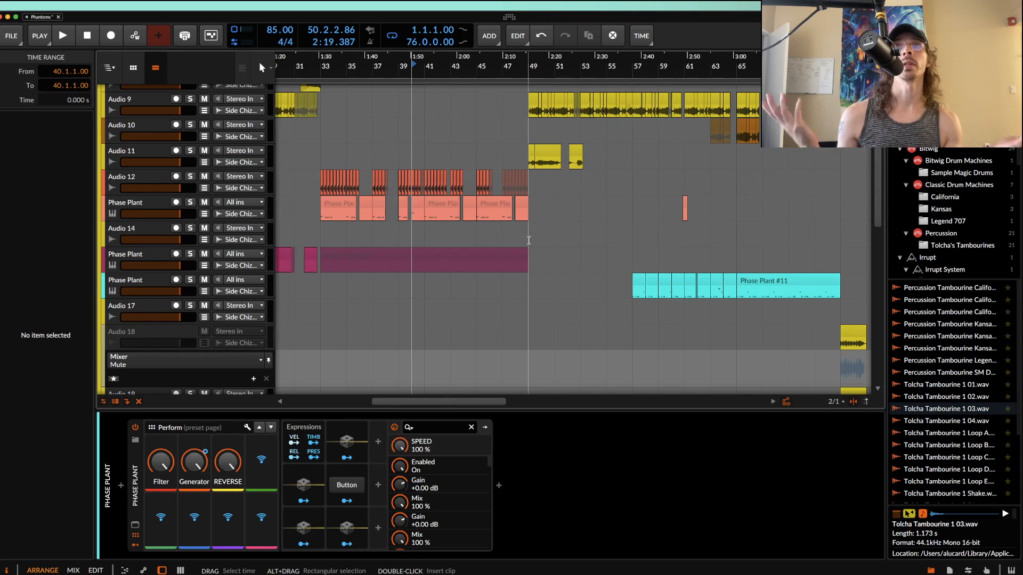
Step: Select the bounced Phase Plant clip at bar 73 on the deactivated Audio 18 track and show that track's device chain
scroll(587, 266, down, 2)
scroll(586, 266, right, 6)
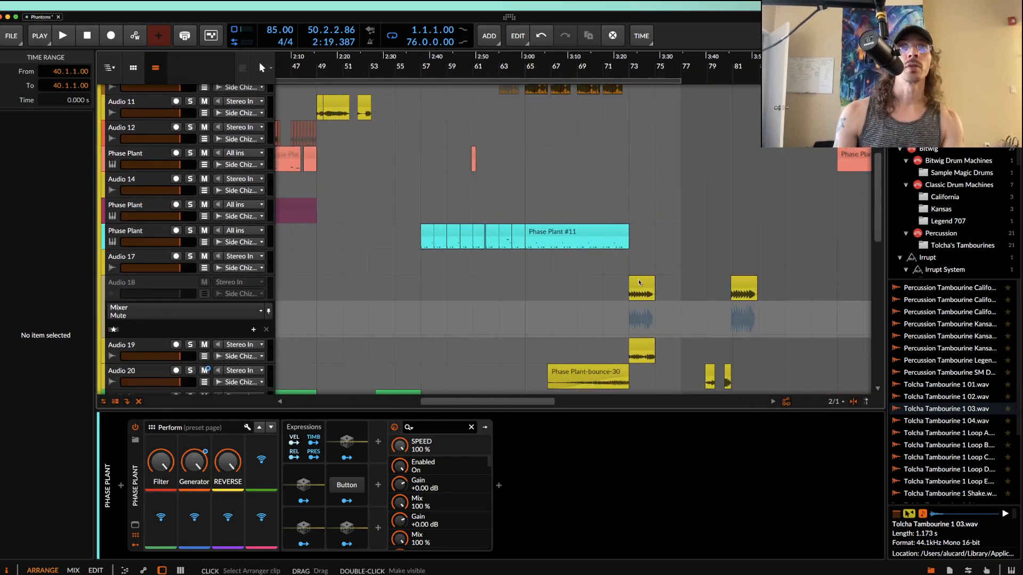
click(651, 297)
click(148, 291)
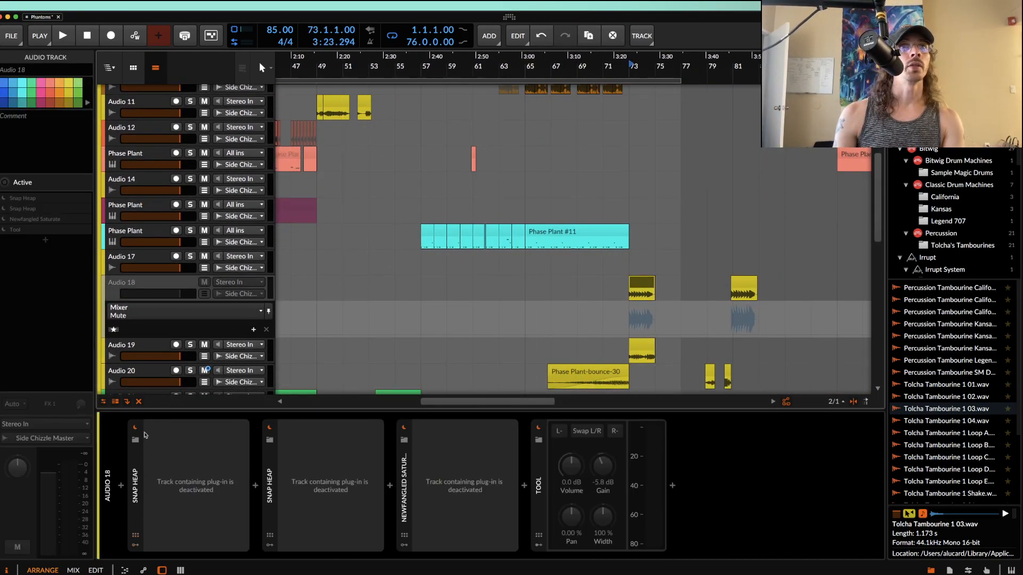
scroll(649, 290, up, 5)
scroll(649, 290, down, 3)
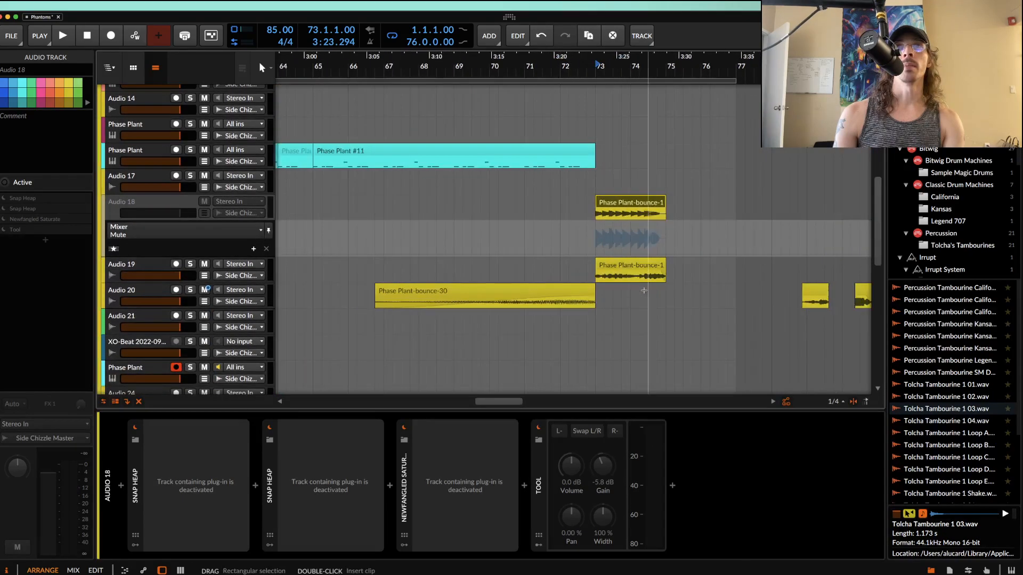
Step: Audition the Phase Plant bounce clip at bar 73 on Audio 19 in solo and show that track's device chain
click(632, 269)
click(191, 264)
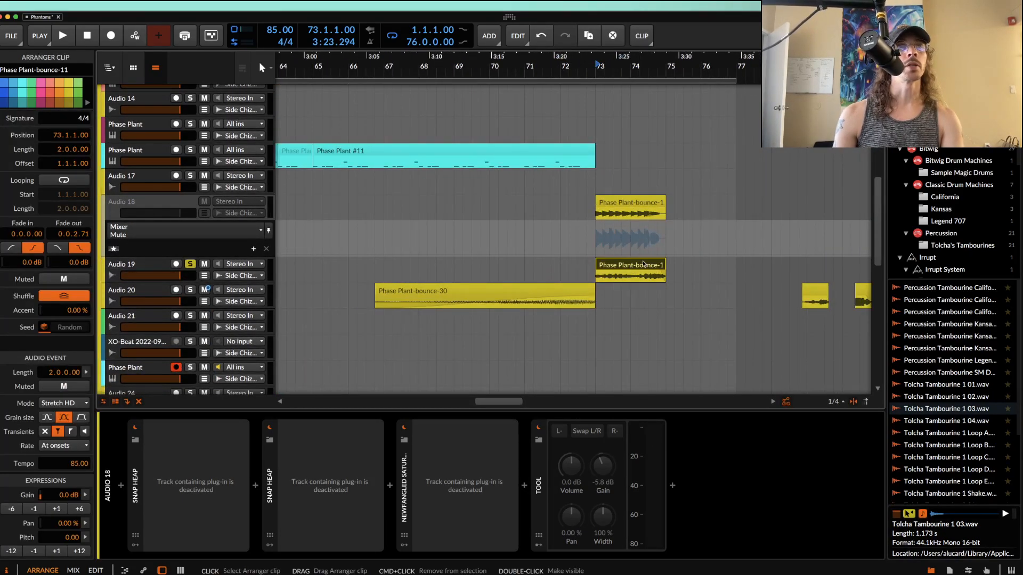
scroll(643, 264, up, 2)
key(space)
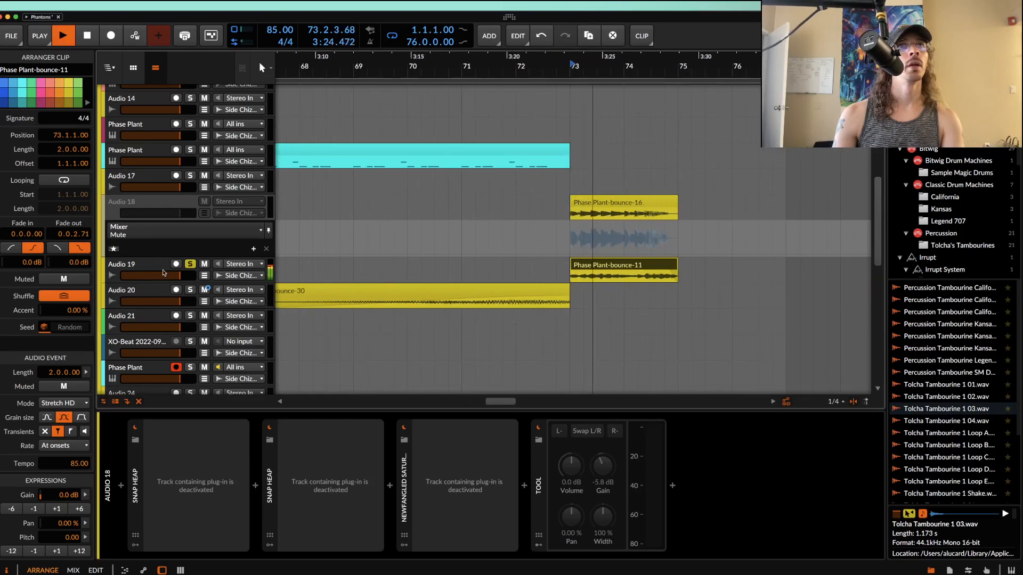
click(159, 265)
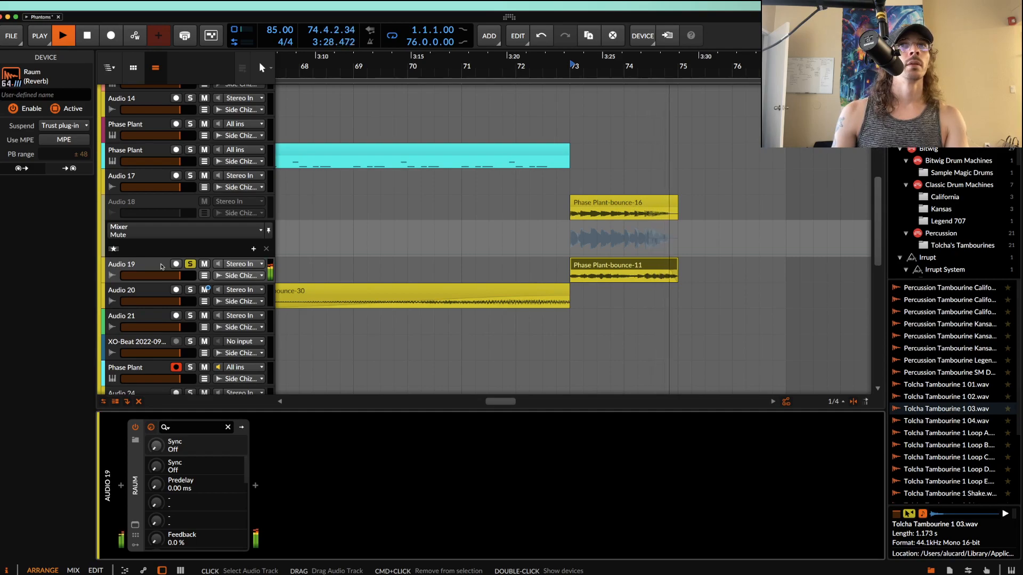
key(space)
click(190, 265)
Step: Hide the Mute automation lane of Audio 18 and look over the arrangement down to the Master track
scroll(413, 223, down, 5)
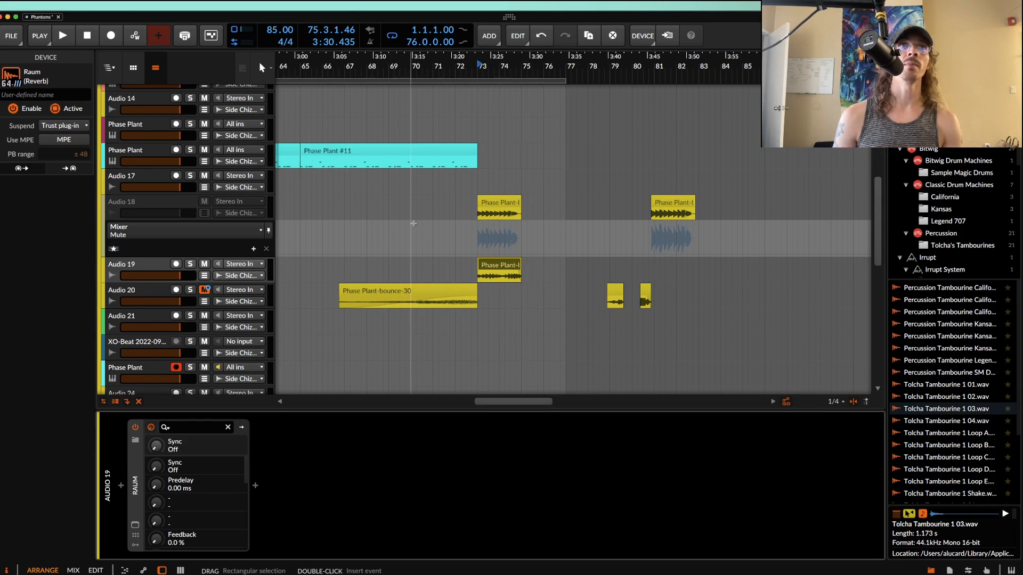
click(205, 214)
scroll(388, 205, down, 1)
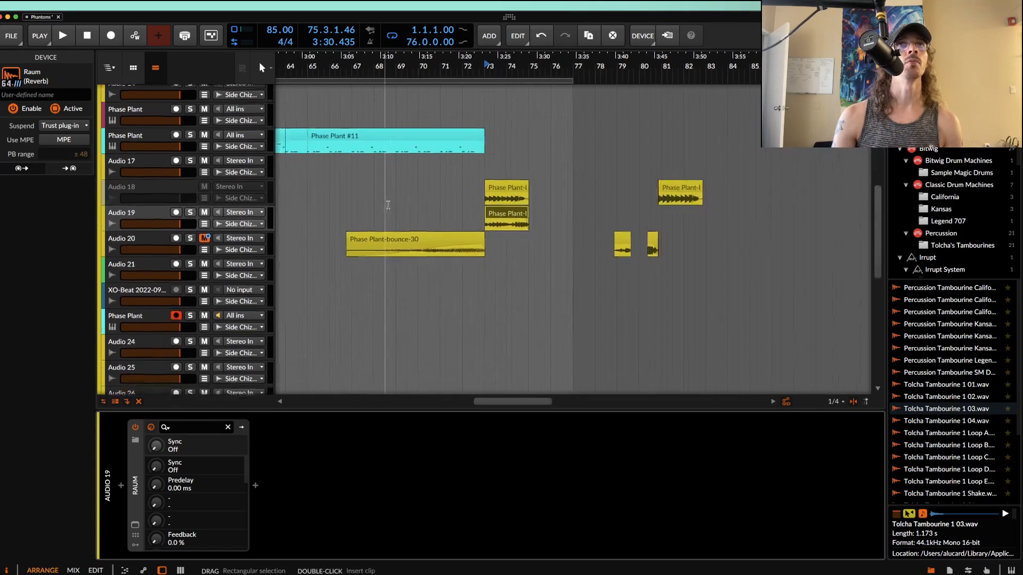
scroll(388, 205, down, 3)
scroll(388, 205, down, 8)
scroll(387, 204, down, 2)
scroll(387, 204, down, 4)
scroll(387, 205, left, 4)
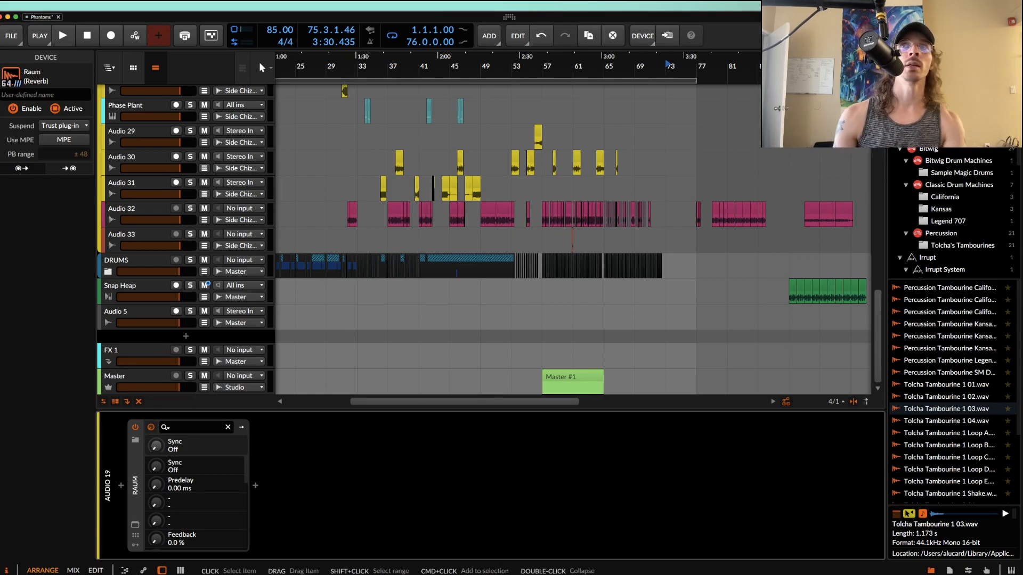
Step: Switch to Safari, bring its window fully into view and open the website alckemy.com
key(super+Tab)
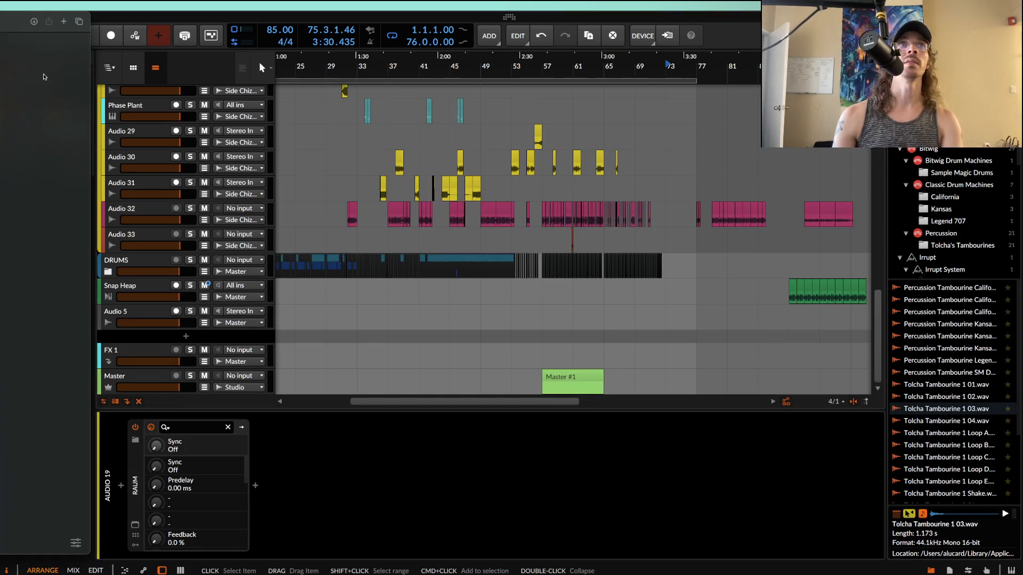
drag(1, 21, 596, 5)
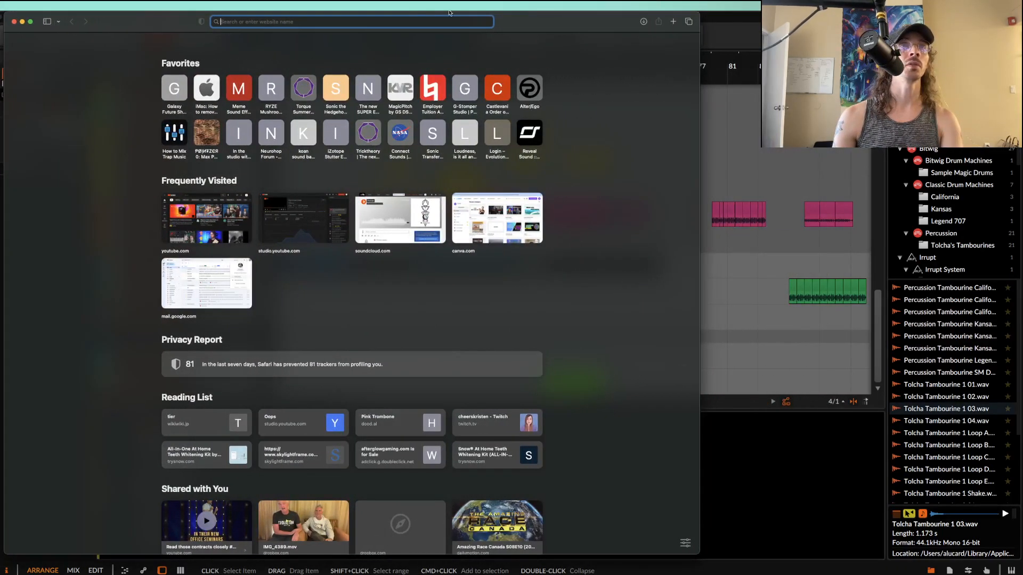
text(alckemy.com)
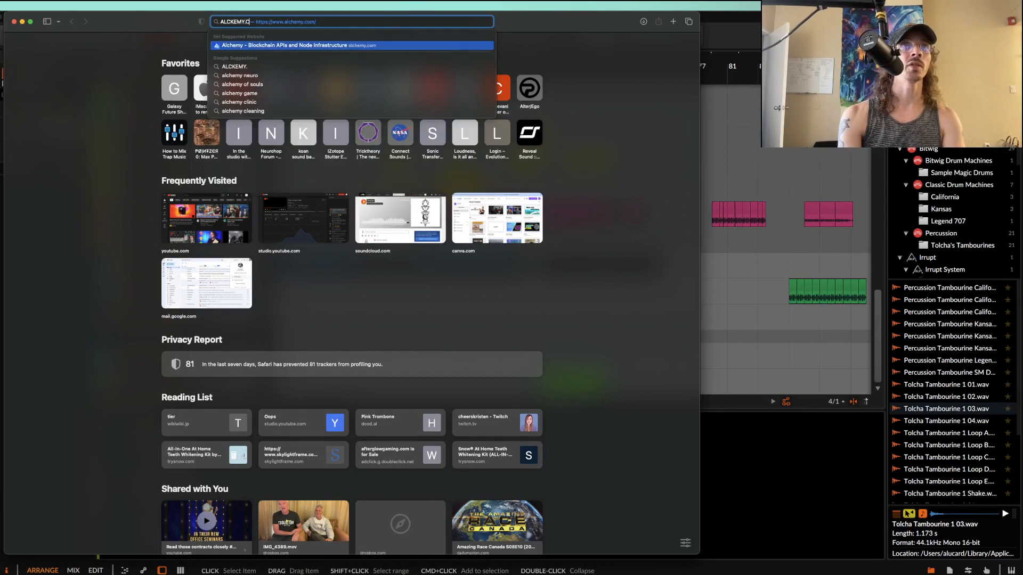
key(Return)
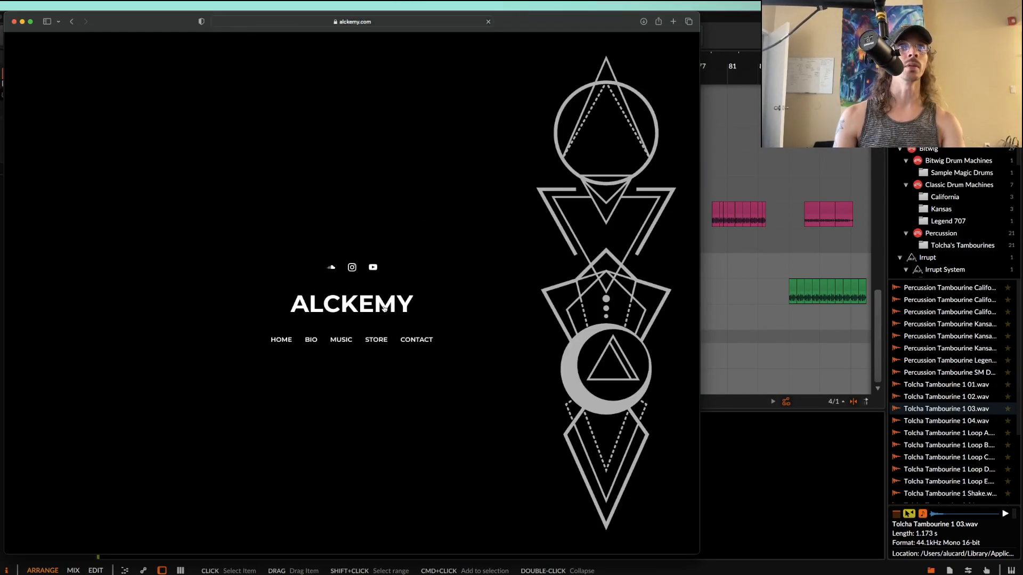
Step: Open the ALCKEMY store page and look through the preset packs on offer
click(376, 340)
scroll(213, 279, down, 5)
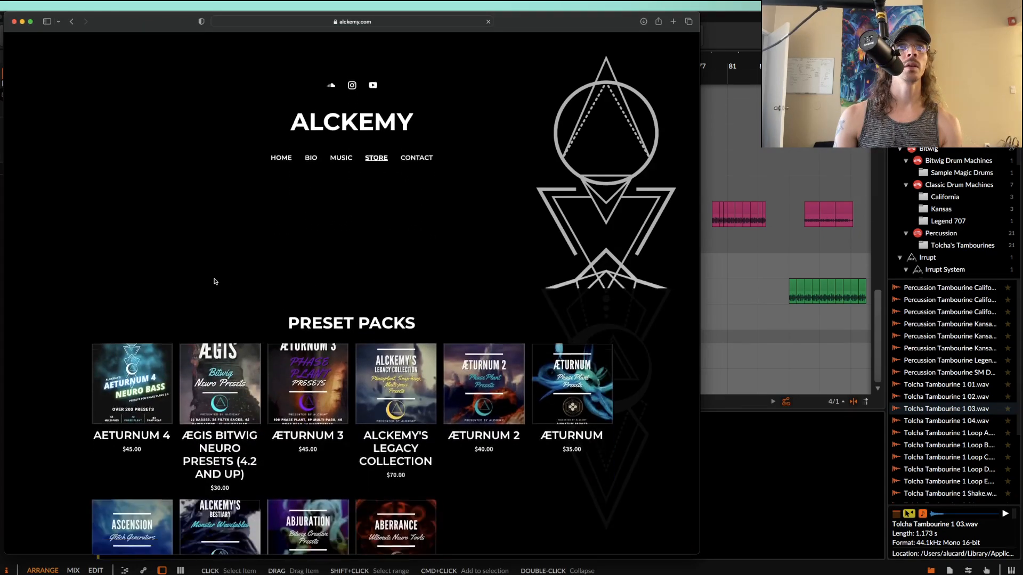
scroll(97, 265, up, 5)
scroll(97, 265, down, 5)
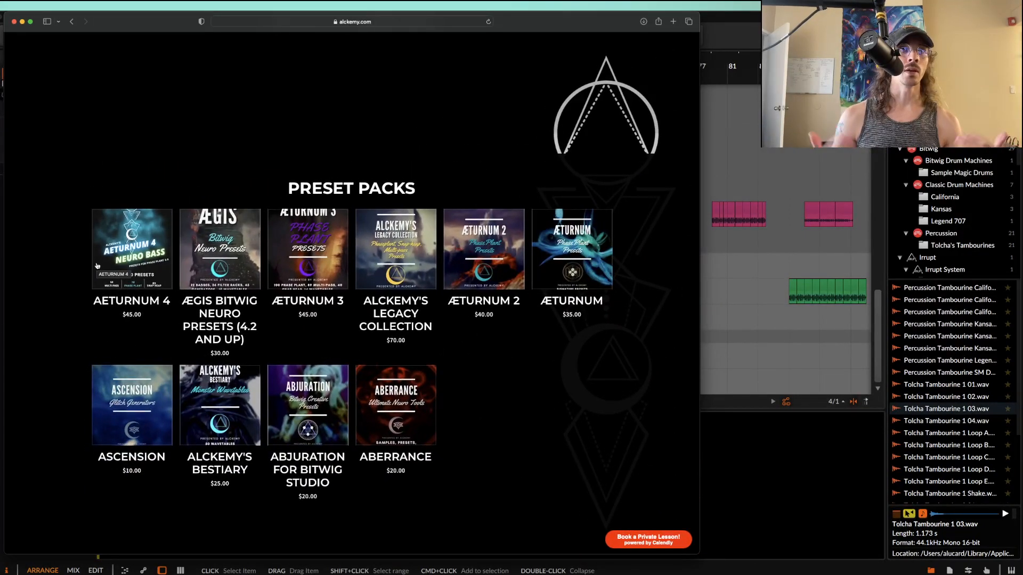